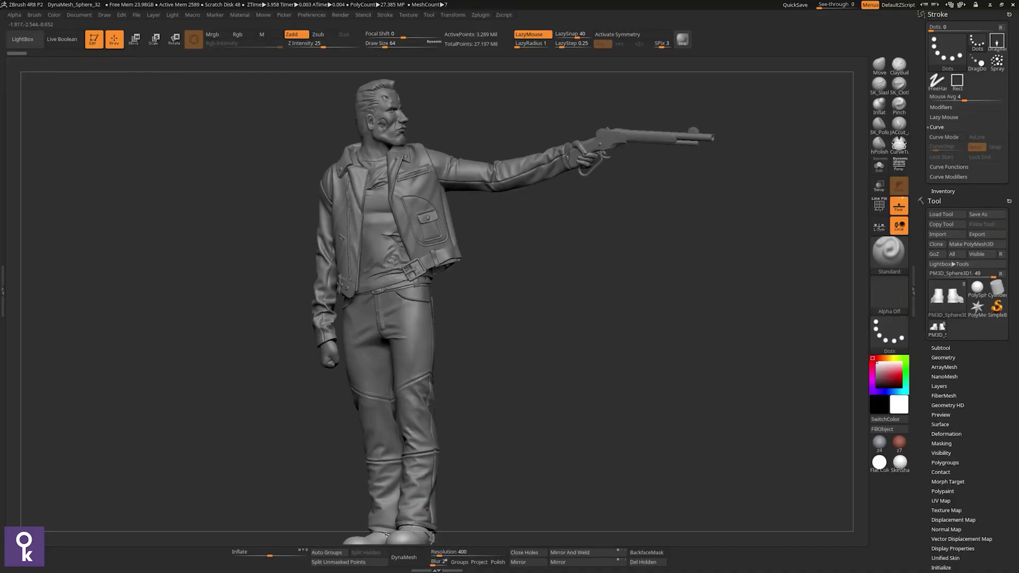
# Step: Orbit the figure and select the pants, then make Merged_Jacket-Posed13 the active subtool
pyautogui.moveTo(515, 355)
pyautogui.mouseDown()
pyautogui.moveTo(361, 345)
pyautogui.moveTo(414, 297)
pyautogui.moveTo(420, 275)
pyautogui.mouseUp()
pyautogui.keyDown('alt'); pyautogui.click(467, 364); pyautogui.keyUp('alt')
pyautogui.keyDown('alt'); pyautogui.click(394, 224); pyautogui.keyUp('alt')
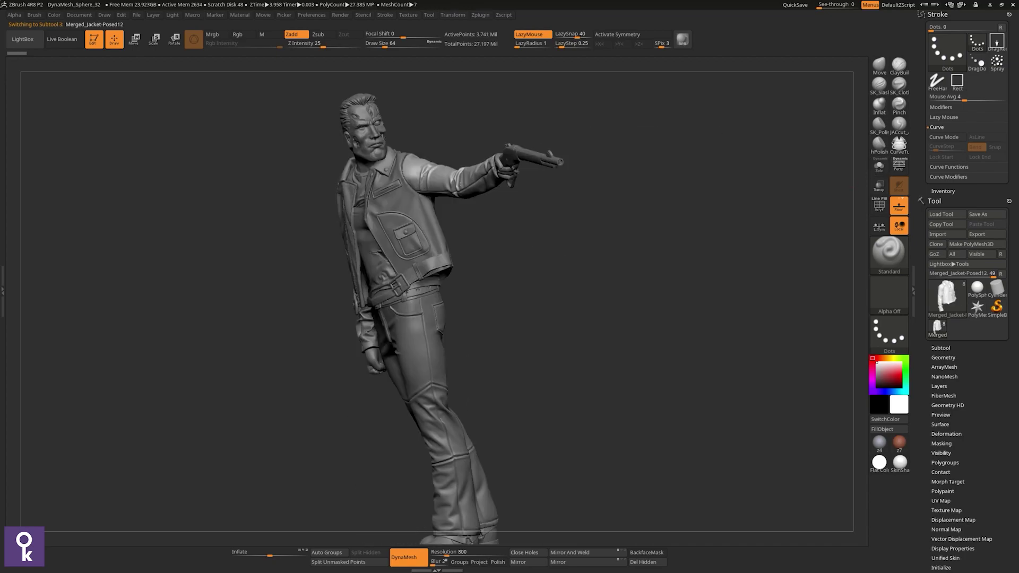
# Step: Solo the sleeve subtool to inspect its open cuff, then restore the figure and orbit to its back
pyautogui.moveTo(836, 195); pyautogui.dragTo(813, 194)
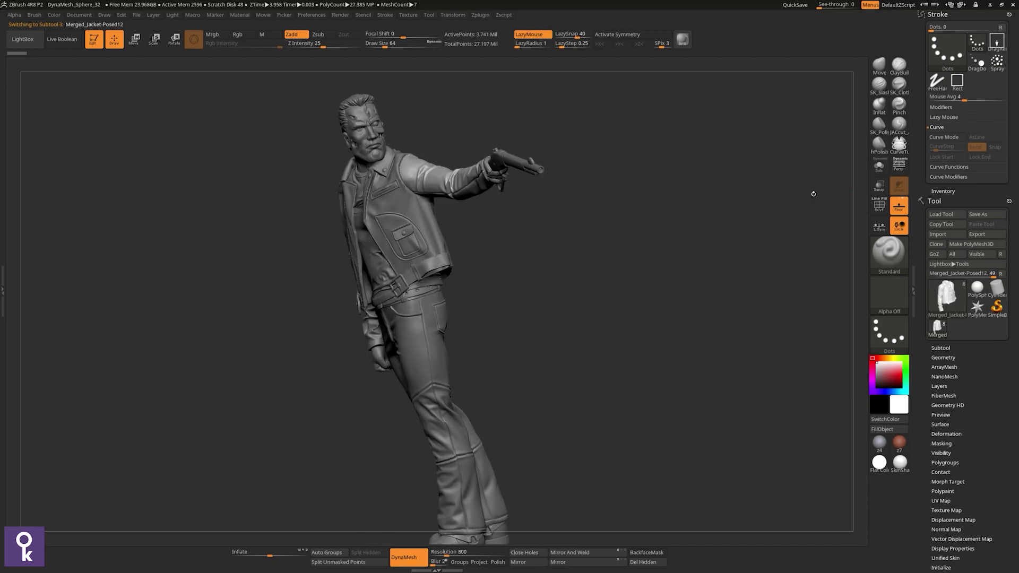
pyautogui.click(879, 166)
pyautogui.press('f')
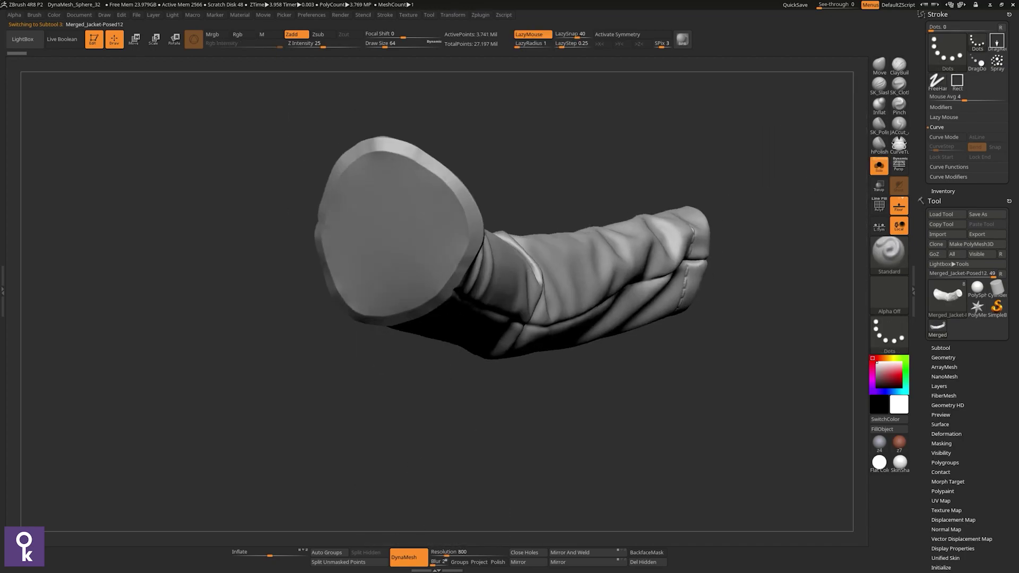
pyautogui.moveTo(491, 159)
pyautogui.mouseDown()
pyautogui.moveTo(496, 182)
pyautogui.moveTo(408, 172)
pyautogui.mouseUp()
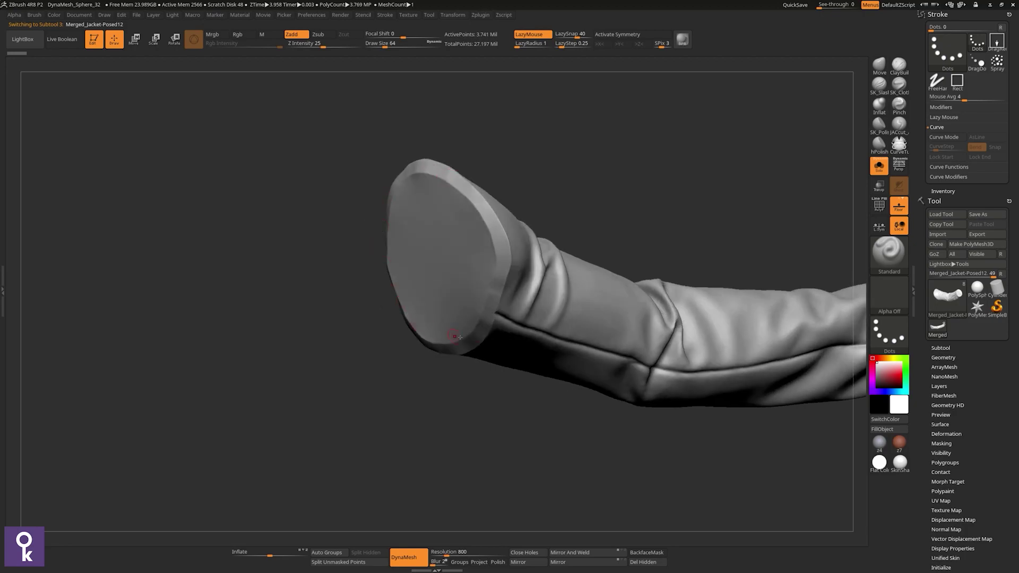
pyautogui.click(879, 166)
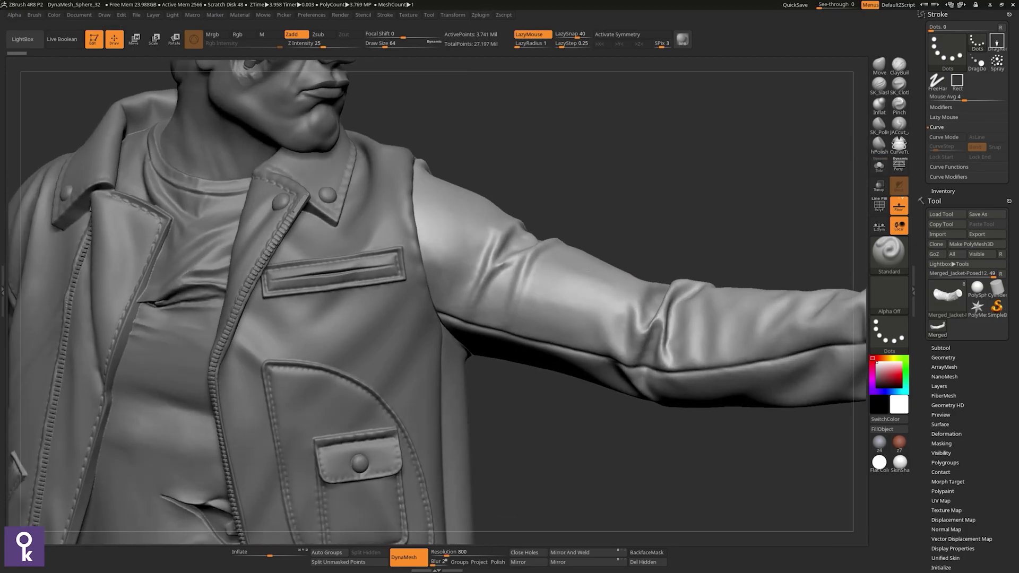
pyautogui.moveTo(531, 175)
pyautogui.mouseDown()
pyautogui.moveTo(419, 174)
pyautogui.moveTo(427, 166)
pyautogui.mouseUp()
pyautogui.moveTo(456, 290); pyautogui.dragTo(630, 266)
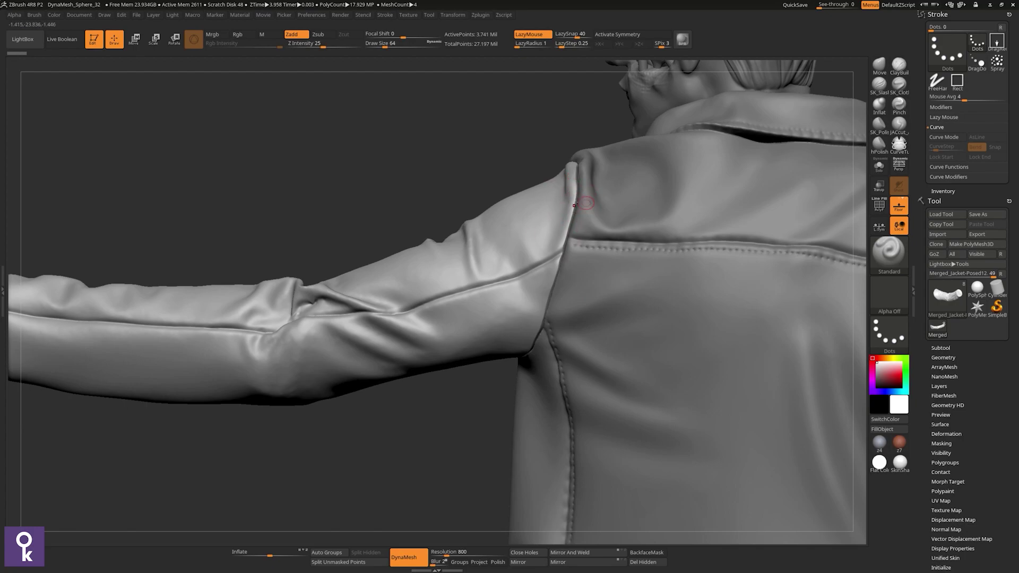
# Step: Solo the sleeve again with its cuff facing forward, then return to the full figure facing front
pyautogui.click(879, 165)
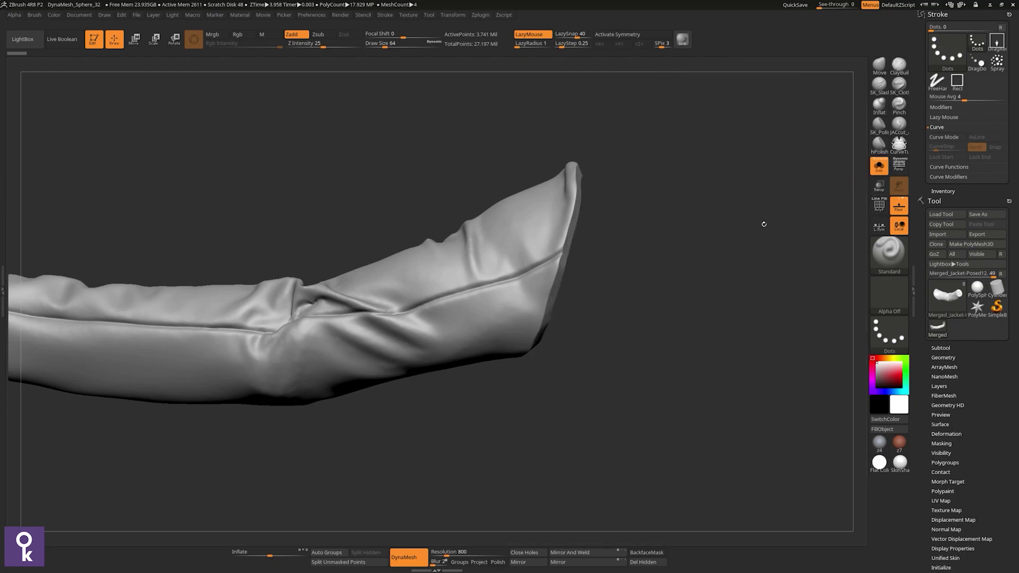
pyautogui.moveTo(761, 220); pyautogui.dragTo(516, 286)
pyautogui.moveTo(579, 289); pyautogui.dragTo(662, 177)
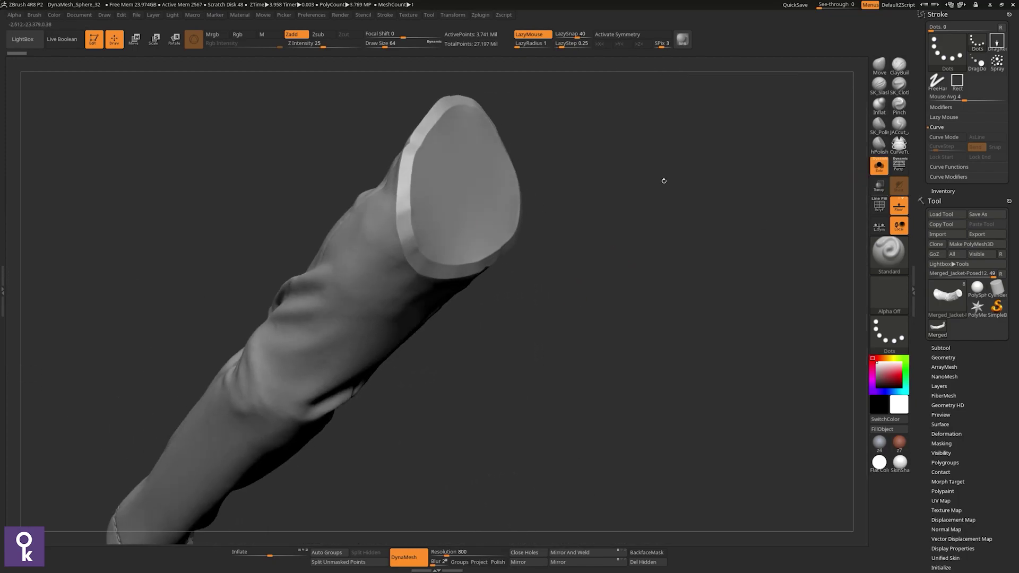
pyautogui.click(879, 165)
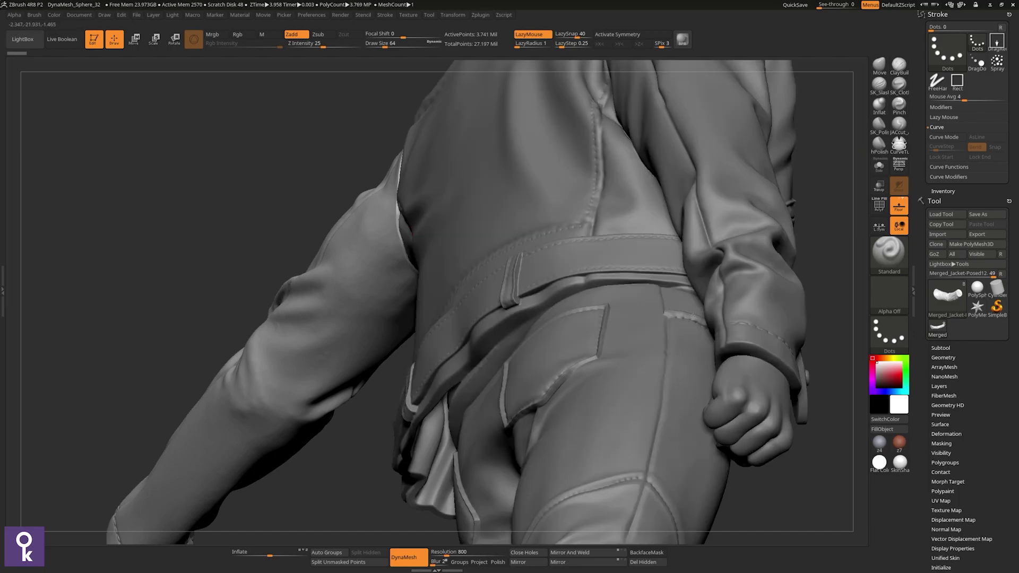
pyautogui.moveTo(690, 318); pyautogui.dragTo(662, 320)
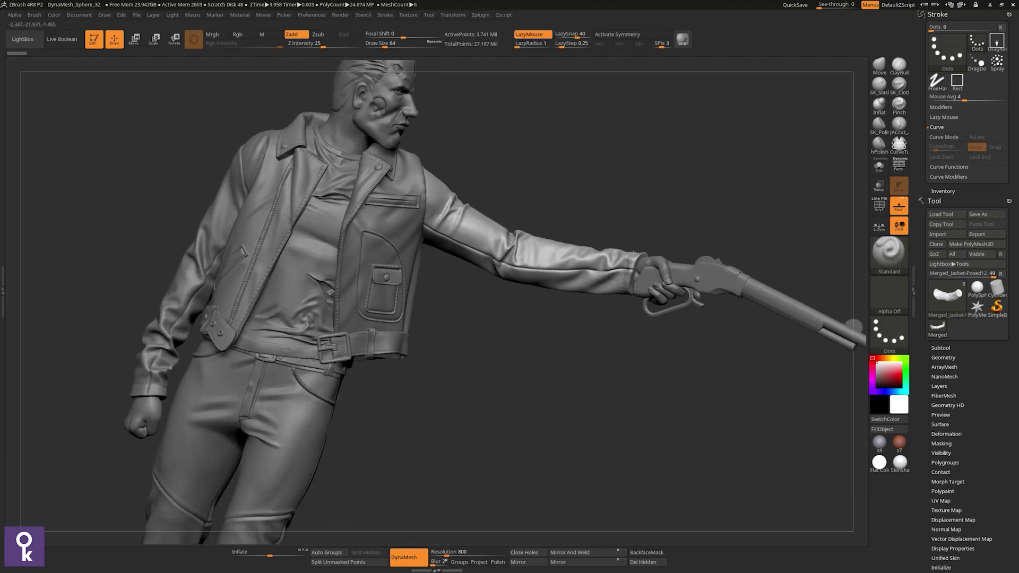
pyautogui.moveTo(633, 251); pyautogui.dragTo(530, 238)
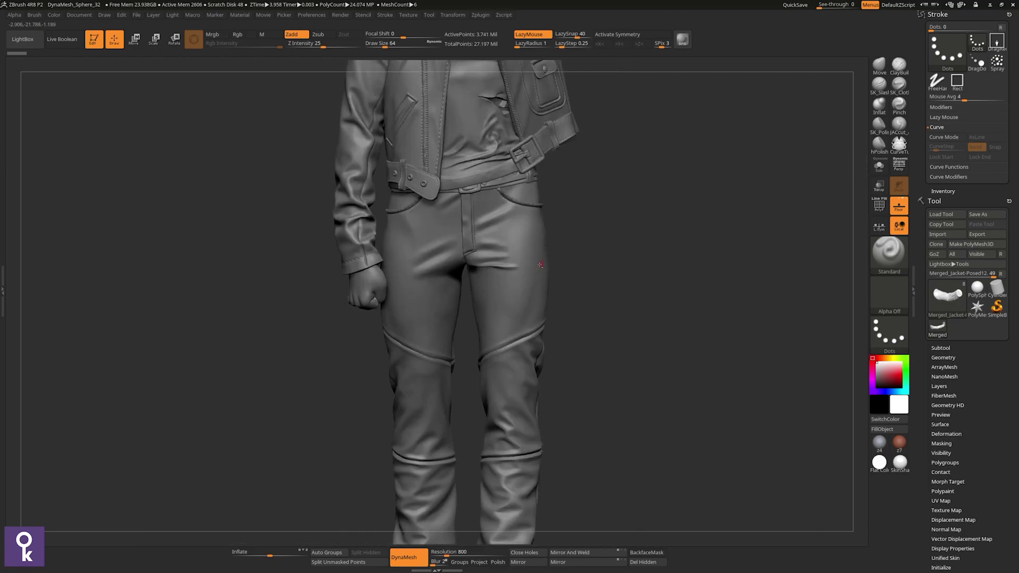
# Step: Solo Pants_Cleaned1 to inspect the waist opening, then show all pieces and activate the posed jacket
pyautogui.keyDown('alt'); pyautogui.click(550, 268); pyautogui.keyUp('alt')
pyautogui.click(879, 166)
pyautogui.moveTo(616, 244); pyautogui.dragTo(548, 277)
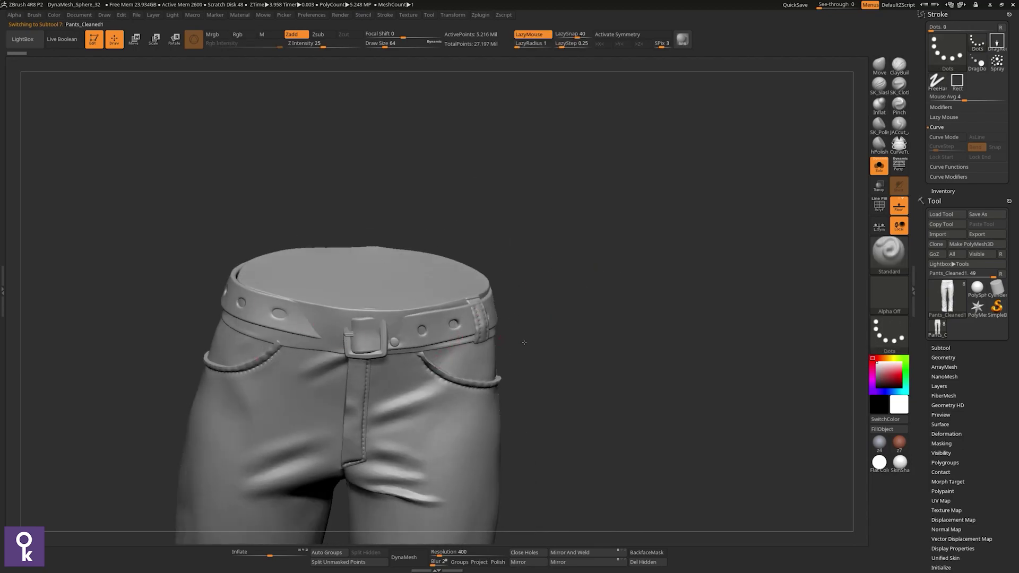
pyautogui.moveTo(524, 342); pyautogui.dragTo(278, 281)
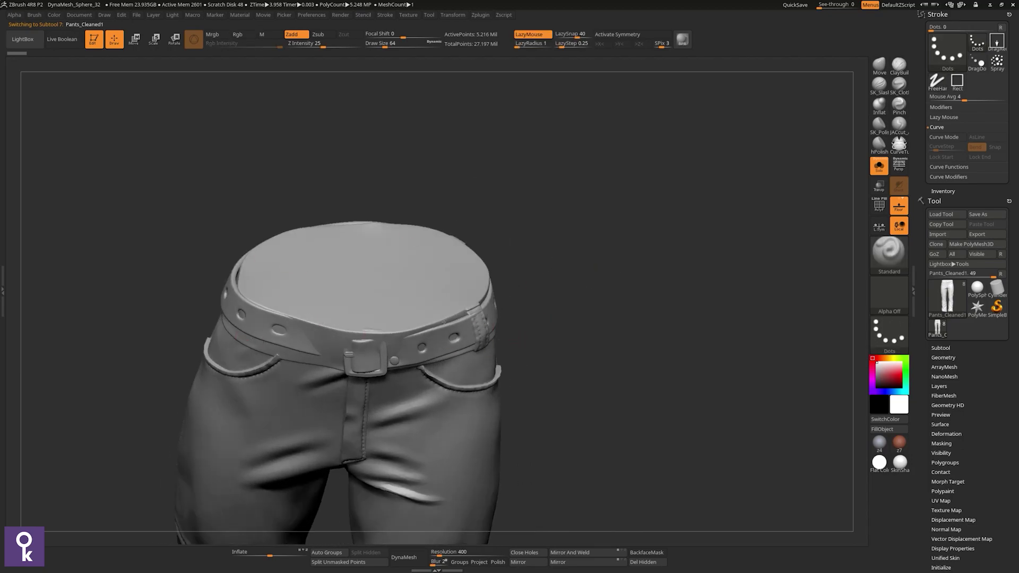
pyautogui.moveTo(443, 322); pyautogui.dragTo(531, 366)
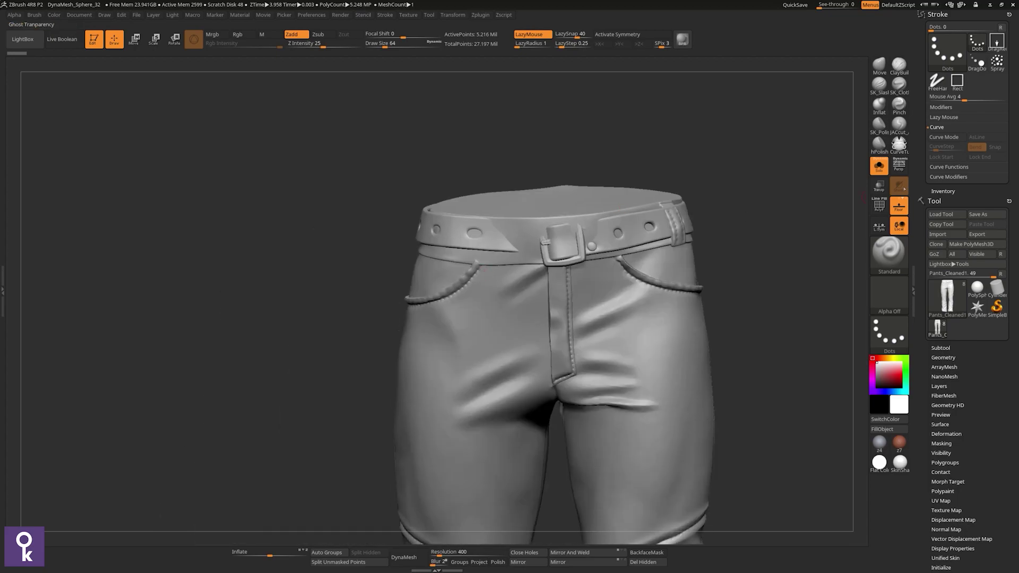
pyautogui.click(878, 166)
pyautogui.moveTo(734, 255); pyautogui.dragTo(717, 227)
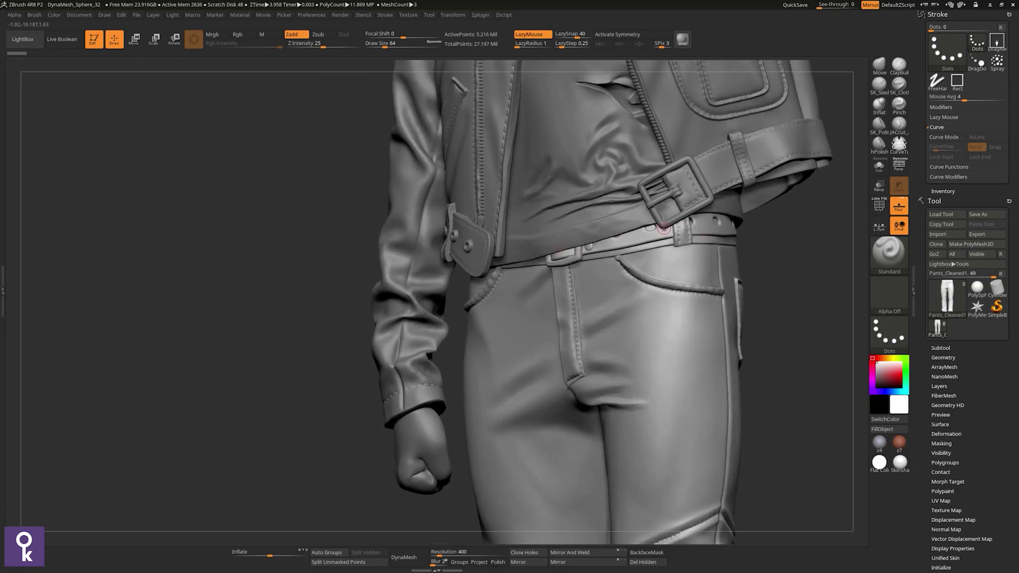
pyautogui.keyDown('alt'); pyautogui.click(576, 180); pyautogui.keyUp('alt')
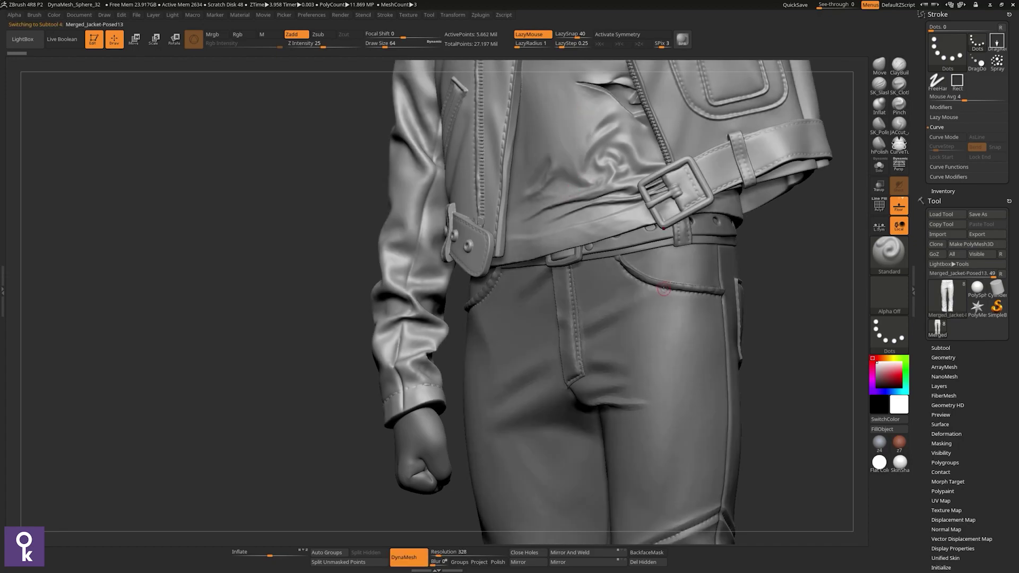
# Step: Rename the jacket subtool to 'Jacket'
pyautogui.hotkey('ctrl', 'shift', 'r')
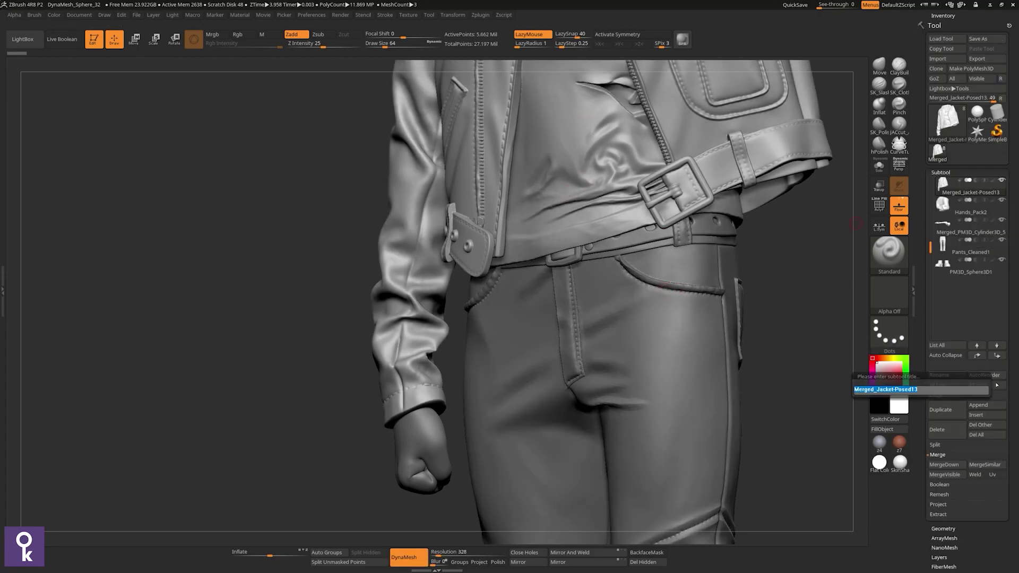
pyautogui.write('Jak')
pyautogui.write('ket')
pyautogui.press('Return')
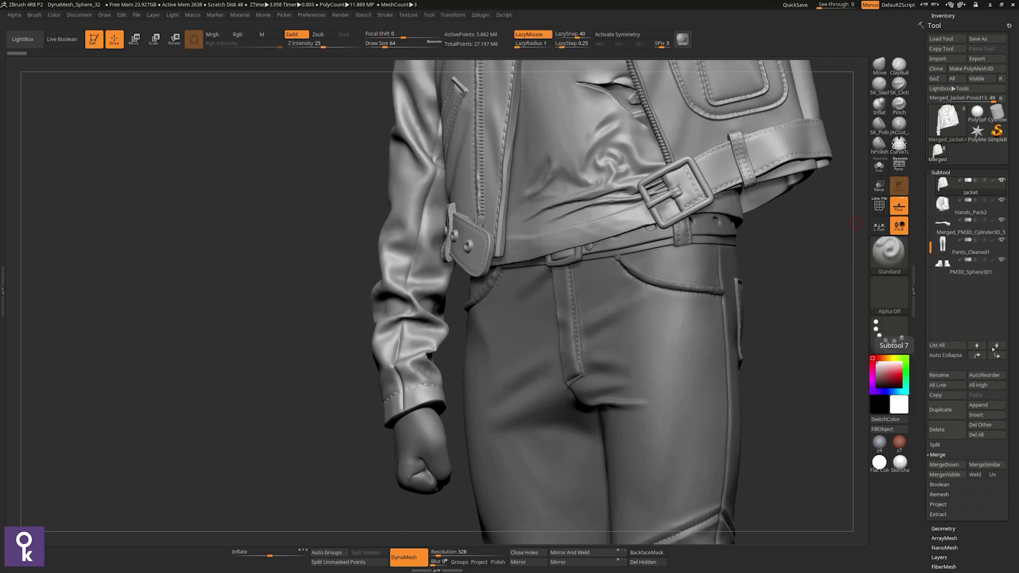
# Step: Move Pants_Cleaned1 to the top of the subtool list and place Jacket directly below it
pyautogui.click(996, 345)
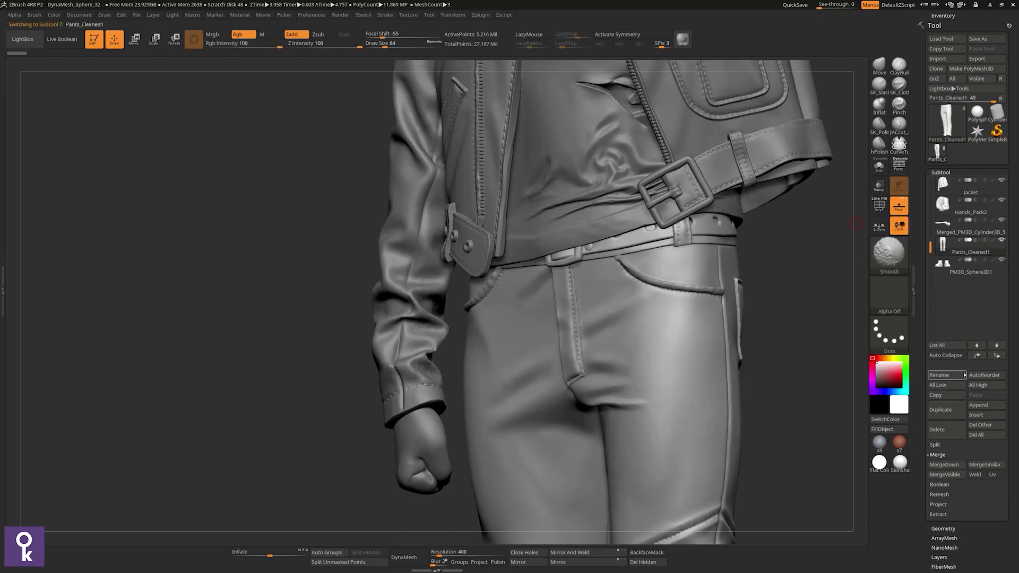
pyautogui.keyDown('shift'); pyautogui.click(977, 355); pyautogui.keyUp('shift')
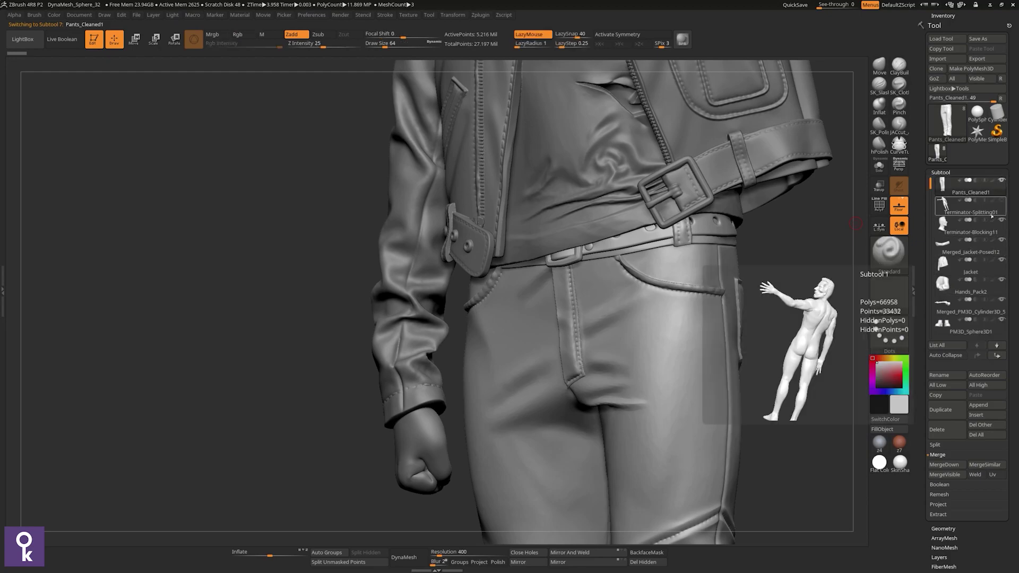
pyautogui.moveTo(971, 269); pyautogui.dragTo(1003, 185)
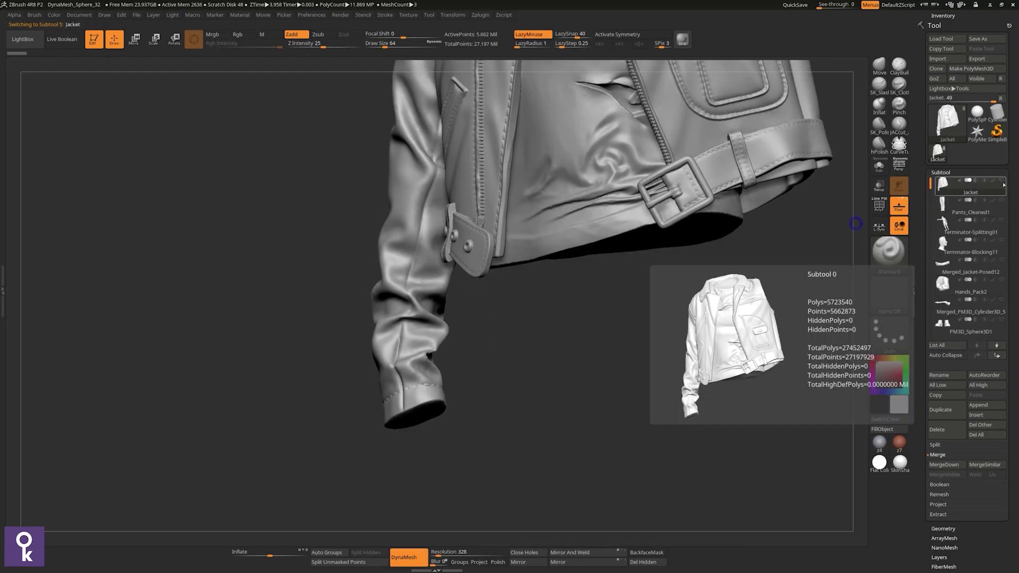
pyautogui.keyDown('shift'); pyautogui.click(1002, 183); pyautogui.keyUp('shift')
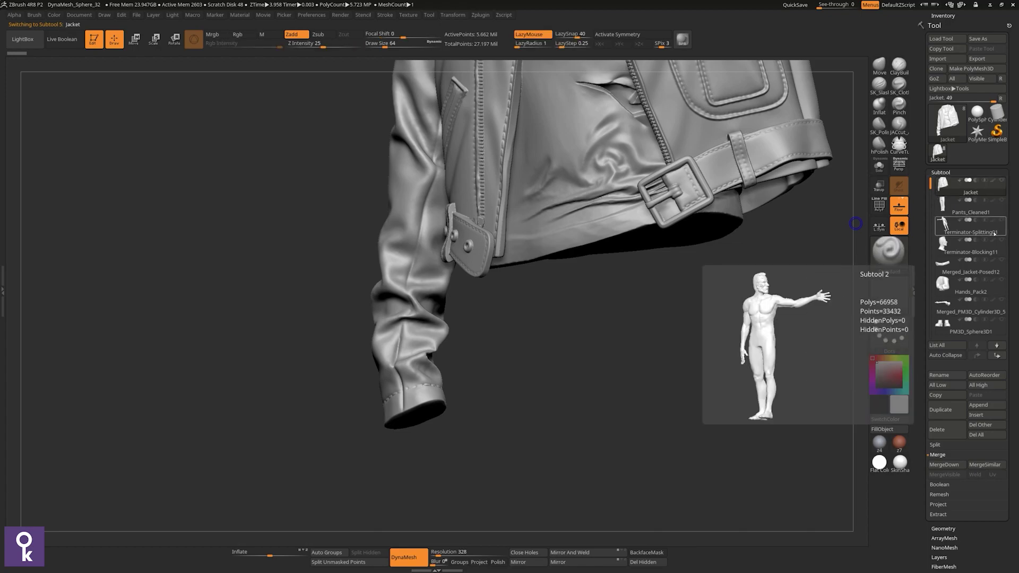
pyautogui.click(1001, 200)
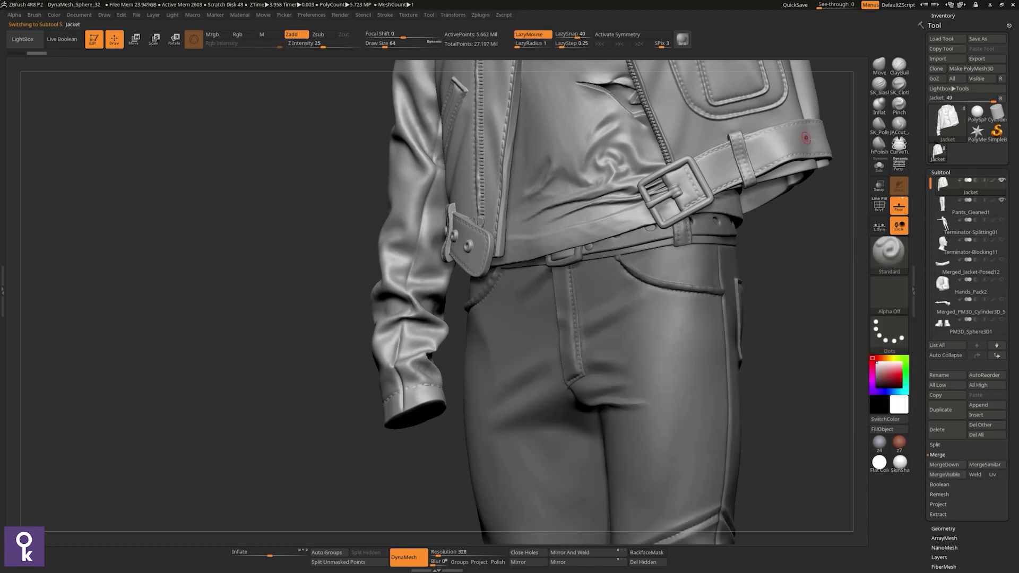
pyautogui.click(997, 355)
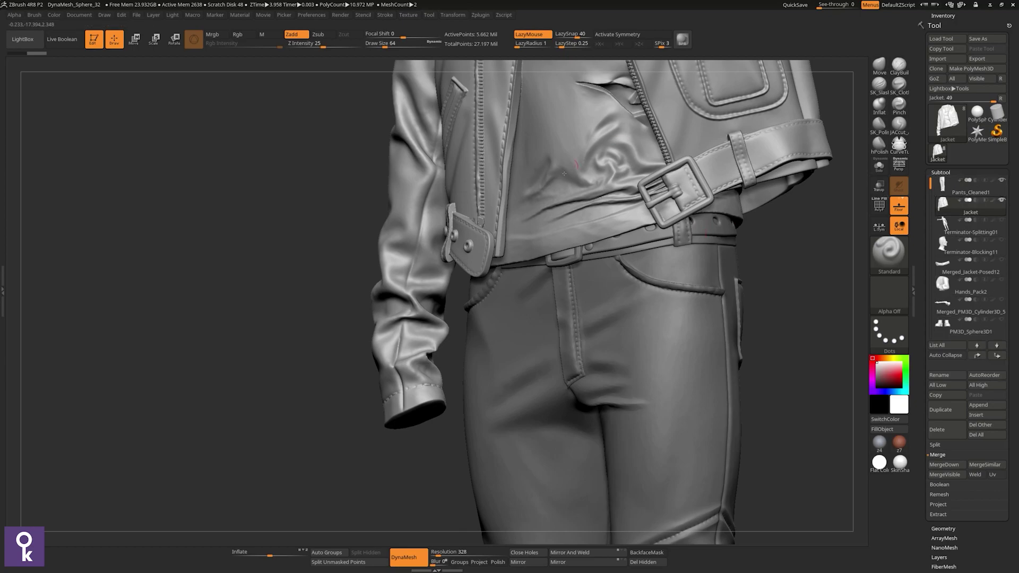
pyautogui.moveTo(664, 253); pyautogui.dragTo(690, 249)
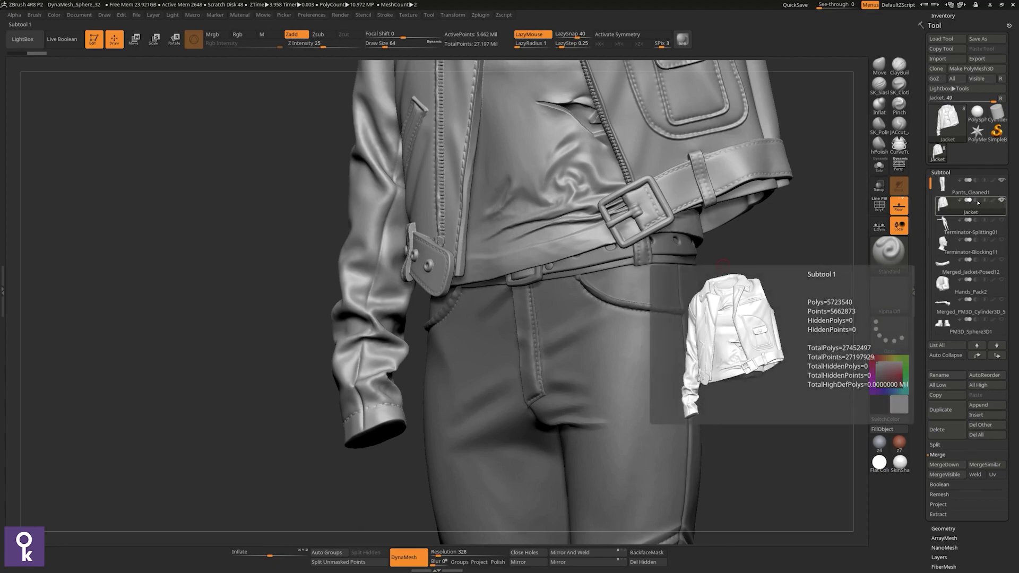
pyautogui.moveTo(976, 184)
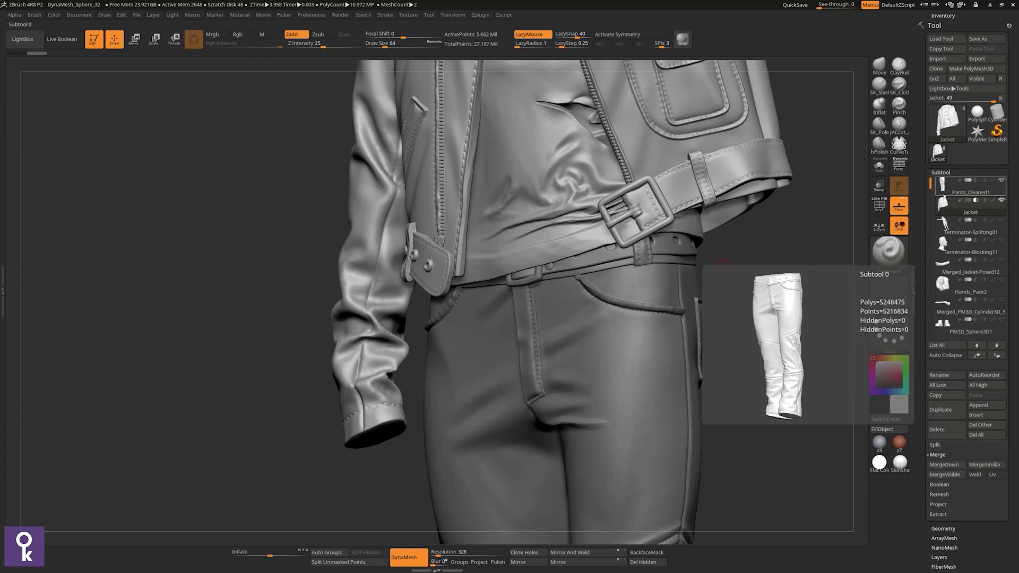
pyautogui.moveTo(947, 210)
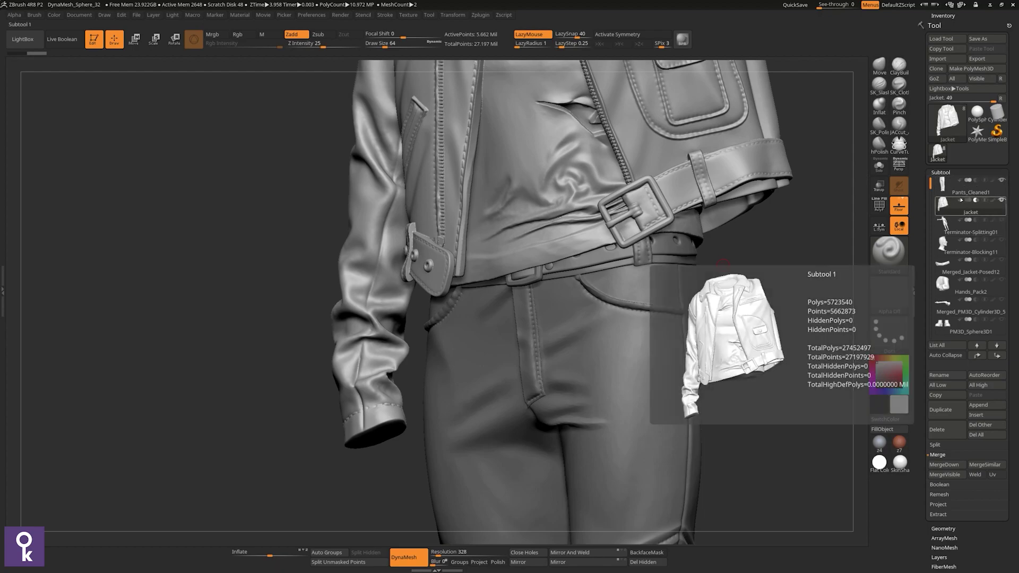
pyautogui.moveTo(945, 184)
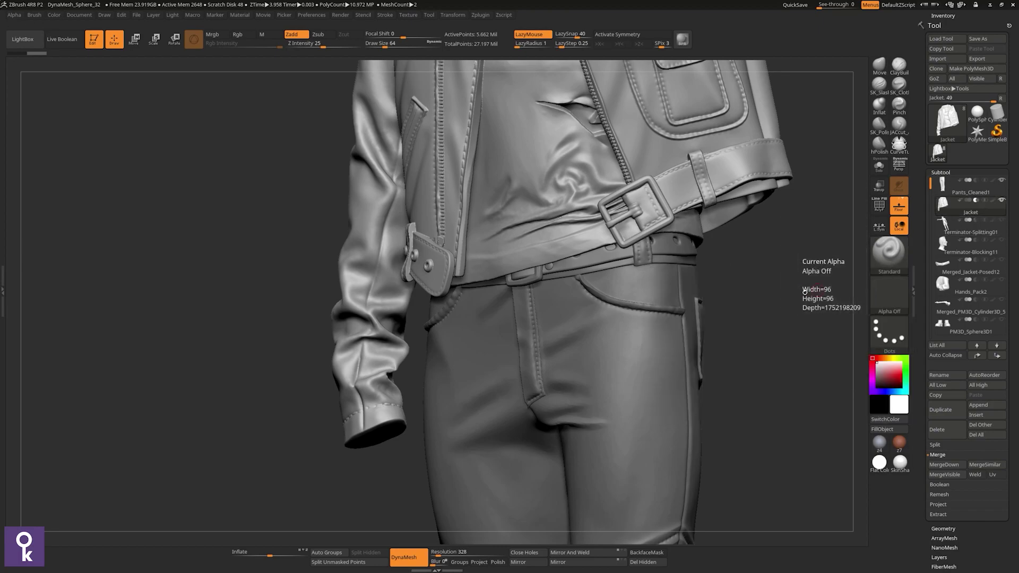
# Step: Turn on the Live Boolean preview and switch to the Move brush (B, M, V)
pyautogui.click(71, 47)
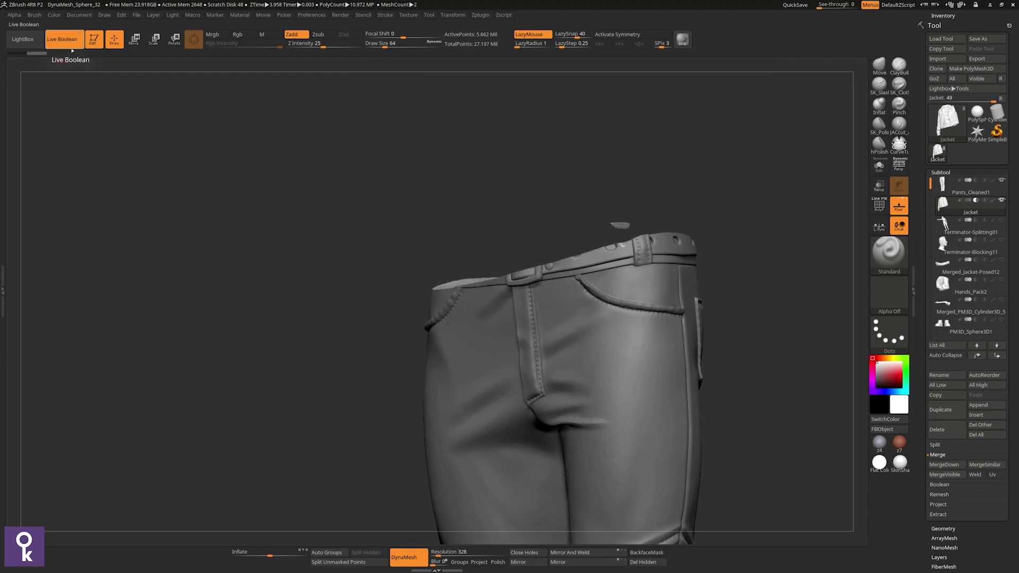
pyautogui.moveTo(696, 353); pyautogui.dragTo(683, 291)
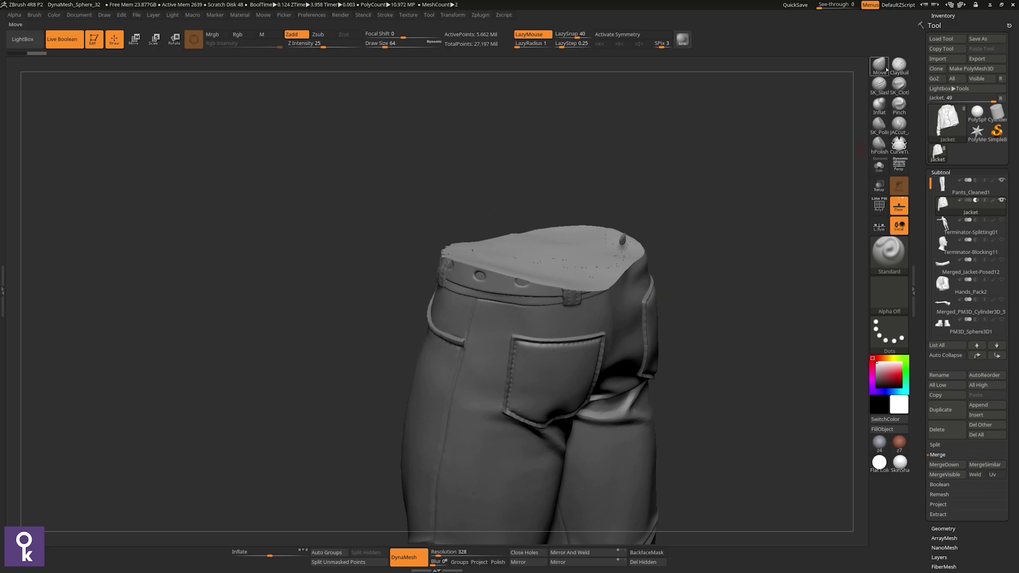
pyautogui.press('b')
pyautogui.press('m')
pyautogui.press('v')
# Step: Test a Move stroke on the waistband nub, then undo it
pyautogui.moveTo(691, 242)
pyautogui.keyDown('alt'); pyautogui.mouseDown()
pyautogui.moveTo(786, 223)
pyautogui.moveTo(708, 243)
pyautogui.moveTo(716, 247)
pyautogui.mouseUp(); pyautogui.keyUp('alt')
pyautogui.press('space')
pyautogui.press('space')
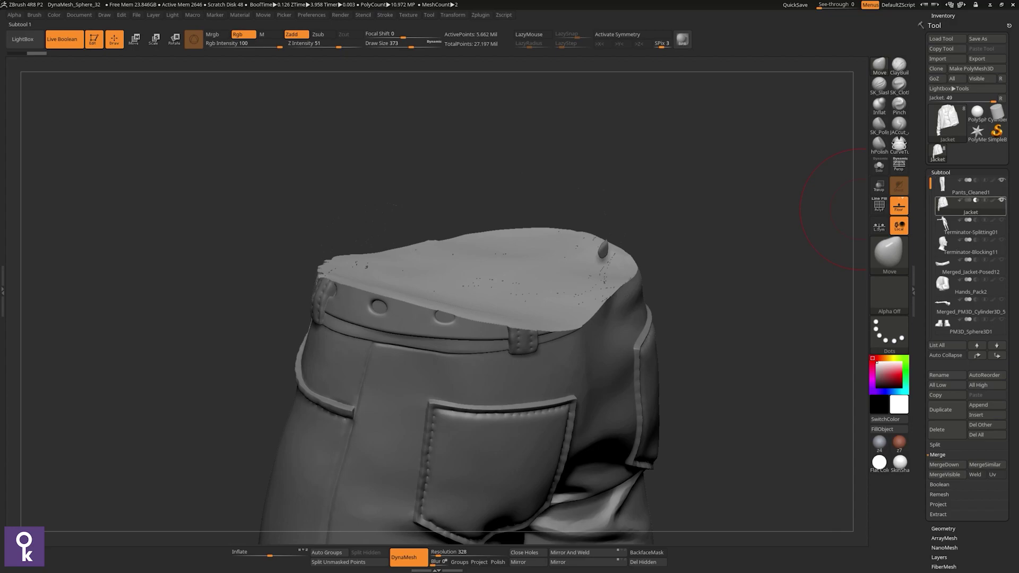
pyautogui.moveTo(600, 251)
pyautogui.mouseDown()
pyautogui.moveTo(661, 244)
pyautogui.moveTo(651, 241)
pyautogui.moveTo(663, 252)
pyautogui.mouseUp()
pyautogui.hotkey('ctrl', 'z')
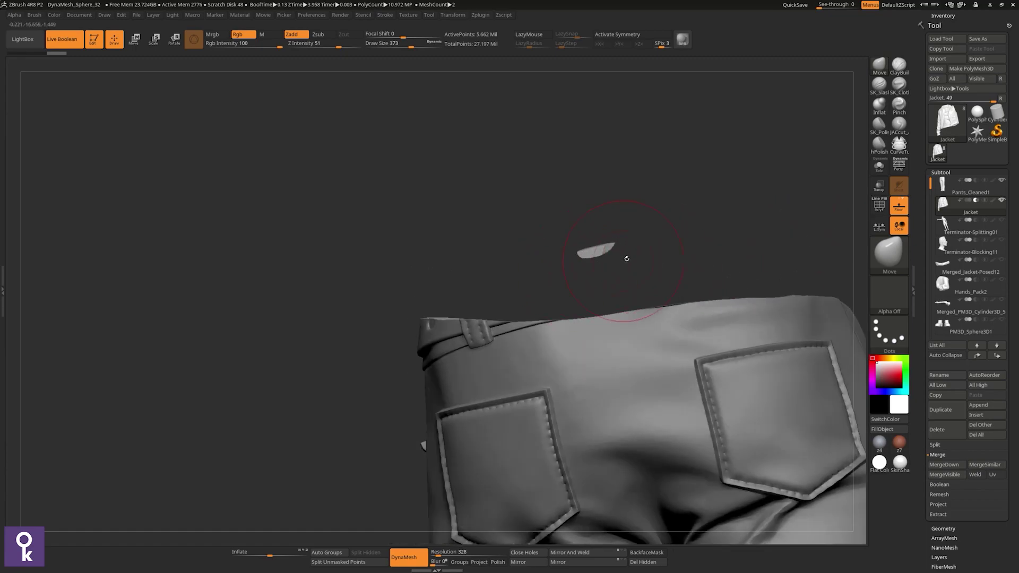
# Step: Orbit around the pants' side and back pockets while adjusting the brush size
pyautogui.moveTo(588, 267)
pyautogui.mouseDown()
pyautogui.moveTo(650, 256)
pyautogui.moveTo(622, 242)
pyautogui.moveTo(593, 253)
pyautogui.mouseUp()
pyautogui.press('space')
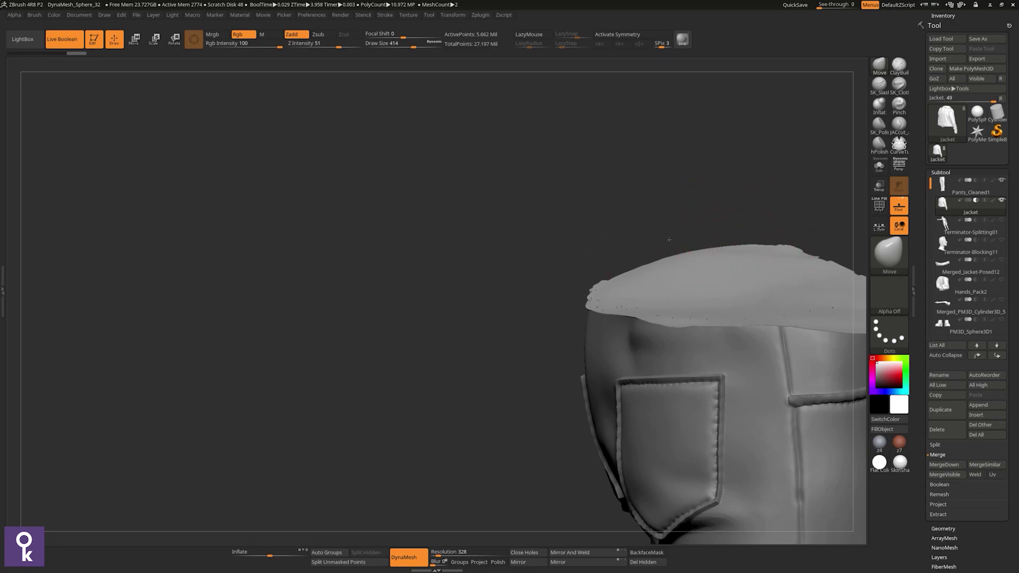
pyautogui.moveTo(684, 246)
pyautogui.mouseDown()
pyautogui.moveTo(640, 243)
pyautogui.moveTo(639, 278)
pyautogui.moveTo(665, 268)
pyautogui.moveTo(472, 403)
pyautogui.moveTo(521, 418)
pyautogui.moveTo(539, 409)
pyautogui.mouseUp()
pyautogui.press('space')
pyautogui.press('space')
pyautogui.moveTo(659, 387)
pyautogui.mouseDown()
pyautogui.moveTo(421, 341)
pyautogui.moveTo(281, 423)
pyautogui.mouseUp()
pyautogui.moveTo(627, 297); pyautogui.dragTo(706, 281)
pyautogui.moveTo(403, 329)
pyautogui.keyDown('alt'); pyautogui.mouseDown()
pyautogui.moveTo(398, 303)
pyautogui.moveTo(478, 287)
pyautogui.moveTo(463, 281)
pyautogui.moveTo(441, 318)
pyautogui.moveTo(520, 356)
pyautogui.moveTo(432, 291)
pyautogui.moveTo(520, 313)
pyautogui.mouseUp(); pyautogui.keyUp('alt')
pyautogui.press('space')
pyautogui.press('ctrl')
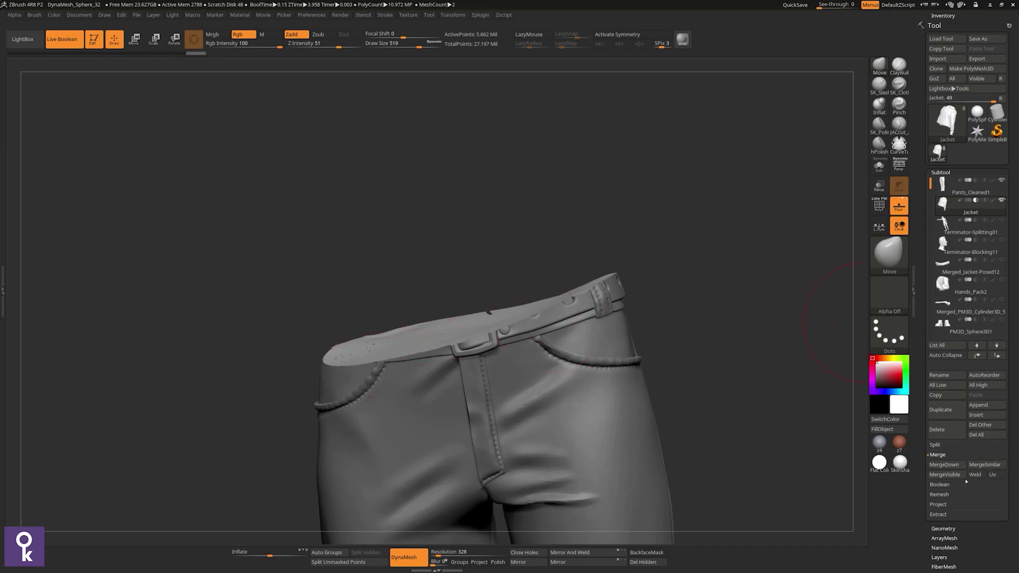
# Step: Bake the Live Boolean with Make Boolean Mesh, then append UMesh_Pants_Cleaned2 from Quick Pick
pyautogui.click(950, 486)
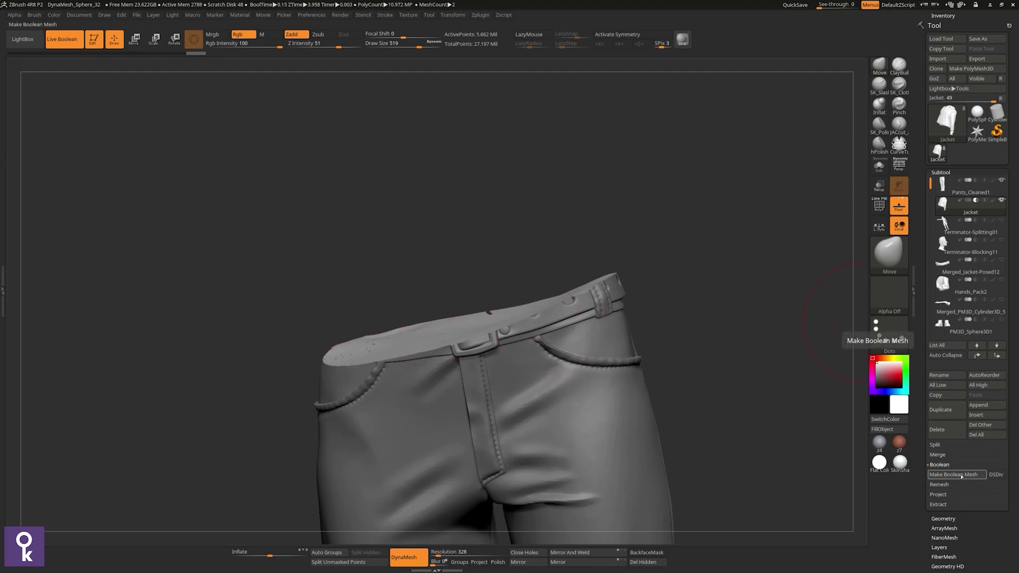
pyautogui.click(964, 476)
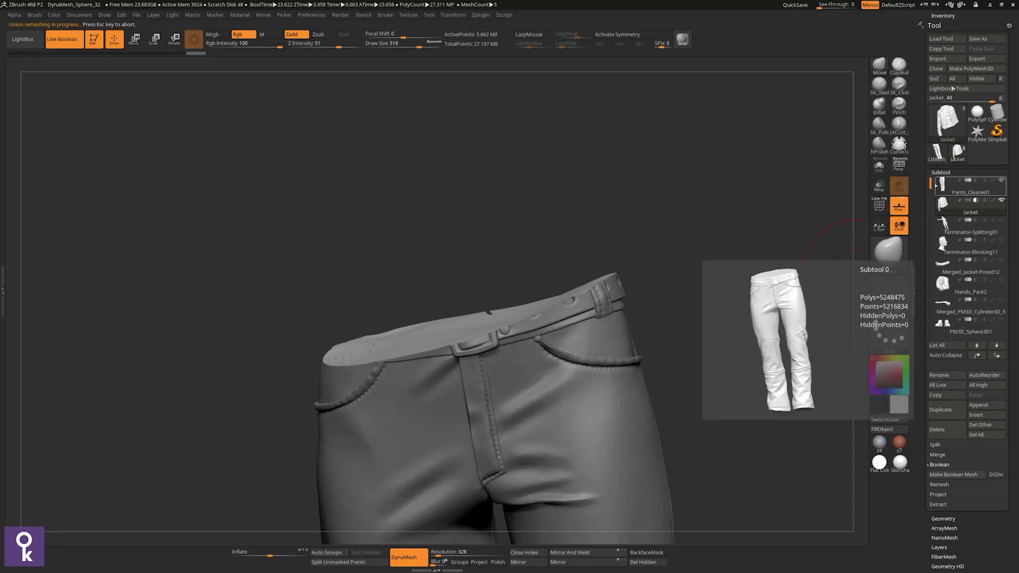
pyautogui.moveTo(931, 184); pyautogui.dragTo(933, 259)
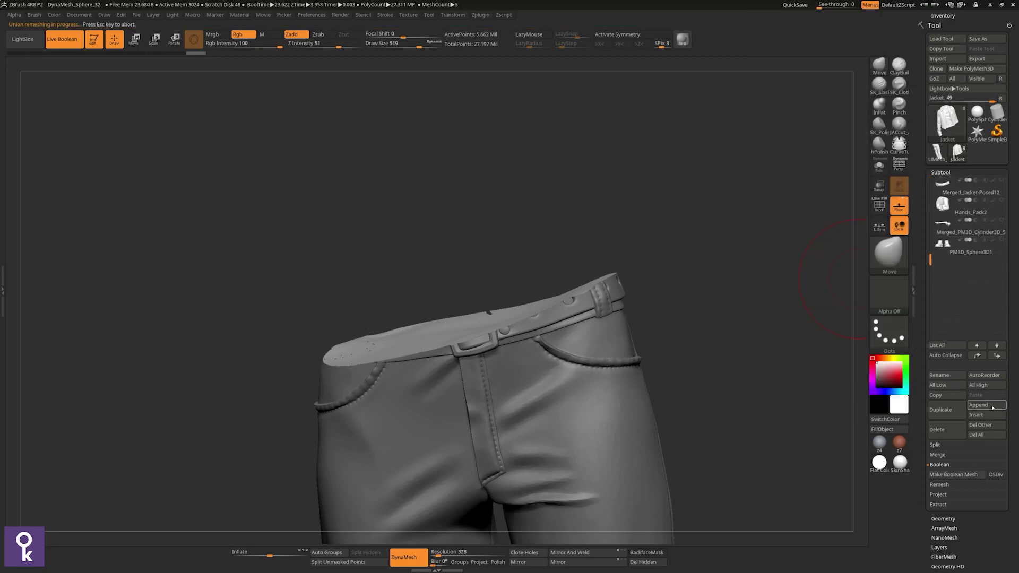
pyautogui.click(978, 405)
pyautogui.click(820, 383)
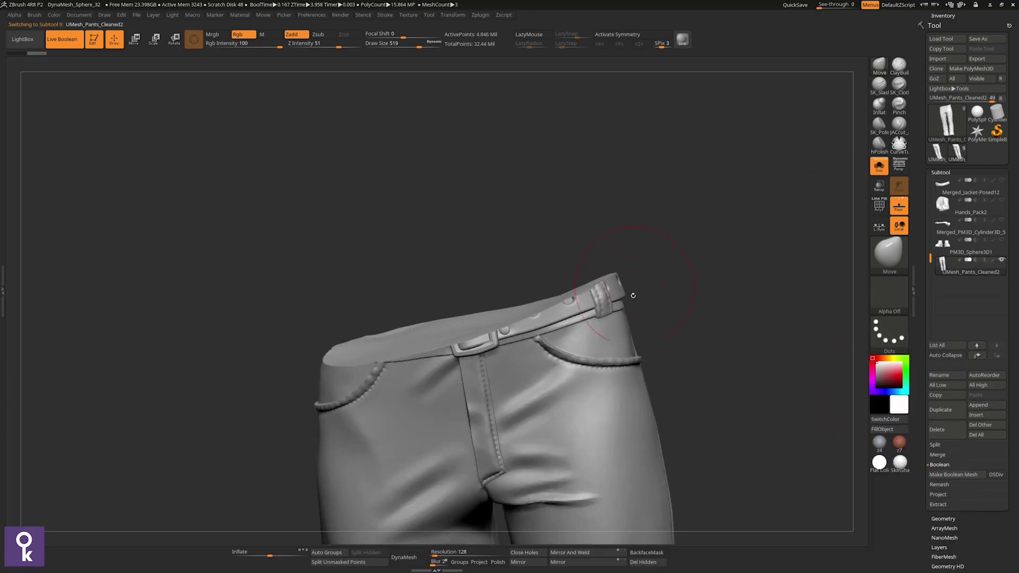
# Step: Turn on PolyF polygroup colours and zoom in on the appended pants' waistband
pyautogui.moveTo(652, 410); pyautogui.dragTo(839, 275)
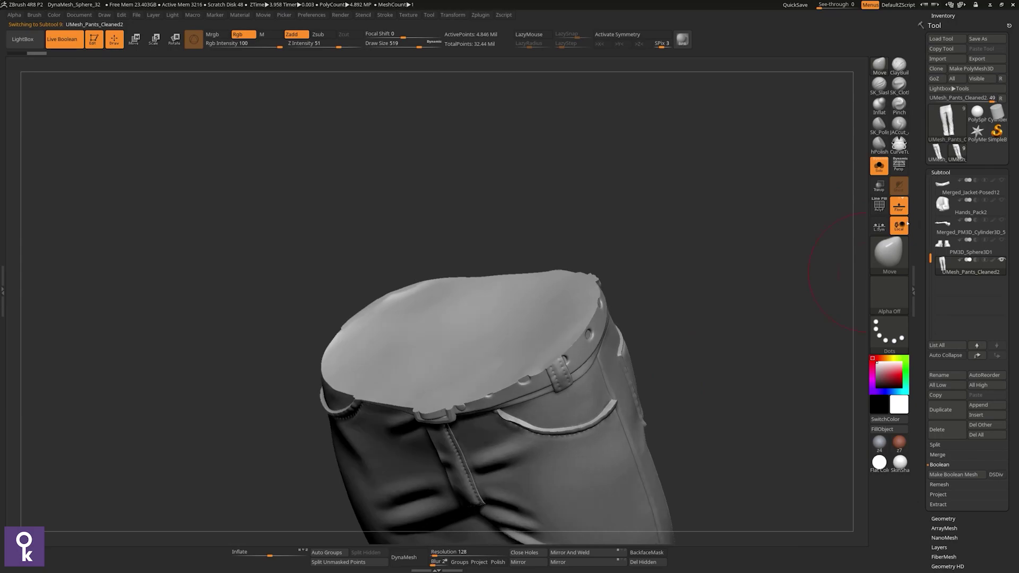
pyautogui.click(879, 205)
pyautogui.moveTo(754, 318); pyautogui.dragTo(662, 289)
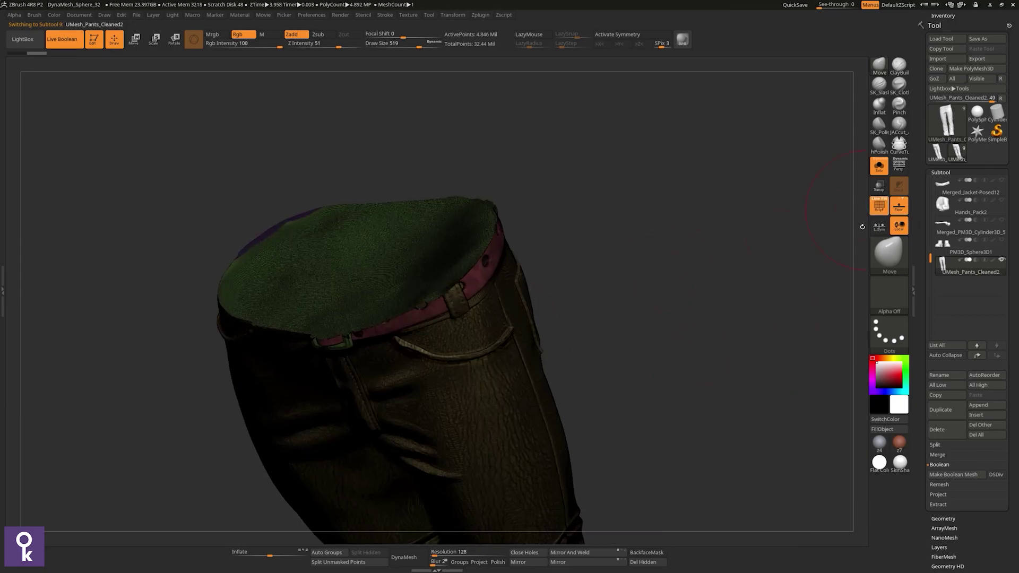
pyautogui.moveTo(862, 227); pyautogui.dragTo(637, 226)
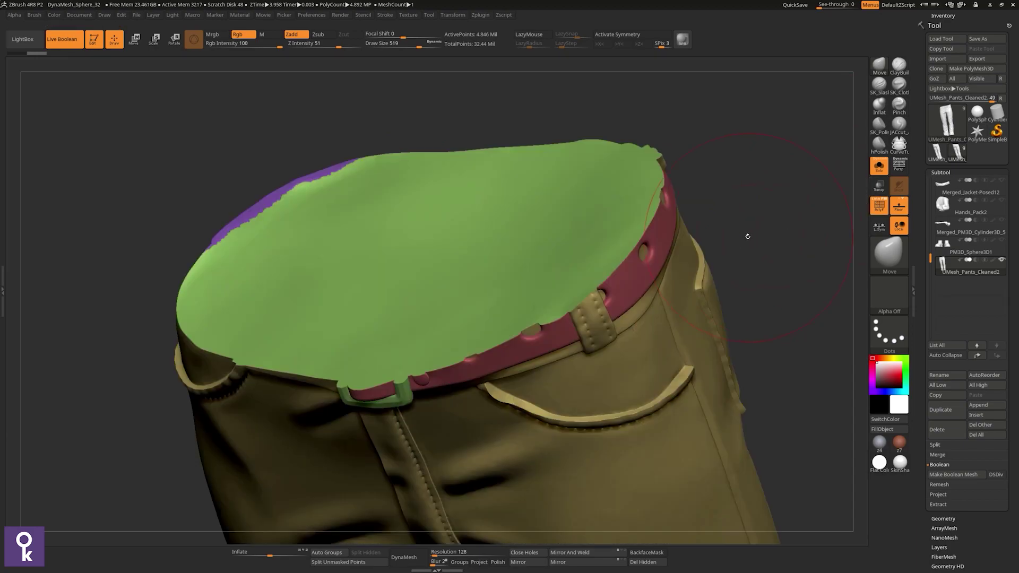
pyautogui.press('space')
pyautogui.moveTo(455, 201)
pyautogui.mouseDown()
pyautogui.moveTo(562, 298)
pyautogui.moveTo(525, 293)
pyautogui.moveTo(560, 301)
pyautogui.mouseUp()
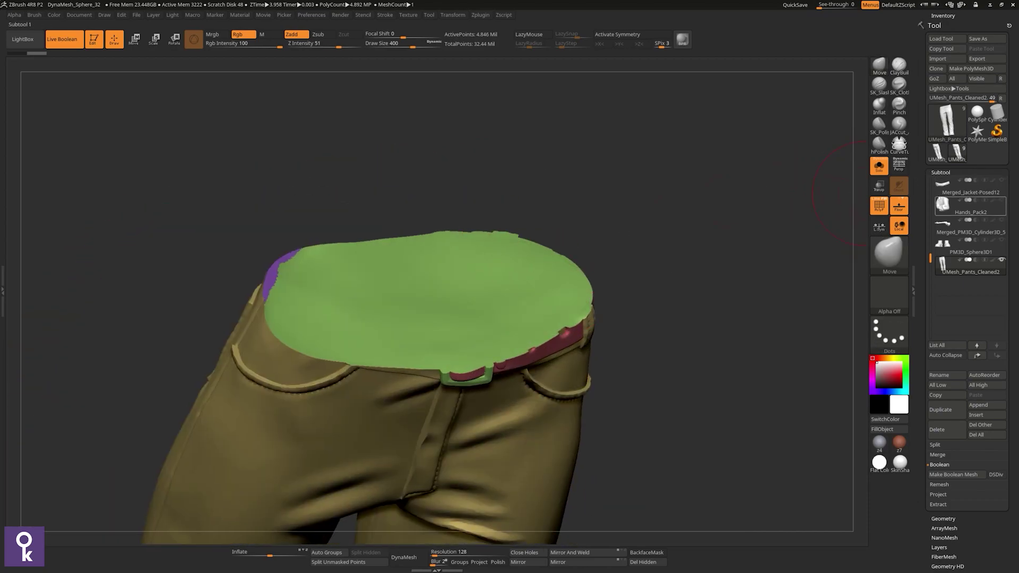
# Step: Select Merged_Jacket-Posed12 and frame its sleeve with the cuff opening facing forward
pyautogui.click(963, 186)
pyautogui.press('f')
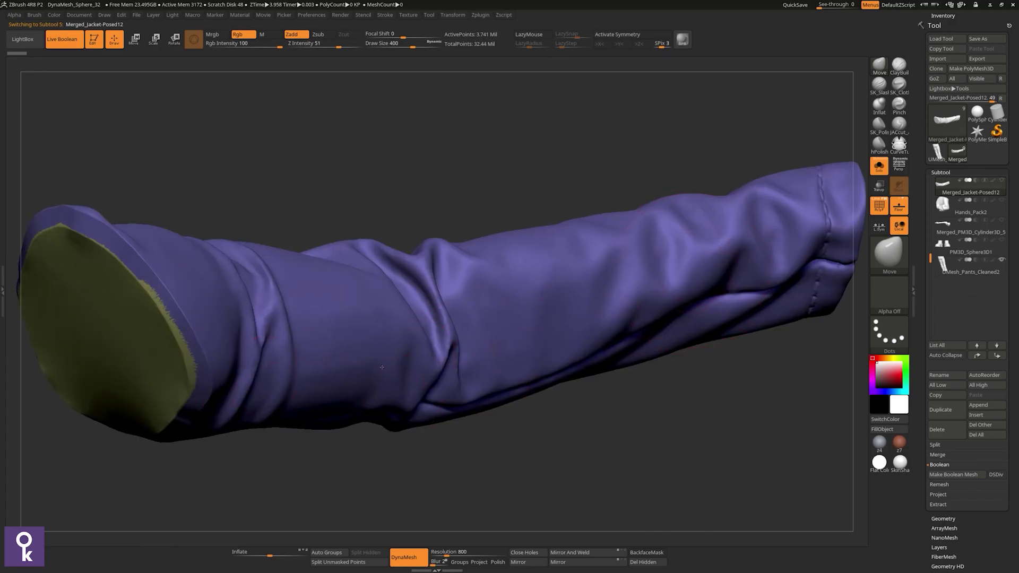
pyautogui.moveTo(382, 367); pyautogui.dragTo(321, 233, button='right')
# Step: Select UMesh_Pants_Cleaned2, isolate its green waist-cap polygroup and regroup it with Ctrl+W
pyautogui.click(966, 266)
pyautogui.press('f')
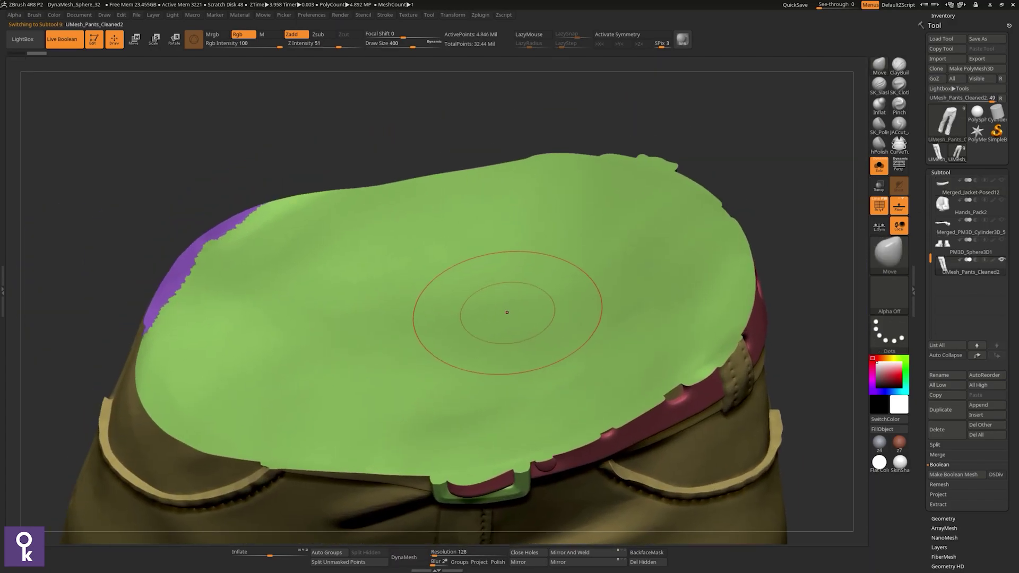
pyautogui.keyDown('ctrl'); pyautogui.keyDown('shift'); pyautogui.click(504, 316); pyautogui.keyUp('shift'); pyautogui.keyUp('ctrl')
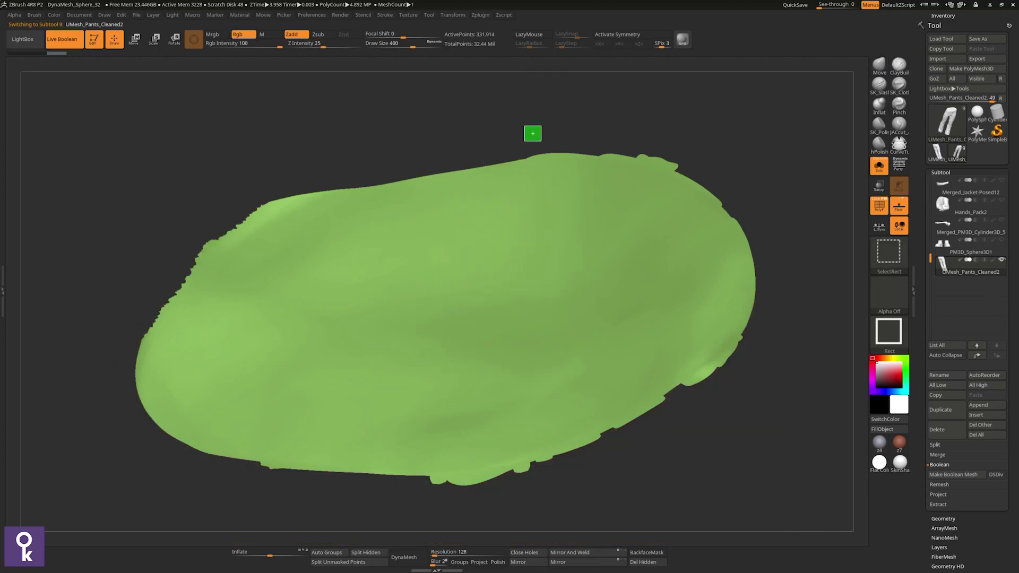
pyautogui.keyDown('ctrl'); pyautogui.keyDown('shift'); pyautogui.click(532, 133); pyautogui.keyUp('shift'); pyautogui.keyUp('ctrl')
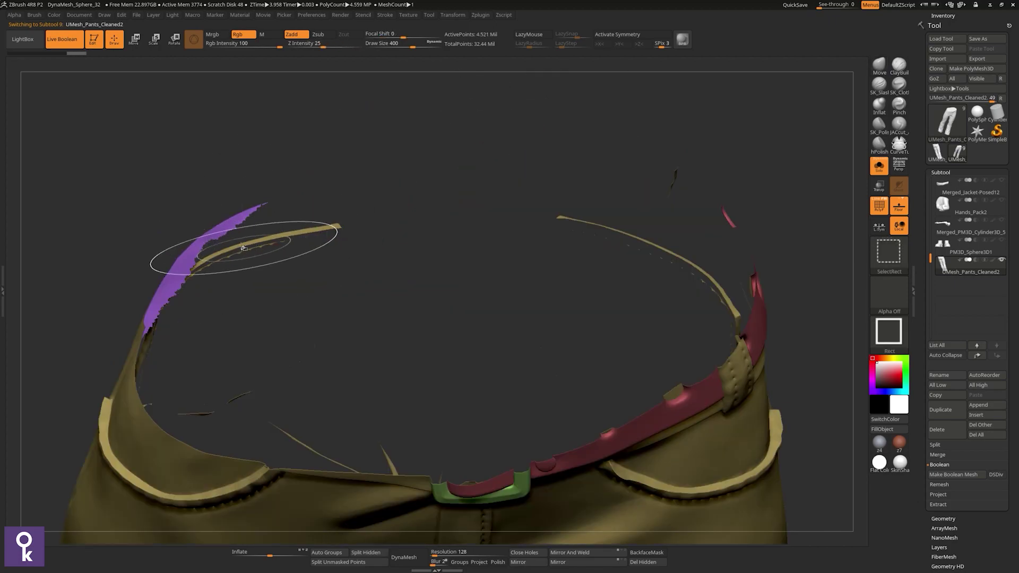
pyautogui.keyDown('ctrl'); pyautogui.keyDown('shift'); pyautogui.click(634, 125); pyautogui.keyUp('shift'); pyautogui.keyUp('ctrl')
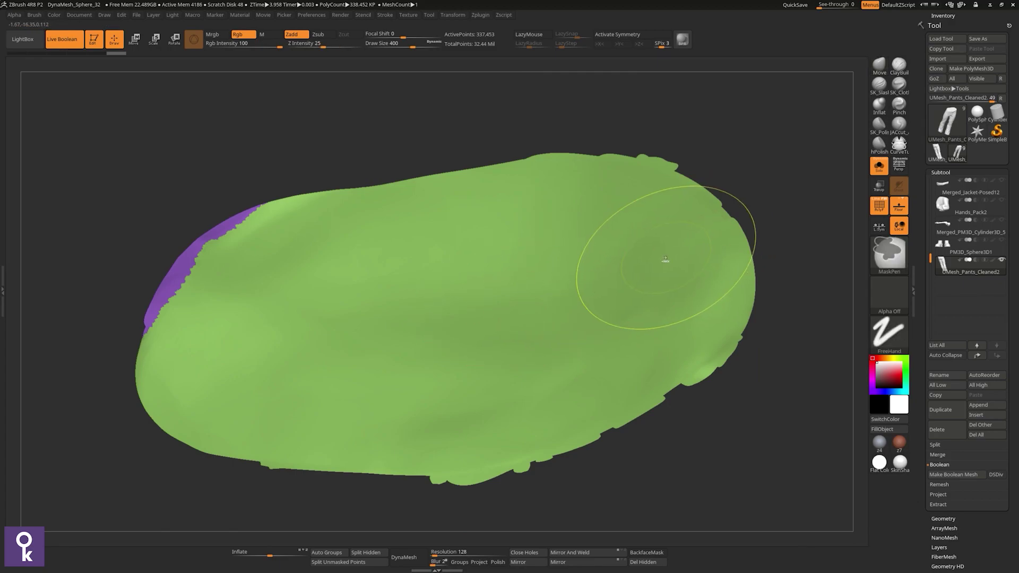
pyautogui.hotkey('ctrl', 'w')
pyautogui.press('r')
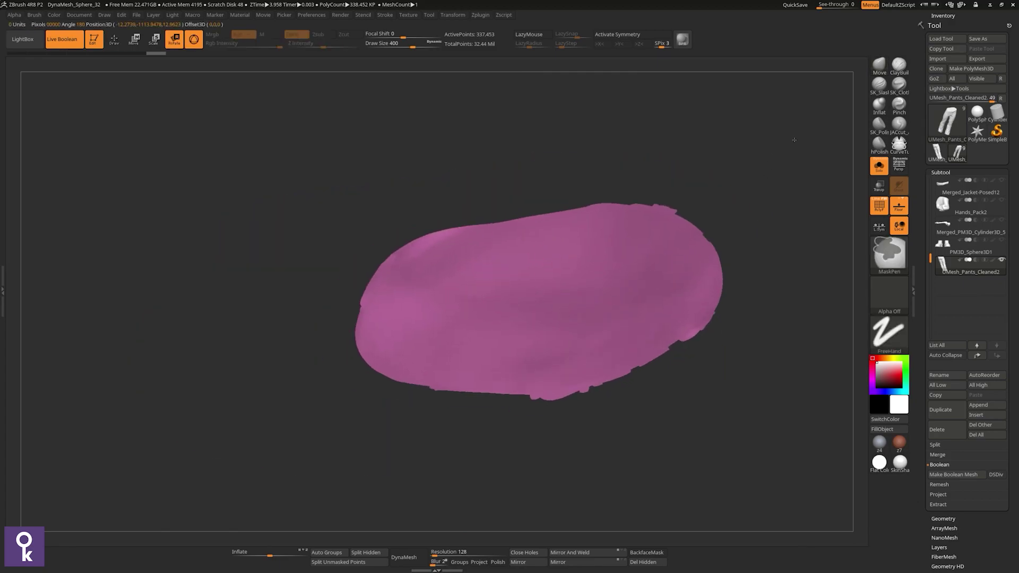
# Step: Mask the pink cap piece, isolate it, clear the mask and assign it a new polygroup
pyautogui.keyDown('ctrl'); pyautogui.moveTo(794, 139); pyautogui.dragTo(219, 522); pyautogui.keyUp('ctrl')
pyautogui.keyDown('ctrl'); pyautogui.keyDown('shift'); pyautogui.click(750, 286); pyautogui.keyUp('shift'); pyautogui.keyUp('ctrl')
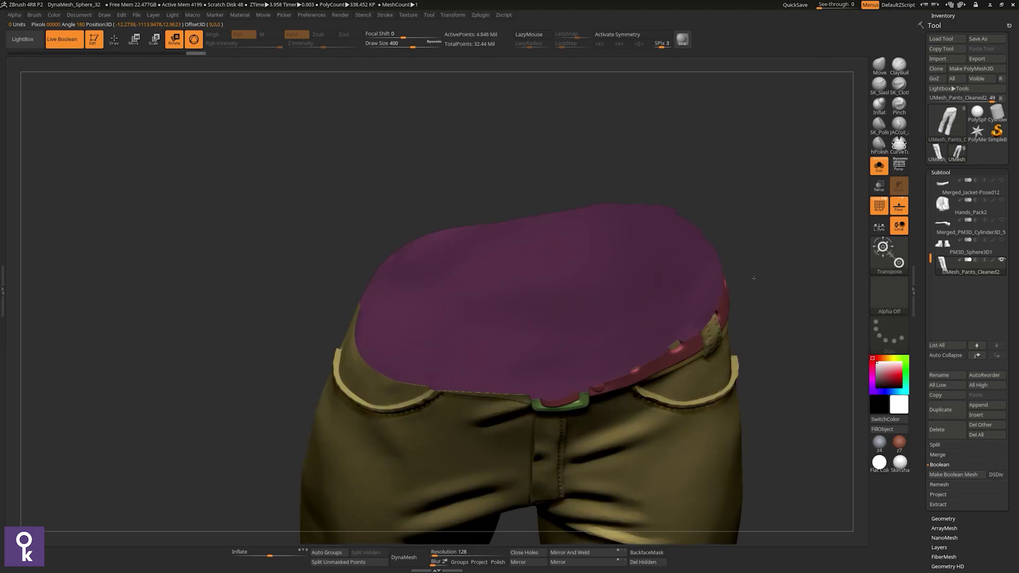
pyautogui.keyDown('alt'); pyautogui.moveTo(745, 290); pyautogui.dragTo(558, 293); pyautogui.keyUp('alt')
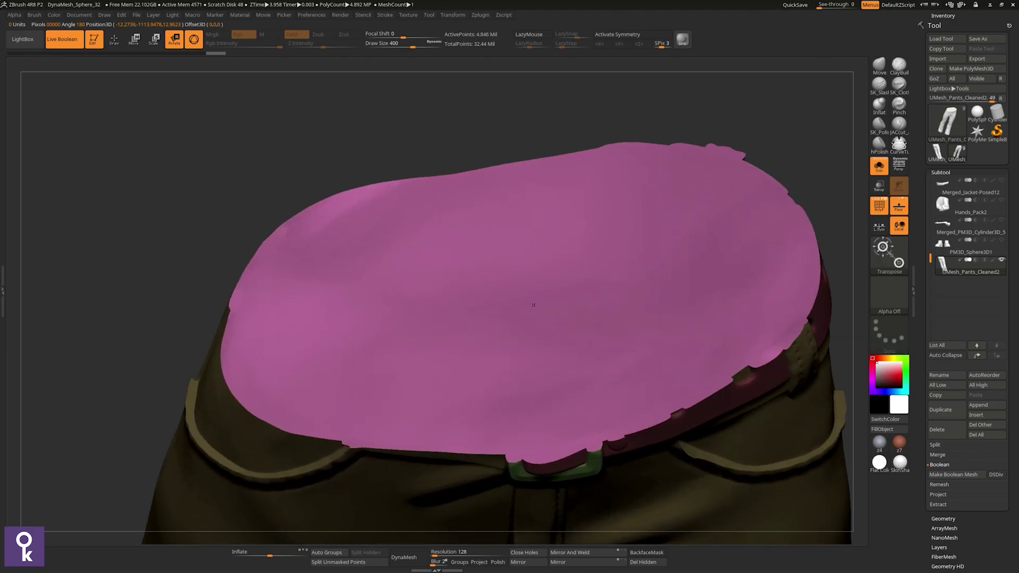
pyautogui.press('f')
pyautogui.moveTo(685, 249); pyautogui.dragTo(624, 239)
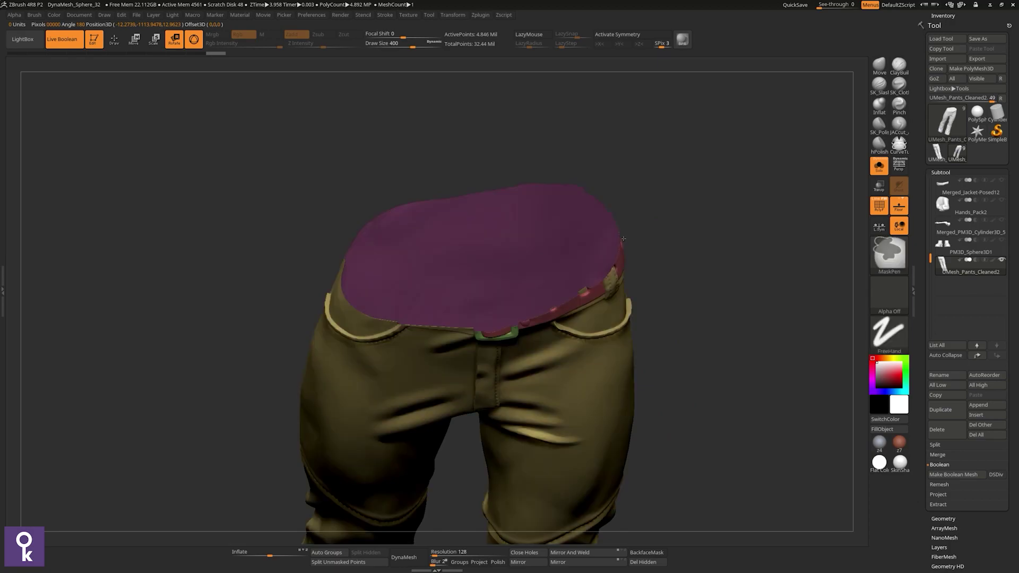
pyautogui.keyDown('ctrl'); pyautogui.keyDown('shift'); pyautogui.click(624, 239); pyautogui.keyUp('shift'); pyautogui.keyUp('ctrl')
pyautogui.keyDown('ctrl'); pyautogui.click(626, 239); pyautogui.keyUp('ctrl')
pyautogui.hotkey('ctrl', 'w')
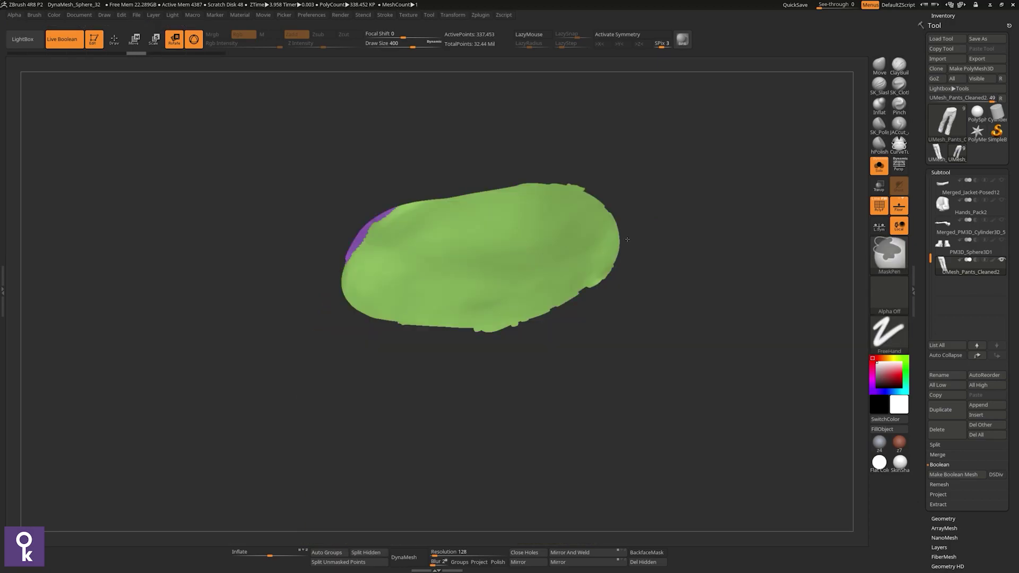
# Step: Re-isolate the waist cap so it alone stays visible, hiding the rest of the pants
pyautogui.keyDown('ctrl'); pyautogui.keyDown('shift'); pyautogui.click(706, 283); pyautogui.keyUp('shift'); pyautogui.keyUp('ctrl')
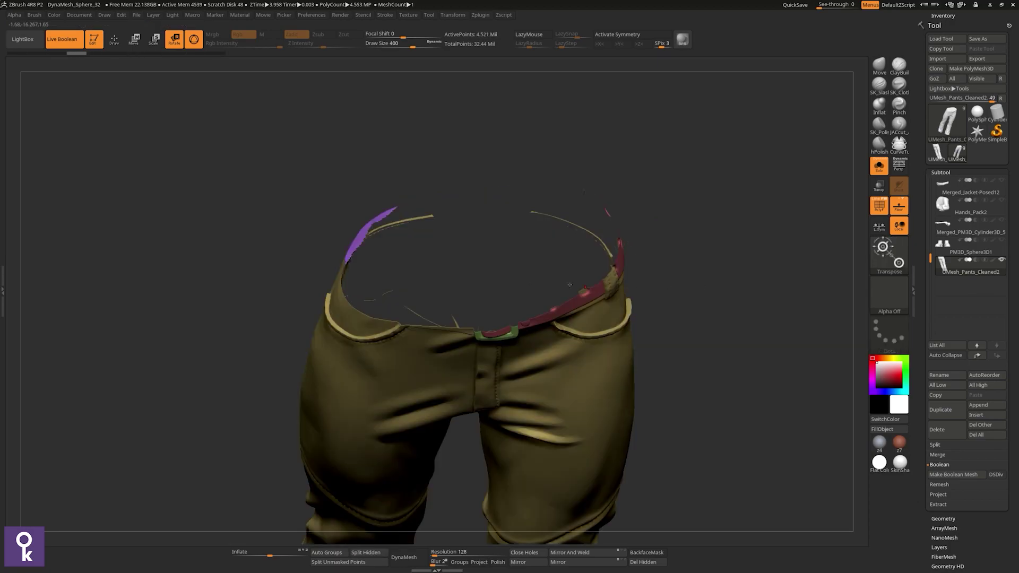
pyautogui.keyDown('ctrl'); pyautogui.keyDown('shift'); pyautogui.click(694, 264); pyautogui.keyUp('shift'); pyautogui.keyUp('ctrl')
pyautogui.keyDown('ctrl'); pyautogui.keyDown('shift'); pyautogui.click(693, 262); pyautogui.keyUp('shift'); pyautogui.keyUp('ctrl')
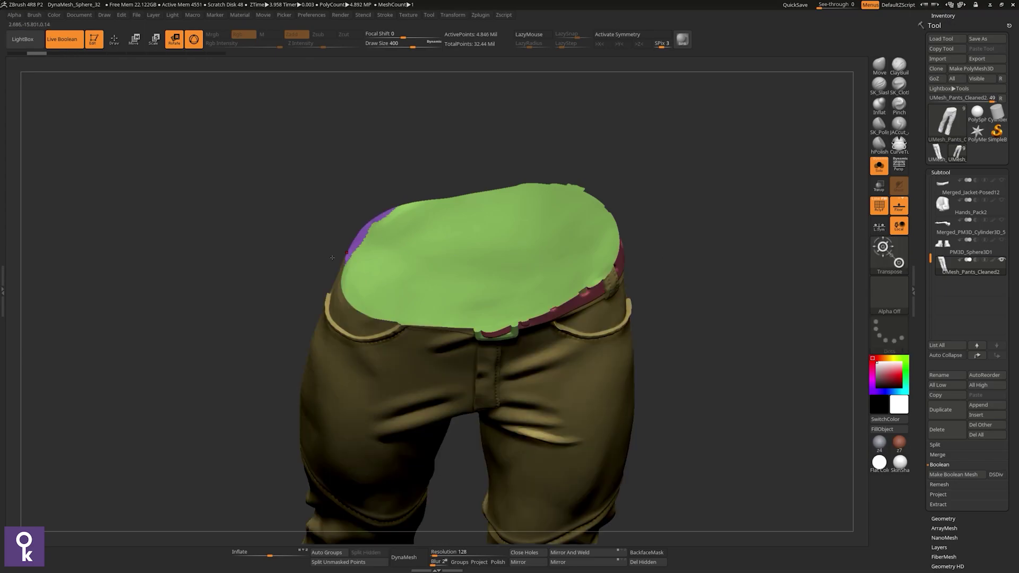
pyautogui.keyDown('ctrl'); pyautogui.keyDown('shift'); pyautogui.click(549, 260); pyautogui.keyUp('shift'); pyautogui.keyUp('ctrl')
# Step: Unhide the pants, hide the purple edge strip, then invert visibility to show only the cap
pyautogui.press('q')
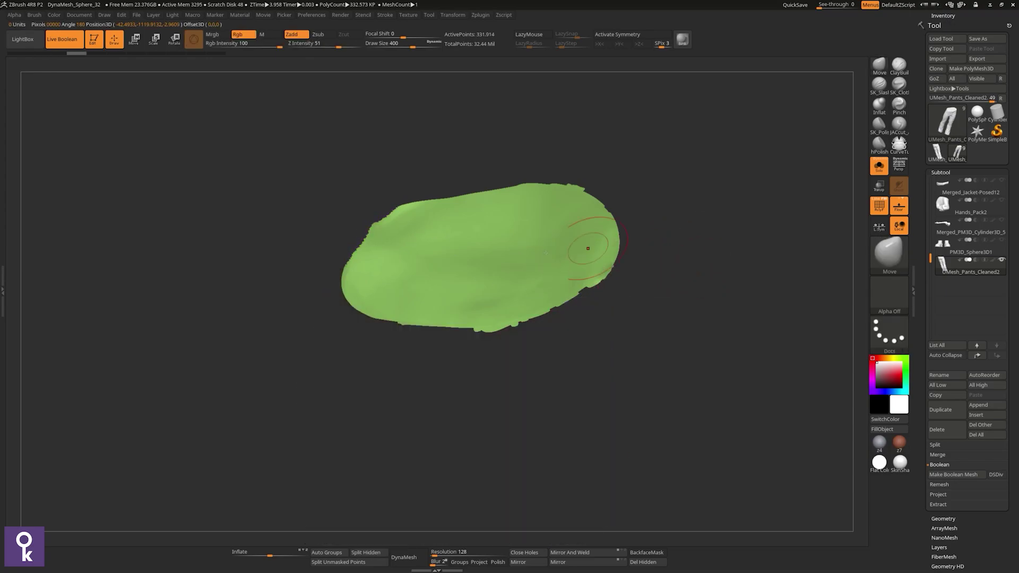
pyautogui.hotkey('ctrl', 'shift')
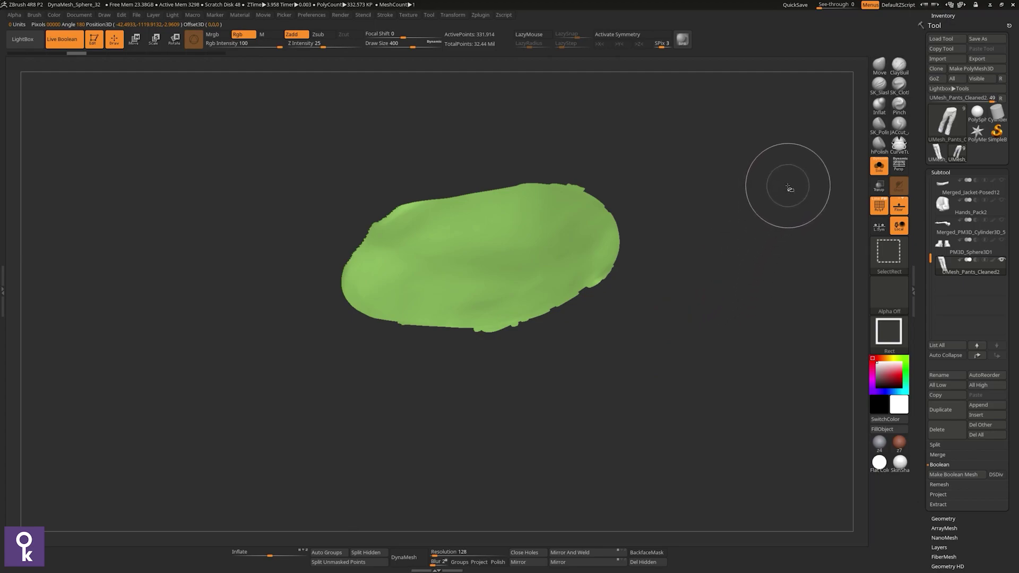
pyautogui.moveTo(794, 177)
pyautogui.keyDown('ctrl'); pyautogui.keyDown('shift'); pyautogui.mouseDown()
pyautogui.moveTo(741, 254)
pyautogui.moveTo(652, 261)
pyautogui.mouseUp(); pyautogui.keyUp('shift'); pyautogui.keyUp('ctrl')
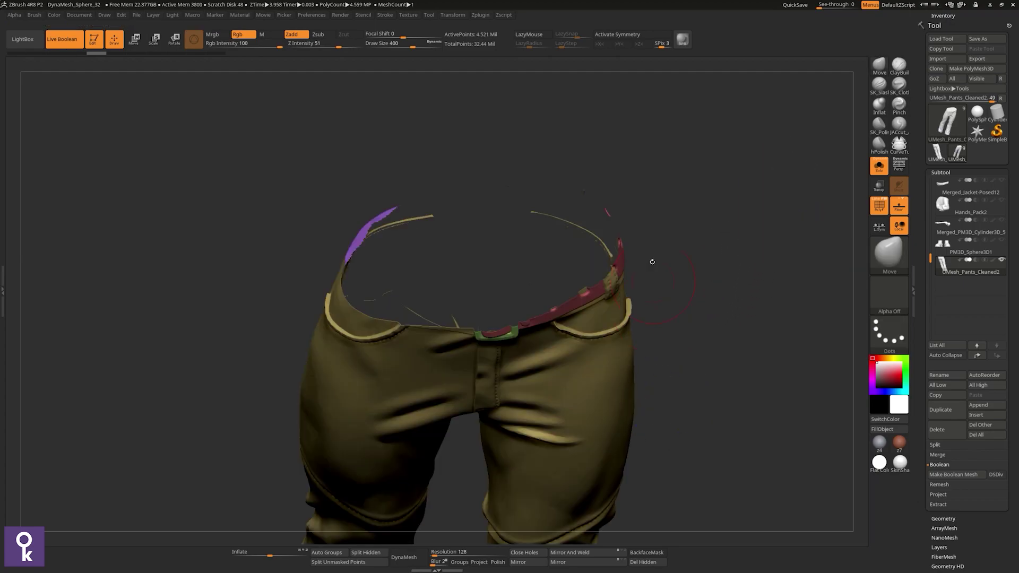
pyautogui.hotkey('ctrl', 'shift')
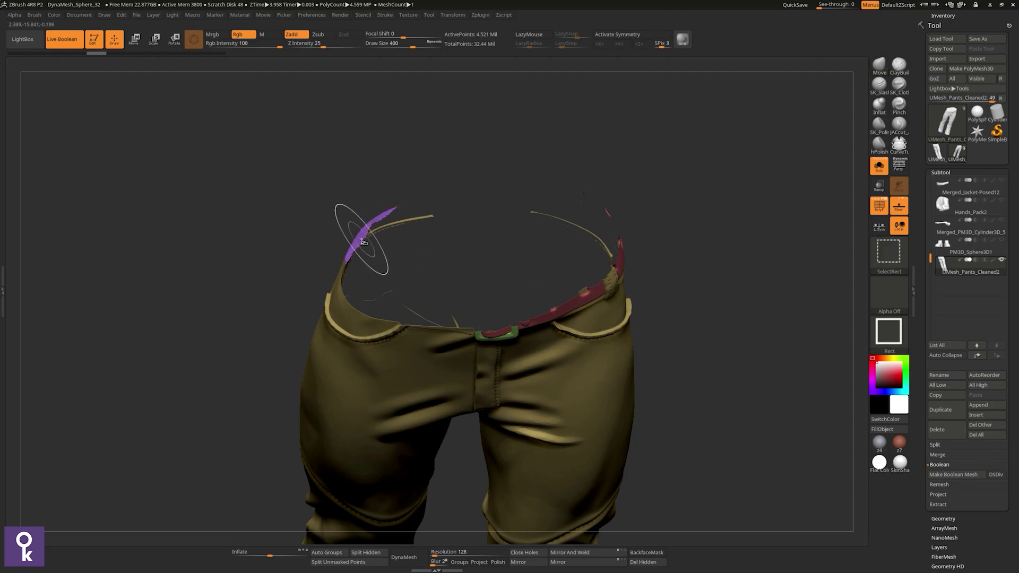
pyautogui.keyDown('ctrl'); pyautogui.keyDown('alt'); pyautogui.keyDown('shift'); pyautogui.click(362, 242); pyautogui.keyUp('shift'); pyautogui.keyUp('alt'); pyautogui.keyUp('ctrl')
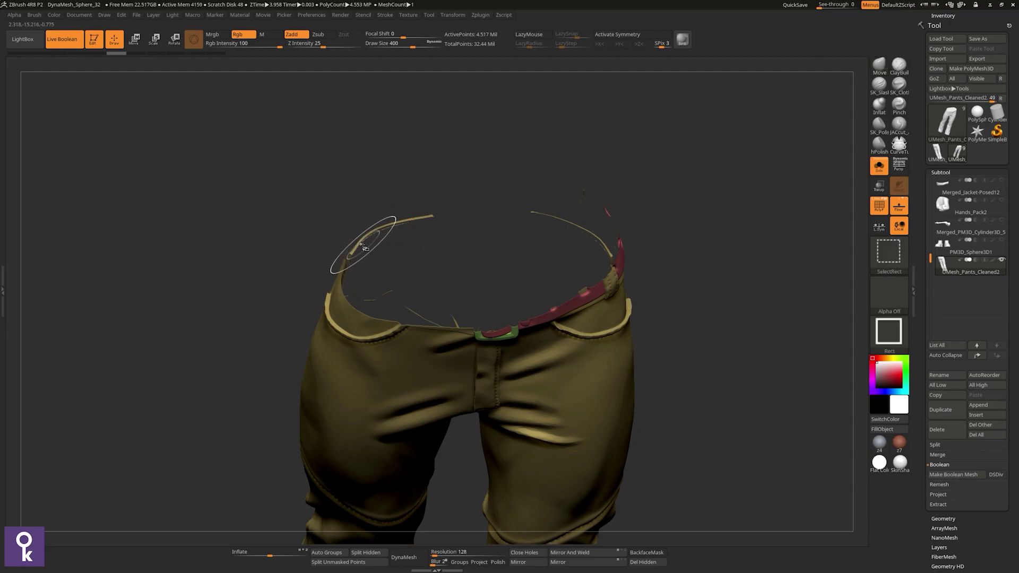
pyautogui.hotkey('ctrl', 'shift')
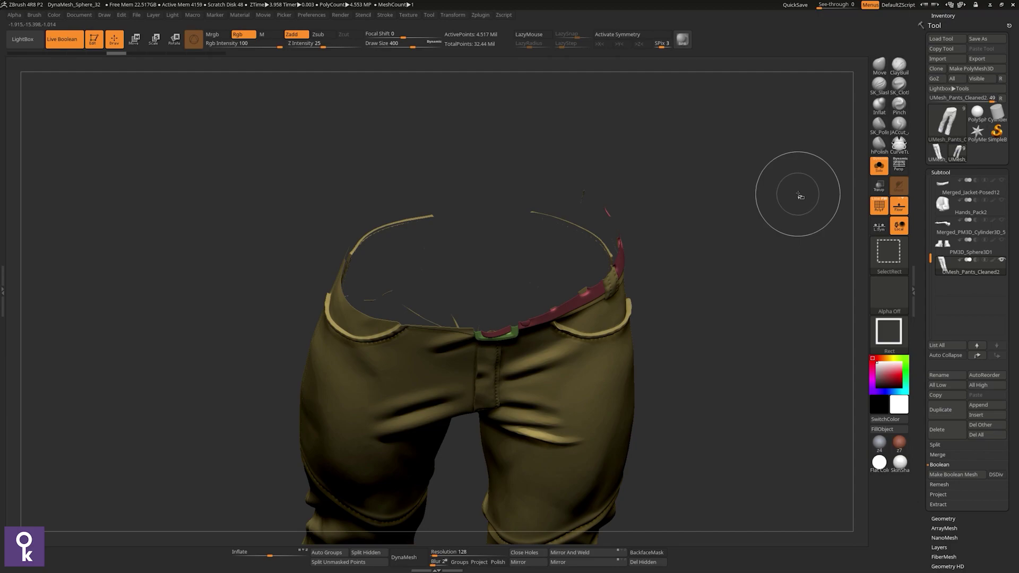
pyautogui.keyDown('ctrl'); pyautogui.keyDown('shift'); pyautogui.moveTo(817, 196); pyautogui.dragTo(687, 452); pyautogui.keyUp('shift'); pyautogui.keyUp('ctrl')
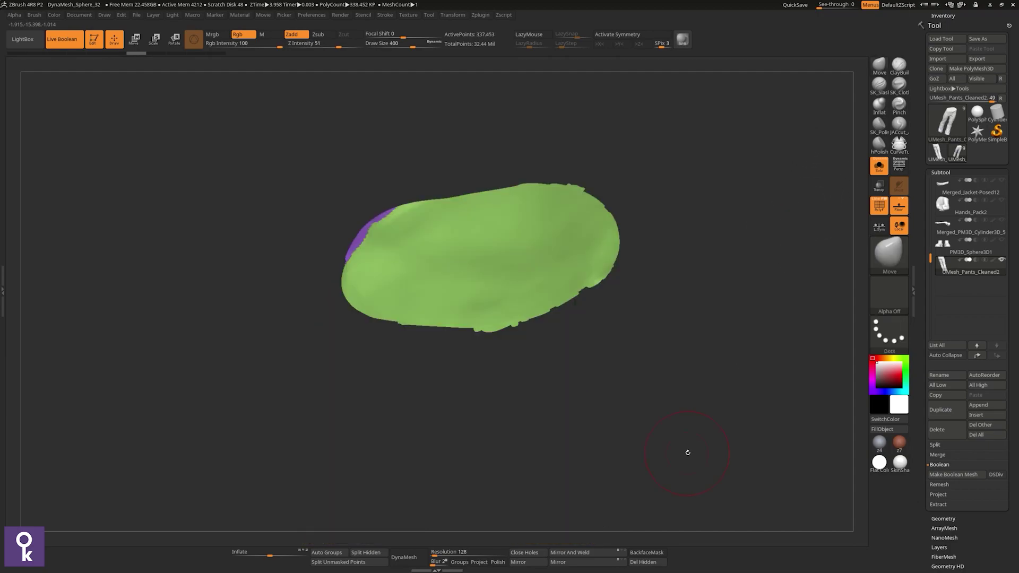
# Step: Clear the mask from the cap and merge it into a single pink polygroup
pyautogui.press('ctrl')
pyautogui.keyDown('ctrl'); pyautogui.click(643, 333); pyautogui.keyUp('ctrl')
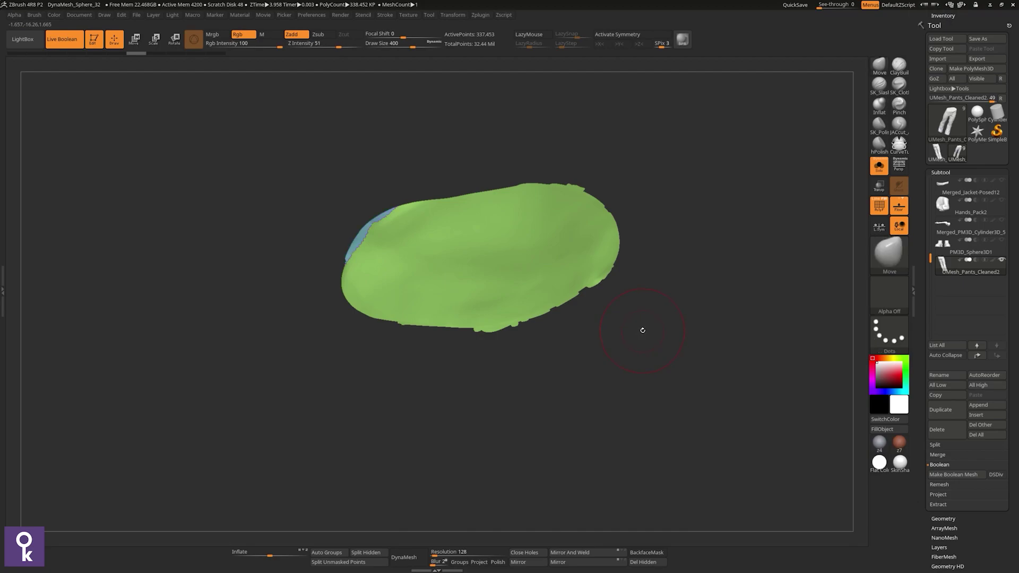
pyautogui.press('ctrl')
pyautogui.moveTo(626, 326)
pyautogui.keyDown('ctrl'); pyautogui.mouseDown(button='right')
pyautogui.moveTo(620, 423)
pyautogui.moveTo(626, 411)
pyautogui.mouseUp(button='right'); pyautogui.keyUp('ctrl')
pyautogui.hotkey('ctrl', 'w')
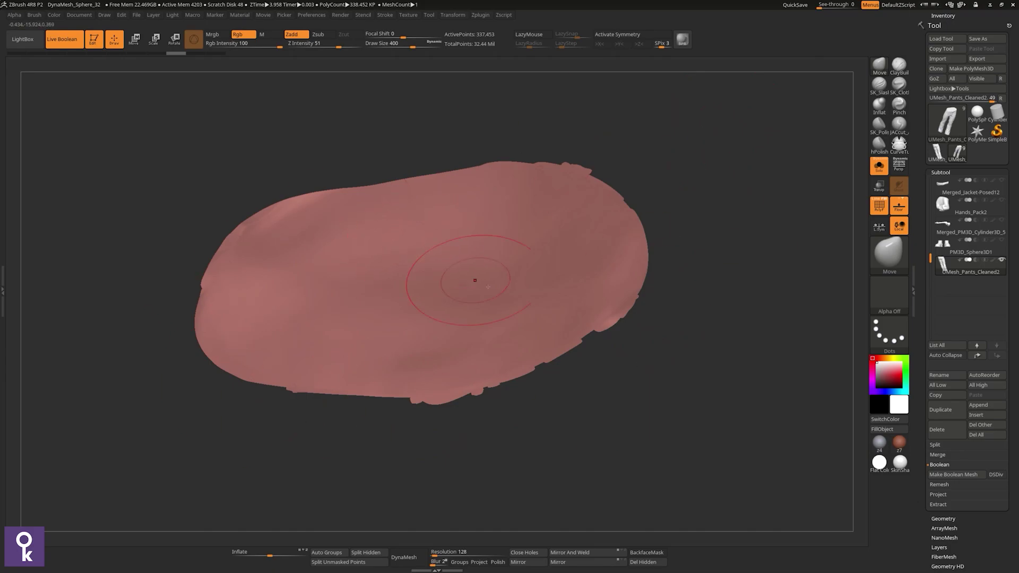
pyautogui.hotkey('ctrl', 'shift')
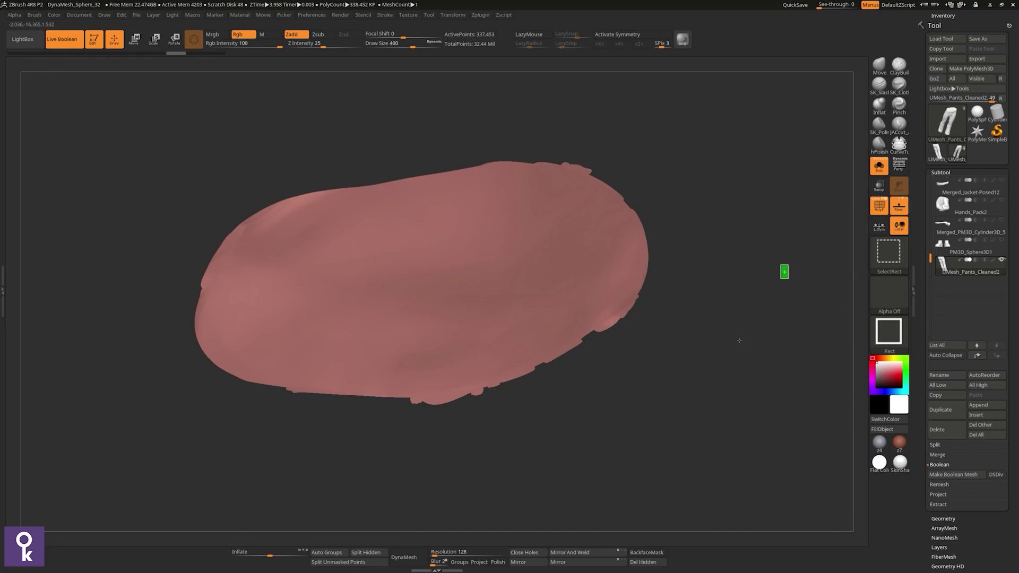
# Step: Unhide the whole pants and mask everything except the pink cap, with the Move gizmo active
pyautogui.keyDown('ctrl'); pyautogui.keyDown('shift'); pyautogui.click(785, 270); pyautogui.keyUp('shift'); pyautogui.keyUp('ctrl')
pyautogui.keyDown('ctrl'); pyautogui.keyDown('shift'); pyautogui.click(754, 332); pyautogui.keyUp('shift'); pyautogui.keyUp('ctrl')
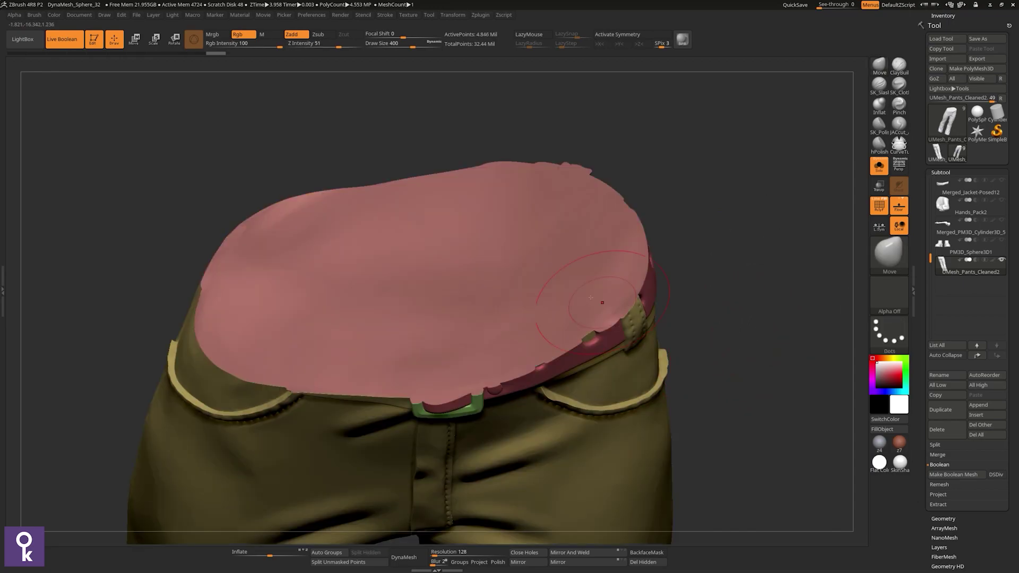
pyautogui.press('r')
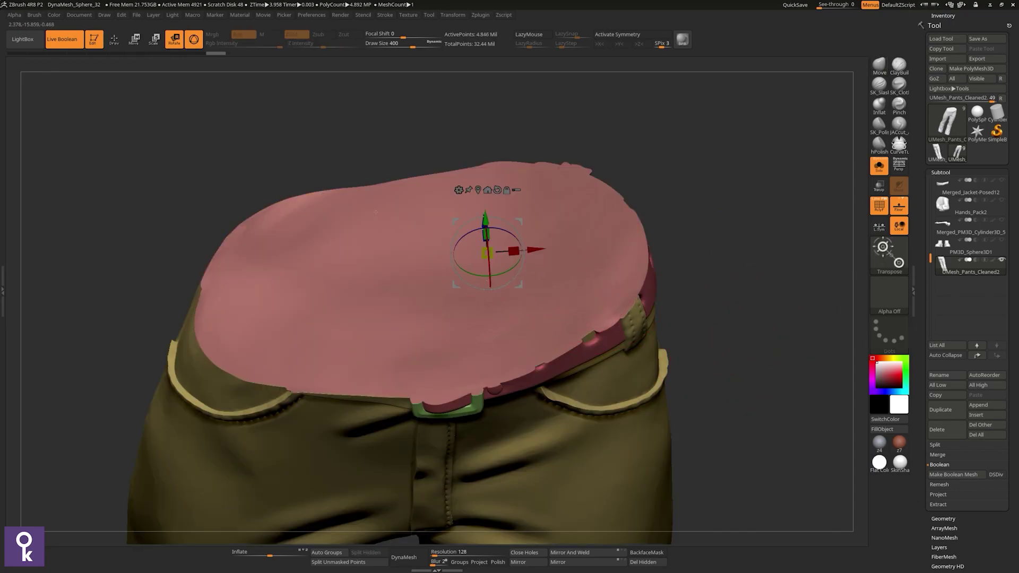
pyautogui.press('w')
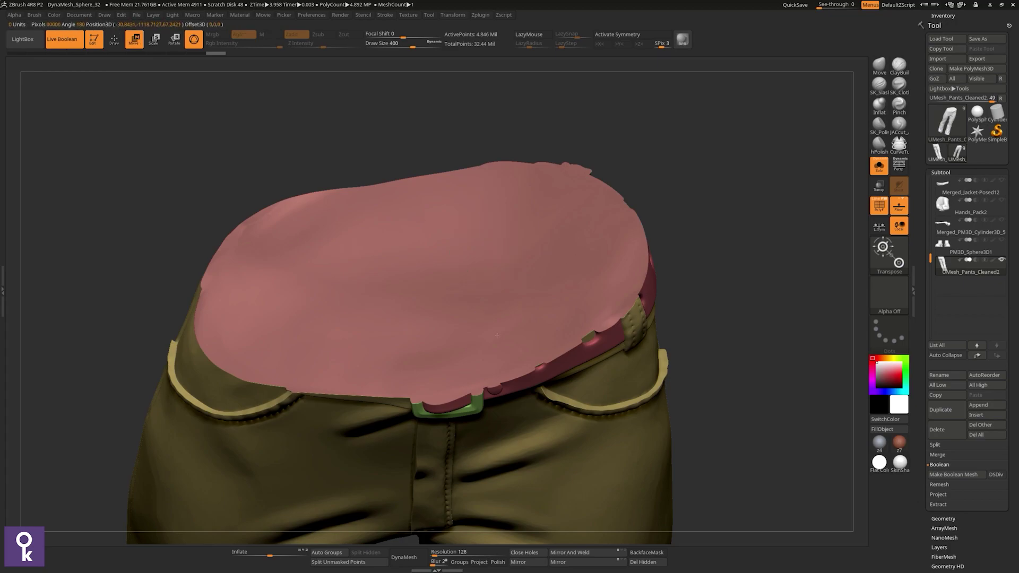
pyautogui.keyDown('ctrl'); pyautogui.click(498, 336); pyautogui.keyUp('ctrl')
pyautogui.scroll(-5, 586, 319)
pyautogui.moveTo(586, 319); pyautogui.dragTo(467, 337, button='right')
pyautogui.scroll(5, 528, 291)
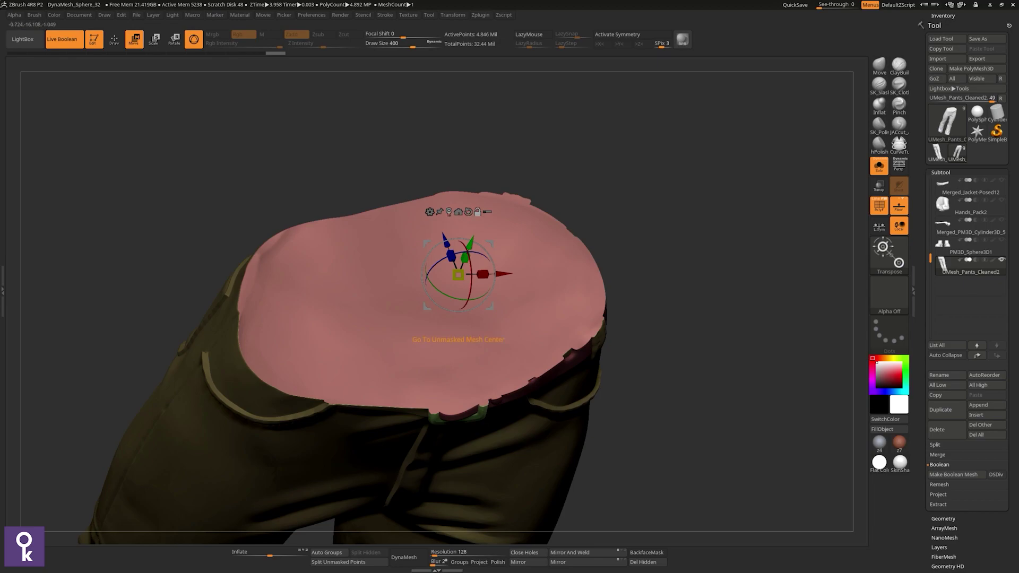
# Step: Shrink the pink cap slightly with the gizmo and raise it onto the waistband
pyautogui.click(448, 213)
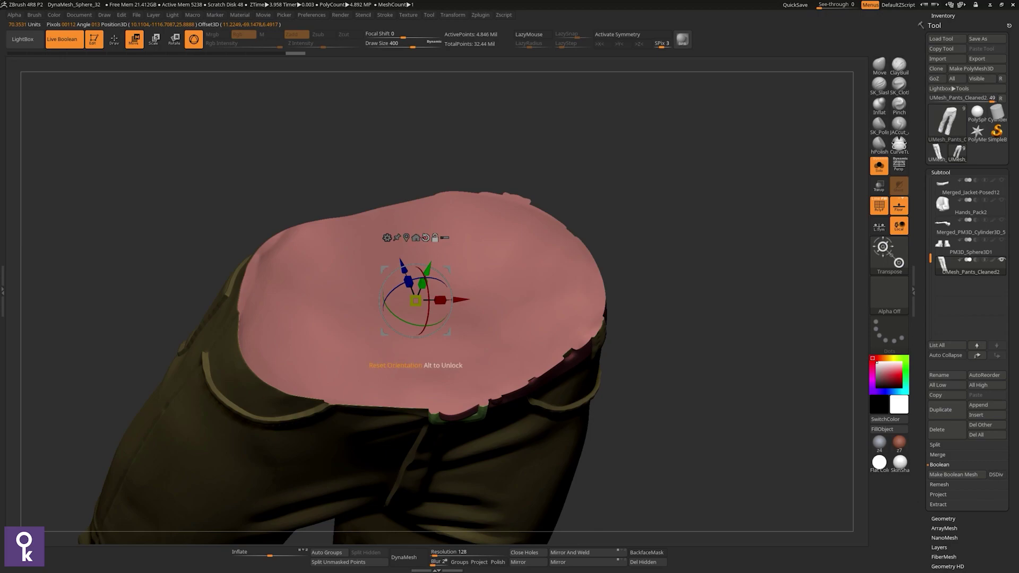
pyautogui.moveTo(427, 271); pyautogui.dragTo(458, 303, button='right')
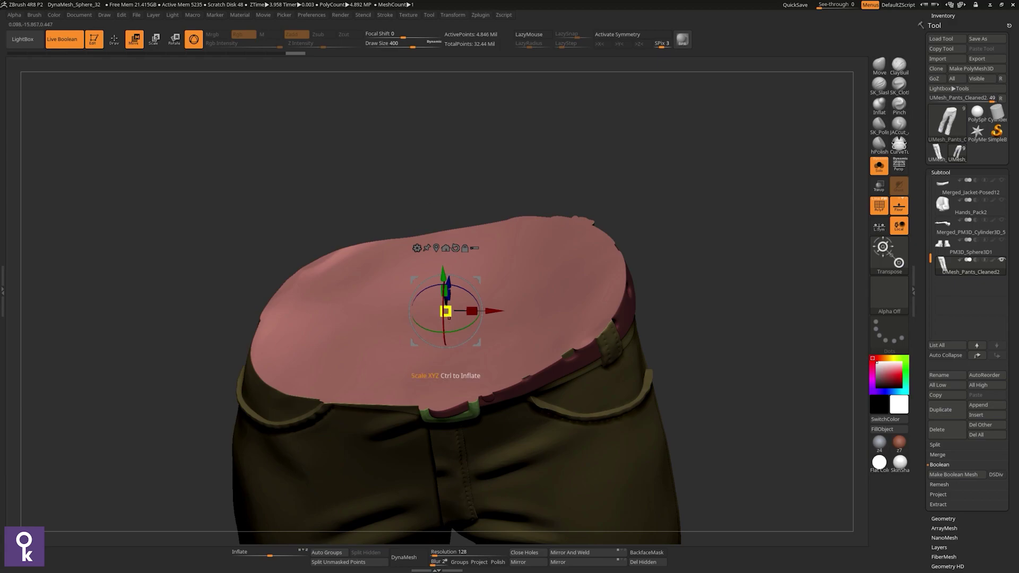
pyautogui.moveTo(446, 311); pyautogui.dragTo(441, 321)
pyautogui.moveTo(446, 282)
pyautogui.mouseDown()
pyautogui.moveTo(441, 267)
pyautogui.moveTo(471, 276)
pyautogui.moveTo(452, 317)
pyautogui.moveTo(484, 318)
pyautogui.moveTo(526, 294)
pyautogui.mouseUp()
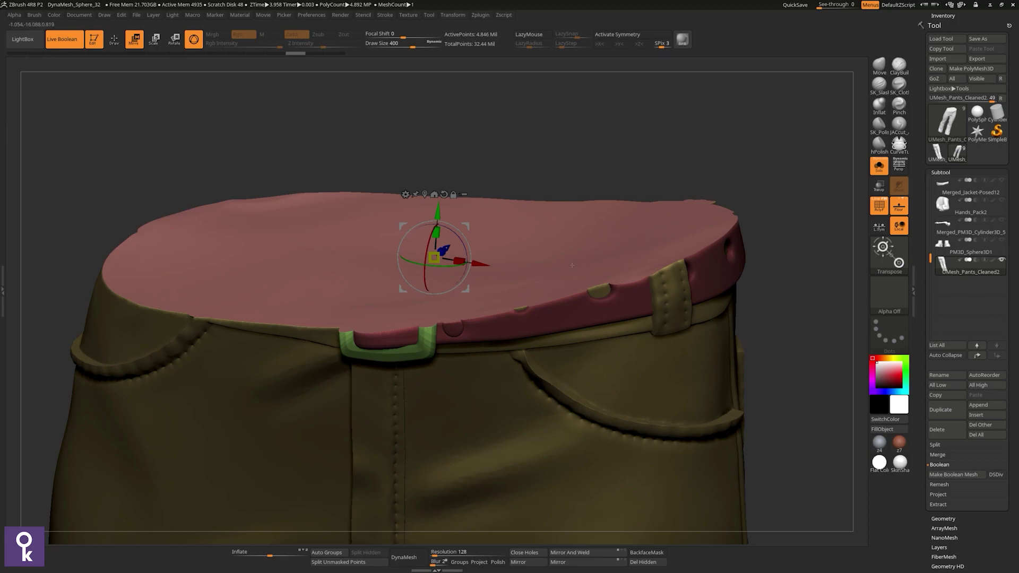
# Step: Sharpen the mask edge around the pink cap with Masking > SharpenMask
pyautogui.click(939, 171)
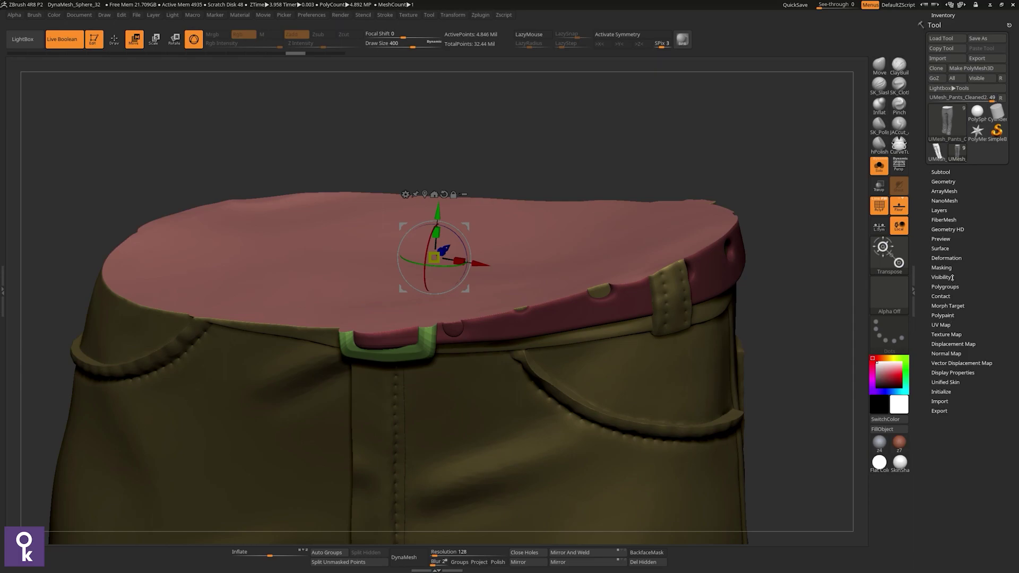
pyautogui.click(941, 267)
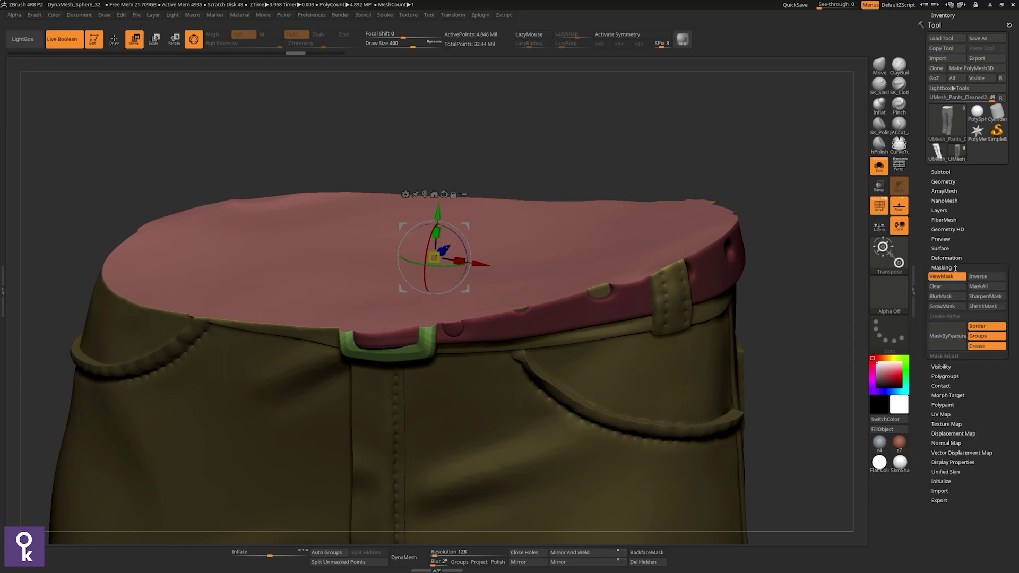
pyautogui.click(988, 297)
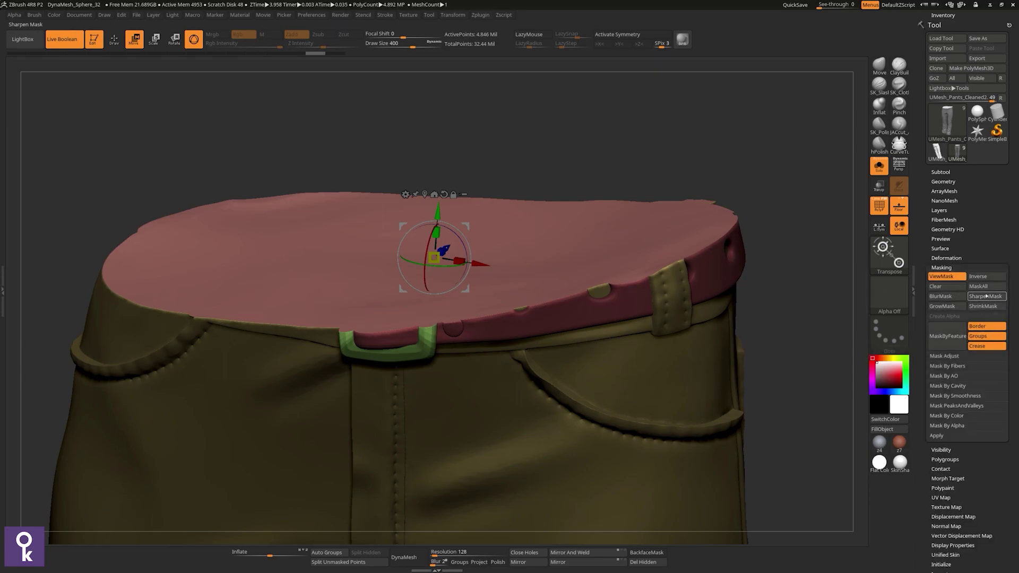
pyautogui.hotkey('ctrl', 'h')
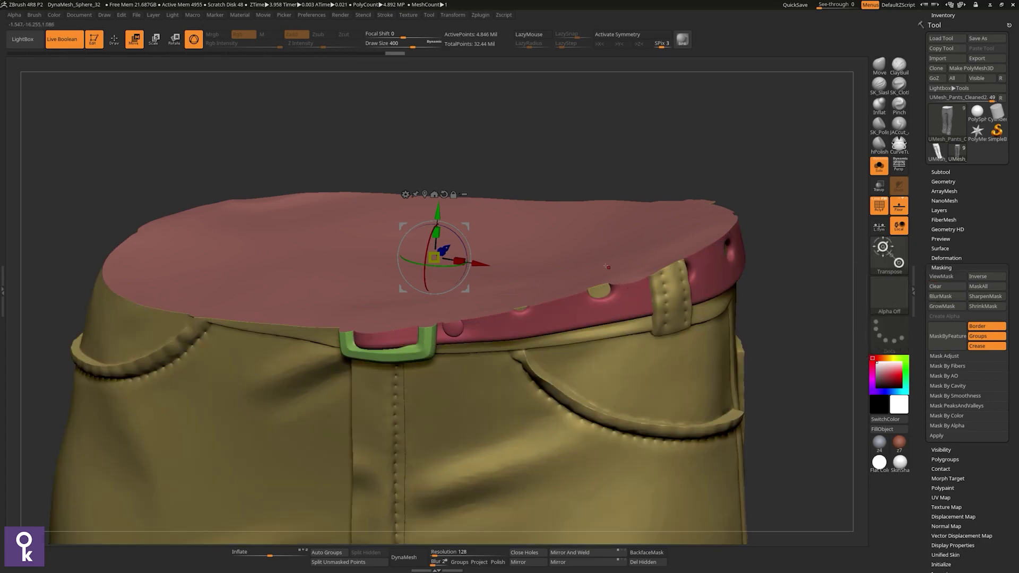
pyautogui.hotkey('ctrl', 'h')
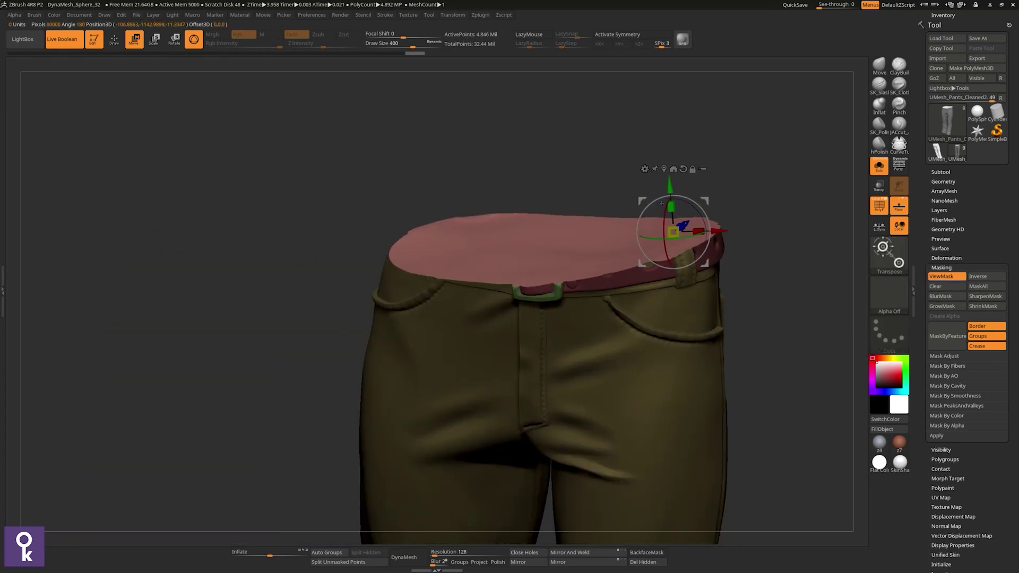
# Step: Squash and scale the masked cap to fit the waistband, then turn off polygroup colours
pyautogui.press('q')
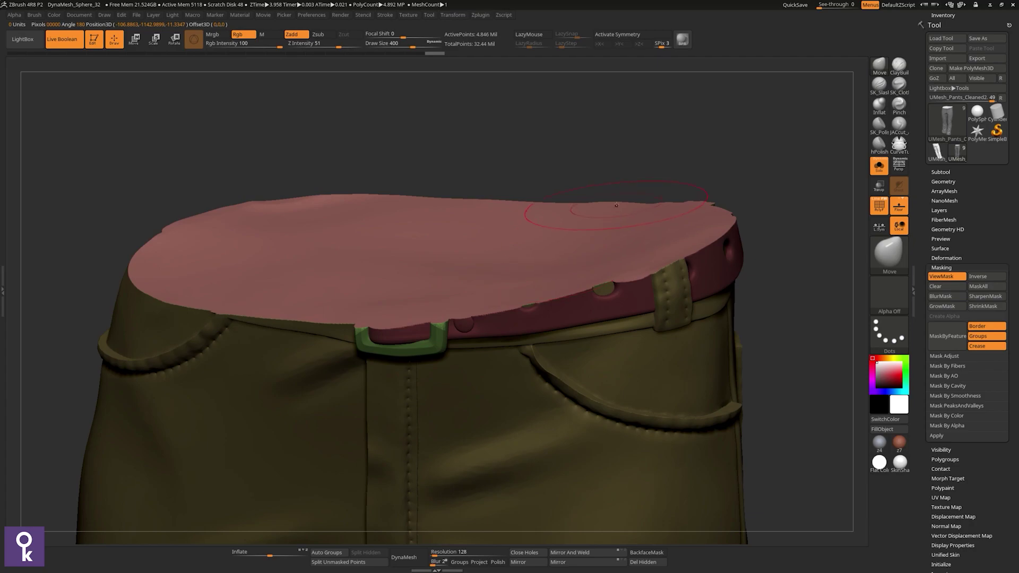
pyautogui.press('r')
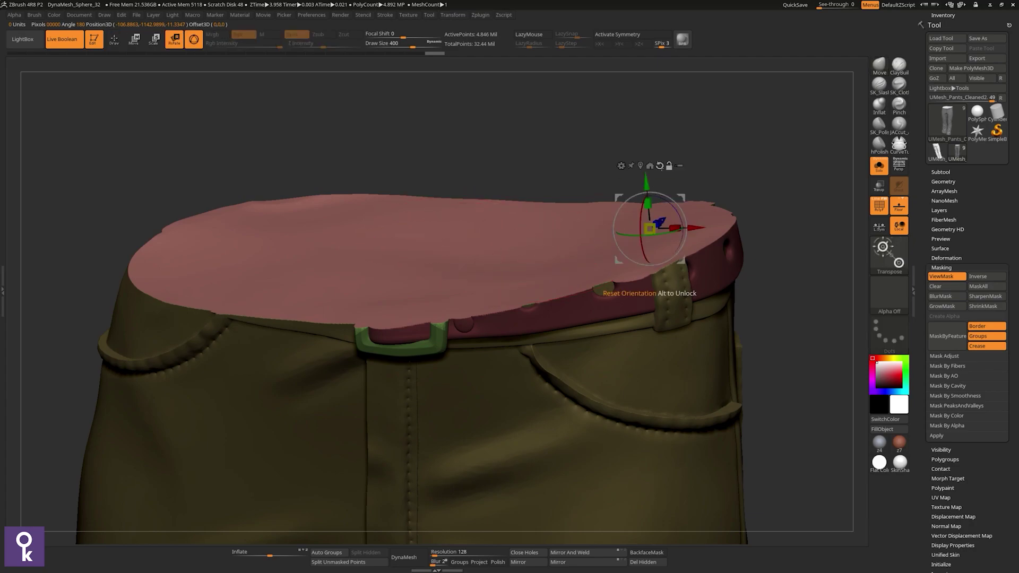
pyautogui.click(448, 248)
pyautogui.moveTo(451, 245); pyautogui.dragTo(441, 258)
pyautogui.moveTo(371, 181); pyautogui.dragTo(298, 186)
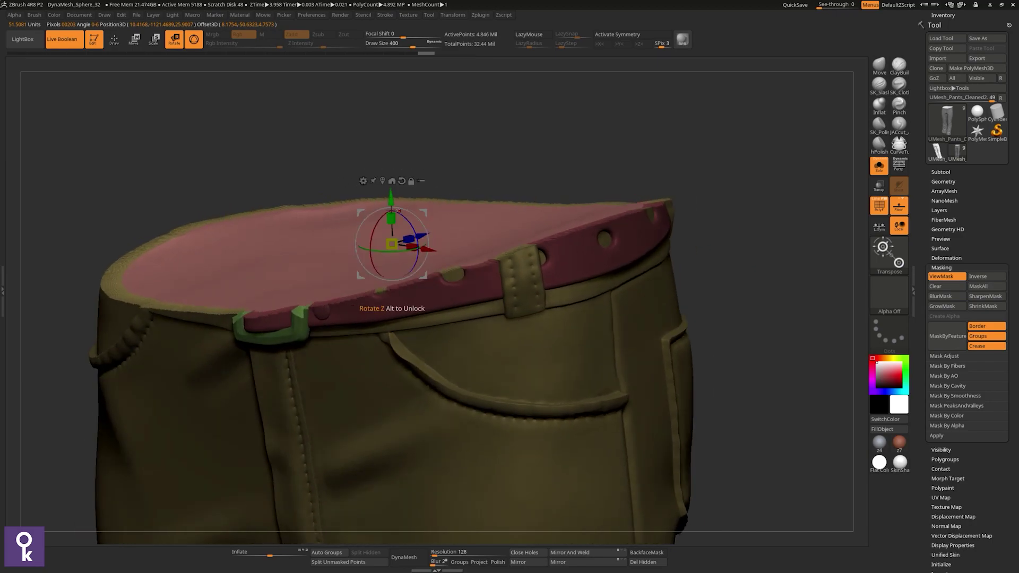
pyautogui.moveTo(393, 306); pyautogui.dragTo(391, 294)
pyautogui.click(880, 208)
# Step: Zoom in on the waist, reduce the brush size and select the hPolish brush
pyautogui.moveTo(610, 318)
pyautogui.mouseDown()
pyautogui.moveTo(553, 312)
pyautogui.moveTo(584, 286)
pyautogui.mouseUp()
pyautogui.press('q')
pyautogui.moveTo(653, 265); pyautogui.dragTo(626, 266)
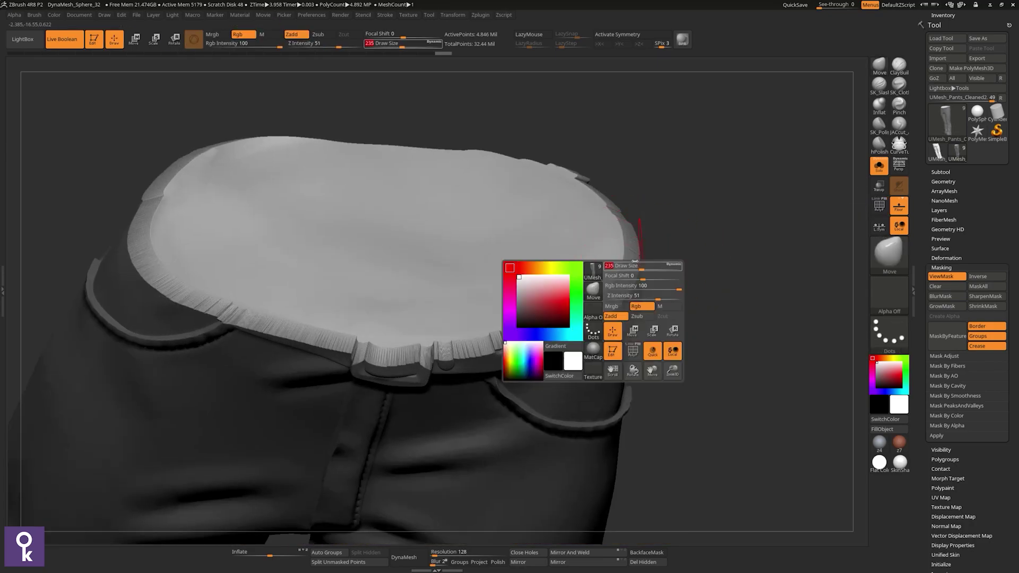
pyautogui.moveTo(770, 239); pyautogui.dragTo(796, 186)
pyautogui.click(879, 143)
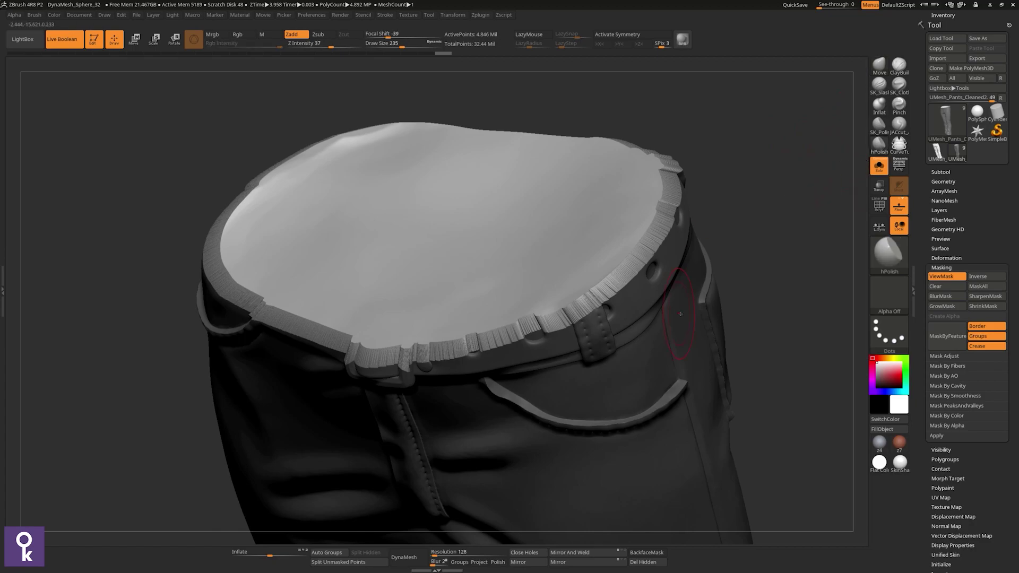
pyautogui.press('b')
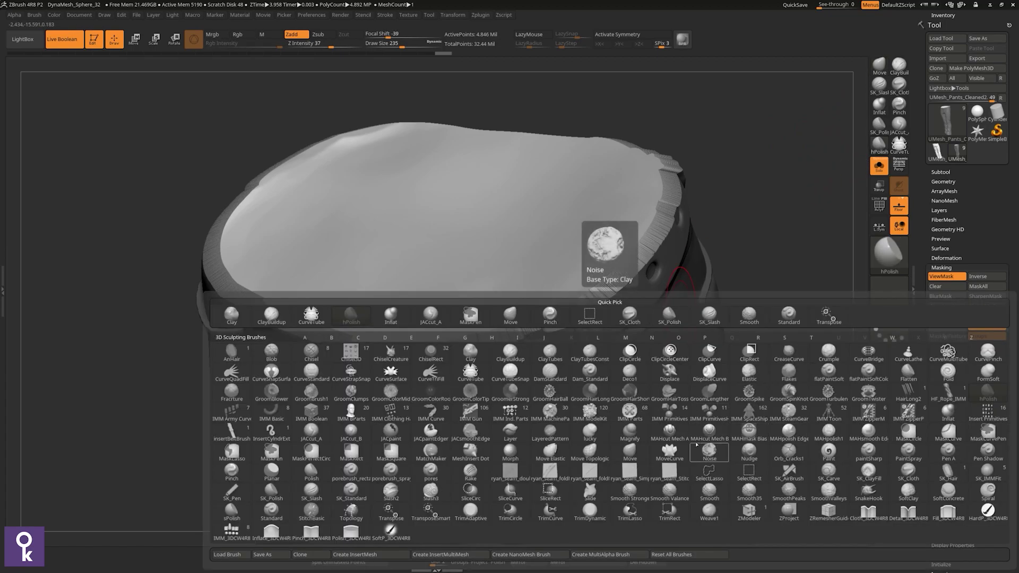
pyautogui.press('h')
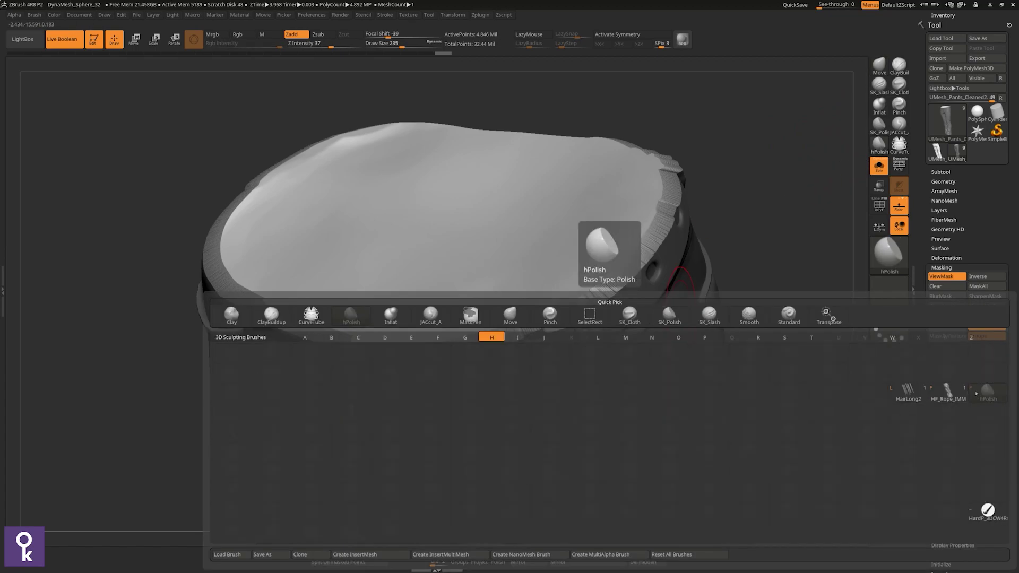
pyautogui.click(987, 392)
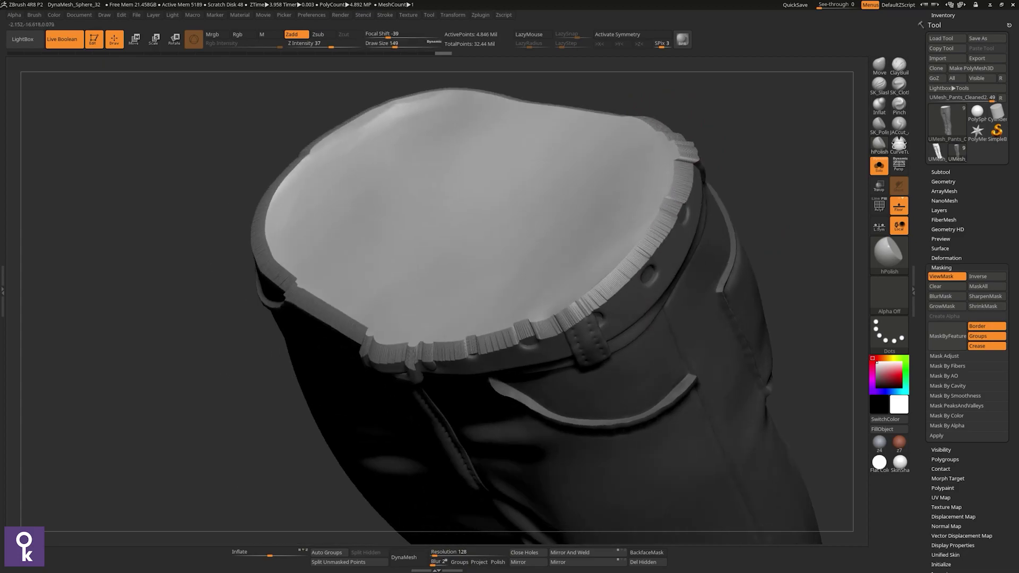
# Step: Smooth the jagged waistband rim along its left, right and upper sections
pyautogui.moveTo(660, 266)
pyautogui.keyDown('alt'); pyautogui.mouseDown()
pyautogui.moveTo(659, 228)
pyautogui.moveTo(645, 277)
pyautogui.moveTo(499, 396)
pyautogui.moveTo(443, 425)
pyautogui.mouseUp(); pyautogui.keyUp('alt')
pyautogui.moveTo(11, 404); pyautogui.dragTo(160, 297)
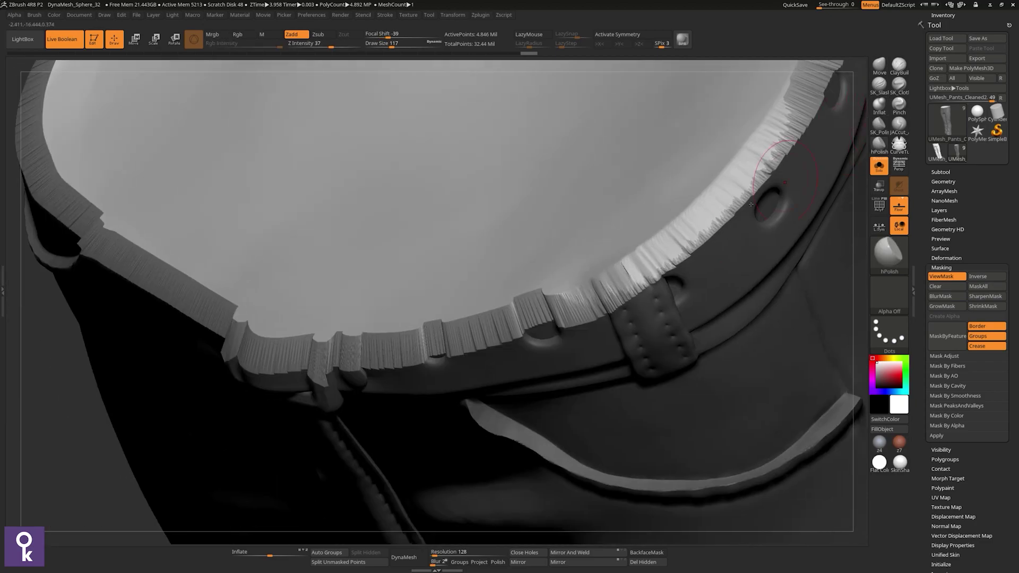
pyautogui.moveTo(587, 292)
pyautogui.keyDown('shift'); pyautogui.mouseDown()
pyautogui.moveTo(439, 354)
pyautogui.moveTo(459, 339)
pyautogui.moveTo(433, 351)
pyautogui.moveTo(457, 325)
pyautogui.moveTo(345, 347)
pyautogui.mouseUp(); pyautogui.keyUp('shift')
pyautogui.moveTo(266, 361)
pyautogui.mouseDown()
pyautogui.moveTo(318, 340)
pyautogui.moveTo(462, 361)
pyautogui.mouseUp()
pyautogui.moveTo(462, 361)
pyautogui.keyDown('shift'); pyautogui.mouseDown()
pyautogui.moveTo(387, 317)
pyautogui.moveTo(295, 239)
pyautogui.mouseUp(); pyautogui.keyUp('shift')
pyautogui.moveTo(396, 332)
pyautogui.mouseDown()
pyautogui.moveTo(303, 261)
pyautogui.moveTo(250, 287)
pyautogui.moveTo(236, 231)
pyautogui.mouseUp()
pyautogui.moveTo(326, 379)
pyautogui.mouseDown(button='right')
pyautogui.moveTo(621, 239)
pyautogui.moveTo(458, 306)
pyautogui.mouseUp(button='right')
pyautogui.moveTo(502, 287)
pyautogui.keyDown('shift'); pyautogui.mouseDown()
pyautogui.moveTo(496, 207)
pyautogui.moveTo(456, 114)
pyautogui.mouseUp(); pyautogui.keyUp('shift')
pyautogui.moveTo(456, 114); pyautogui.dragTo(489, 284, button='right')
pyautogui.moveTo(489, 285)
pyautogui.keyDown('shift'); pyautogui.mouseDown()
pyautogui.moveTo(289, 128)
pyautogui.moveTo(325, 234)
pyautogui.mouseUp(); pyautogui.keyUp('shift')
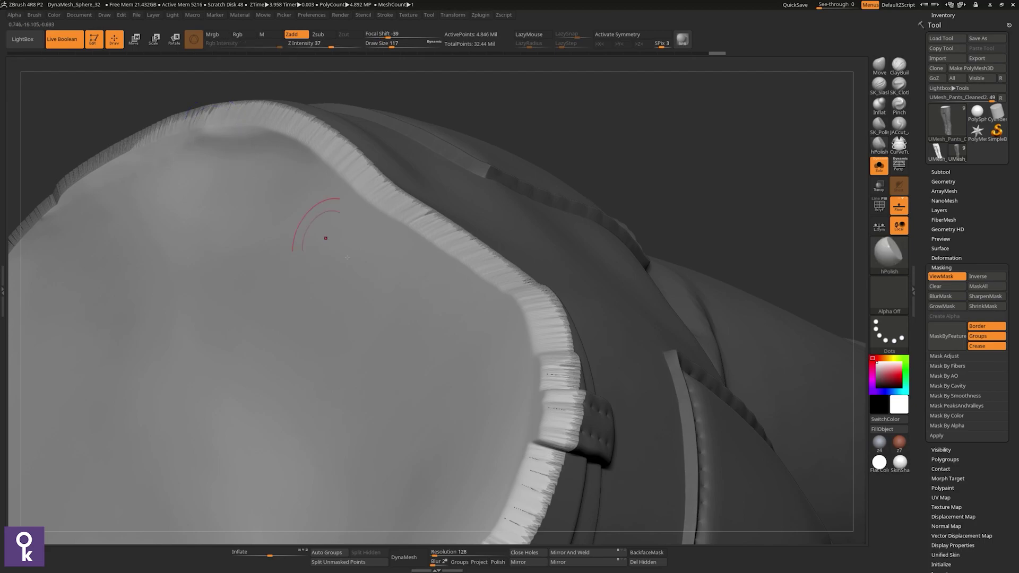
pyautogui.moveTo(326, 234)
pyautogui.mouseDown(button='right')
pyautogui.moveTo(444, 291)
pyautogui.moveTo(470, 225)
pyautogui.moveTo(493, 254)
pyautogui.moveTo(484, 291)
pyautogui.mouseUp(button='right')
# Step: Continue smoothing the bristly rim beside the strap and around the pocket side
pyautogui.moveTo(435, 180); pyautogui.dragTo(453, 236)
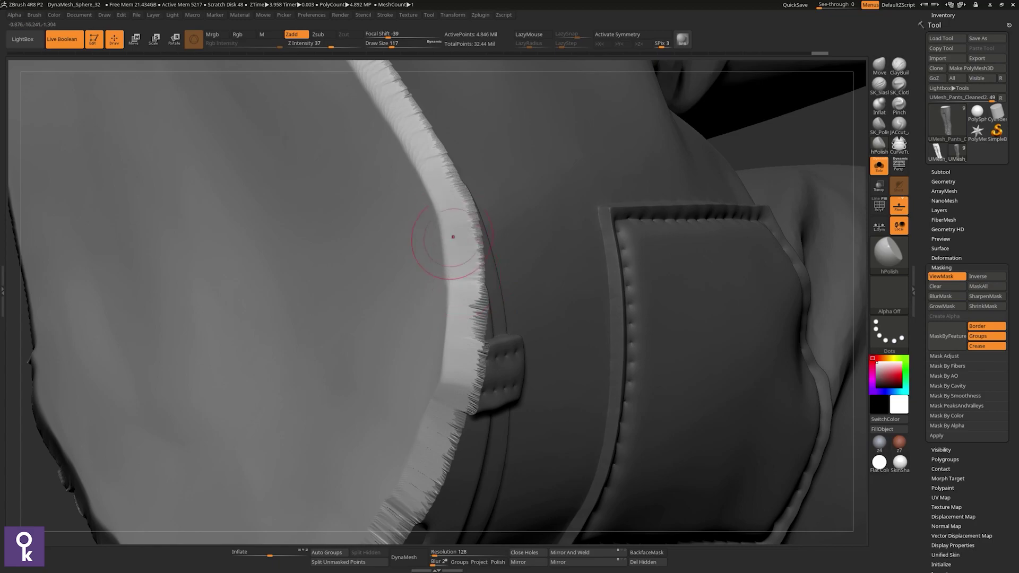
pyautogui.moveTo(453, 237); pyautogui.dragTo(474, 253, button='right')
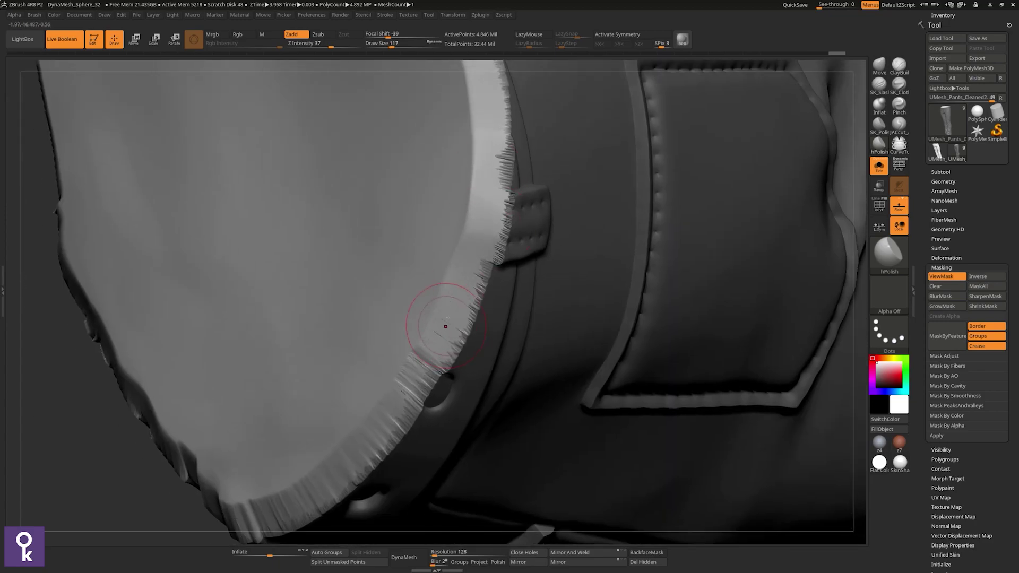
pyautogui.moveTo(470, 303)
pyautogui.keyDown('shift'); pyautogui.mouseDown()
pyautogui.moveTo(456, 329)
pyautogui.moveTo(410, 364)
pyautogui.mouseUp(); pyautogui.keyUp('shift')
pyautogui.moveTo(350, 454); pyautogui.dragTo(451, 336, button='right')
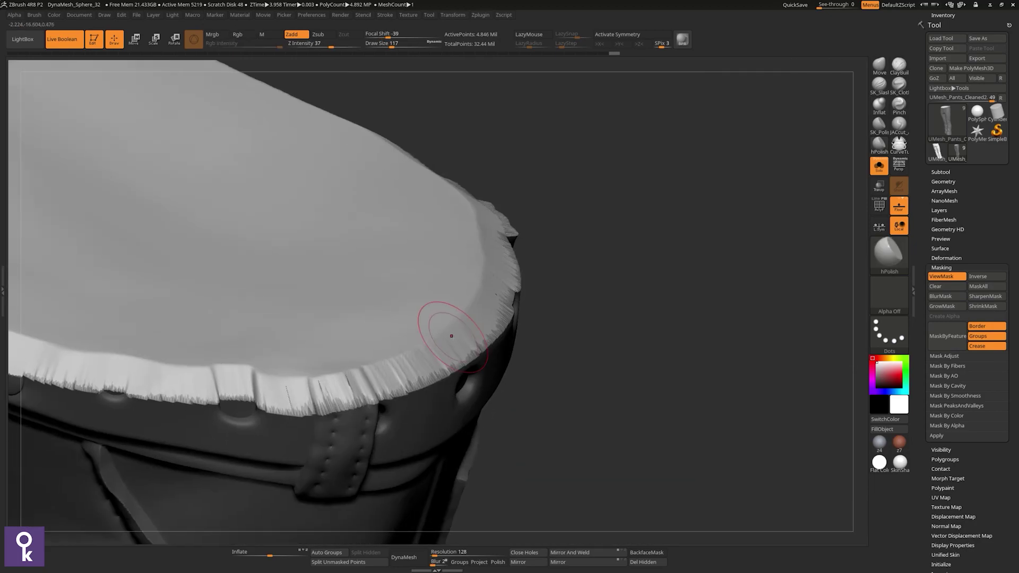
pyautogui.moveTo(403, 372); pyautogui.dragTo(482, 358, button='right')
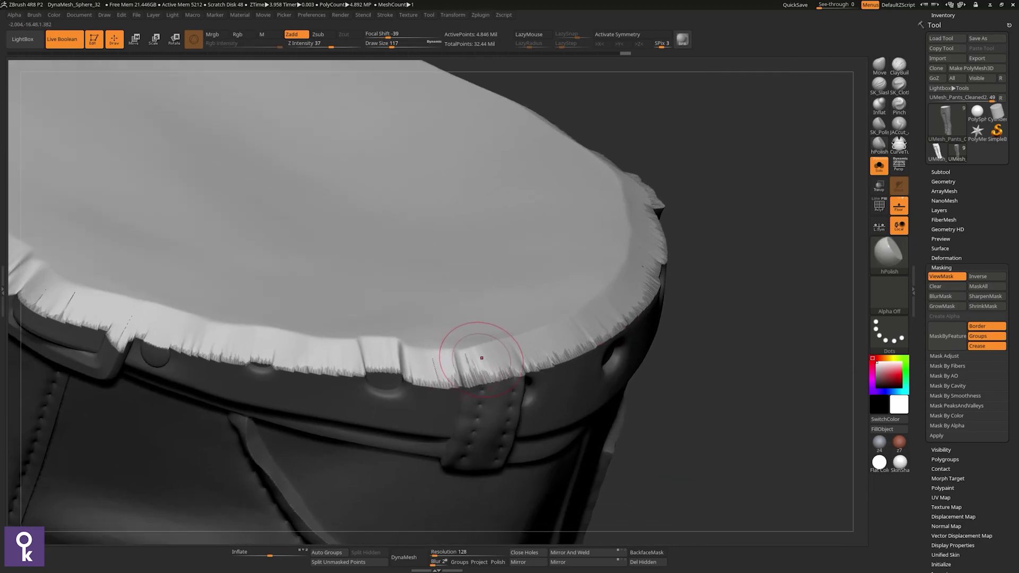
pyautogui.moveTo(382, 350); pyautogui.dragTo(391, 345, button='right')
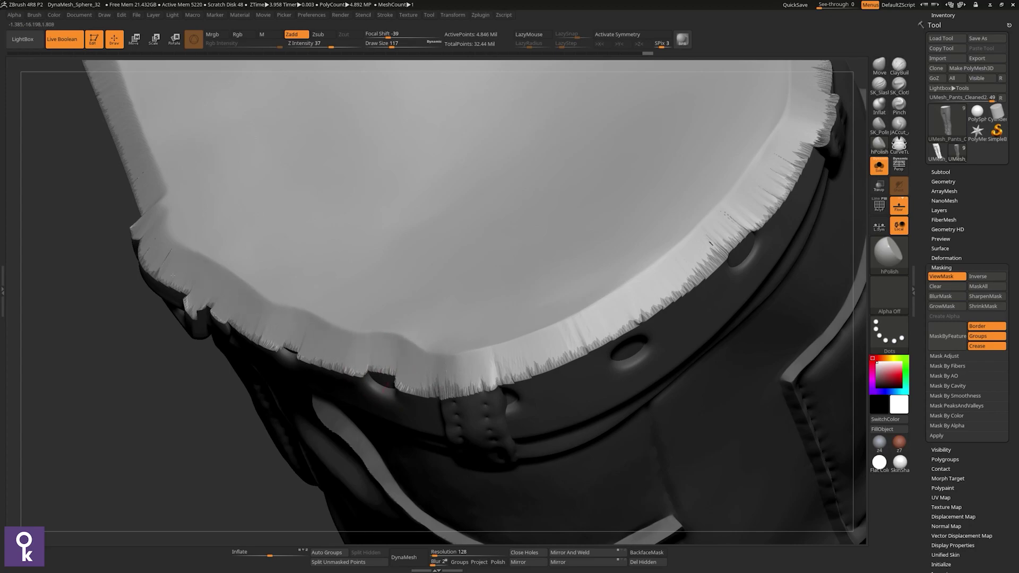
pyautogui.moveTo(172, 275)
pyautogui.mouseDown(button='right')
pyautogui.moveTo(356, 352)
pyautogui.moveTo(333, 374)
pyautogui.mouseUp(button='right')
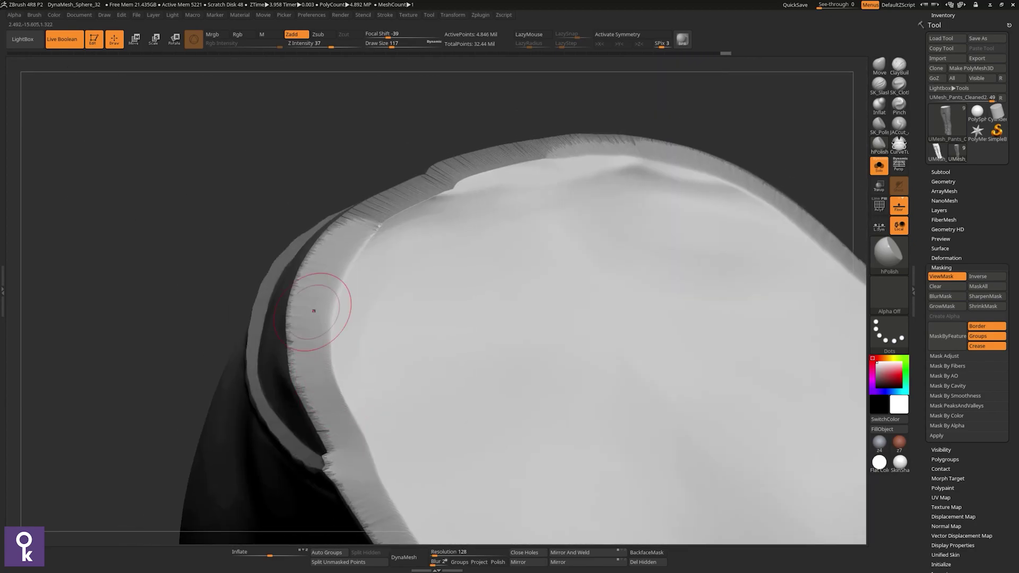
pyautogui.moveTo(324, 260); pyautogui.dragTo(364, 274, button='right')
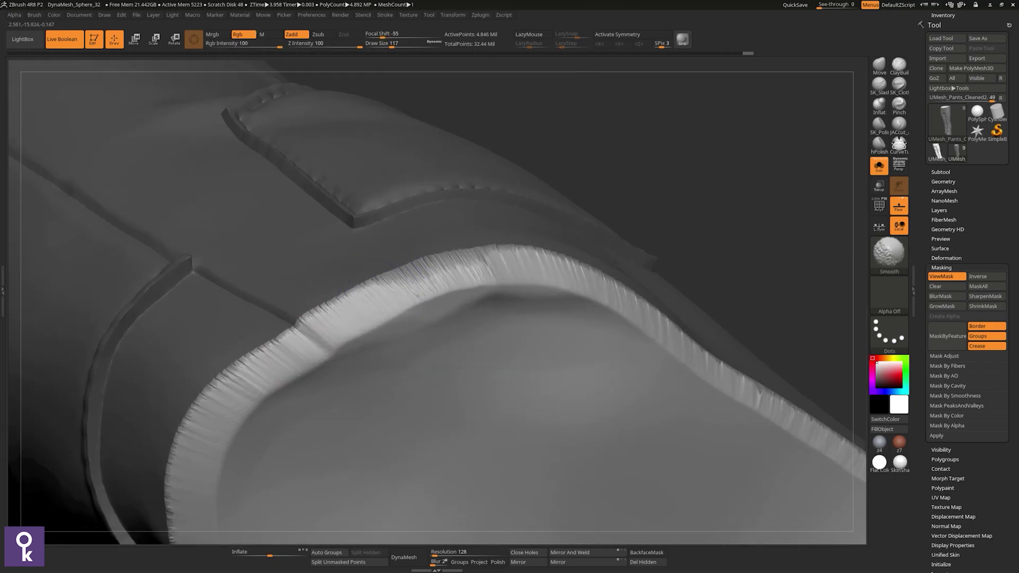
pyautogui.moveTo(467, 261)
pyautogui.keyDown('shift'); pyautogui.mouseDown()
pyautogui.moveTo(414, 266)
pyautogui.moveTo(505, 260)
pyautogui.mouseUp(); pyautogui.keyUp('shift')
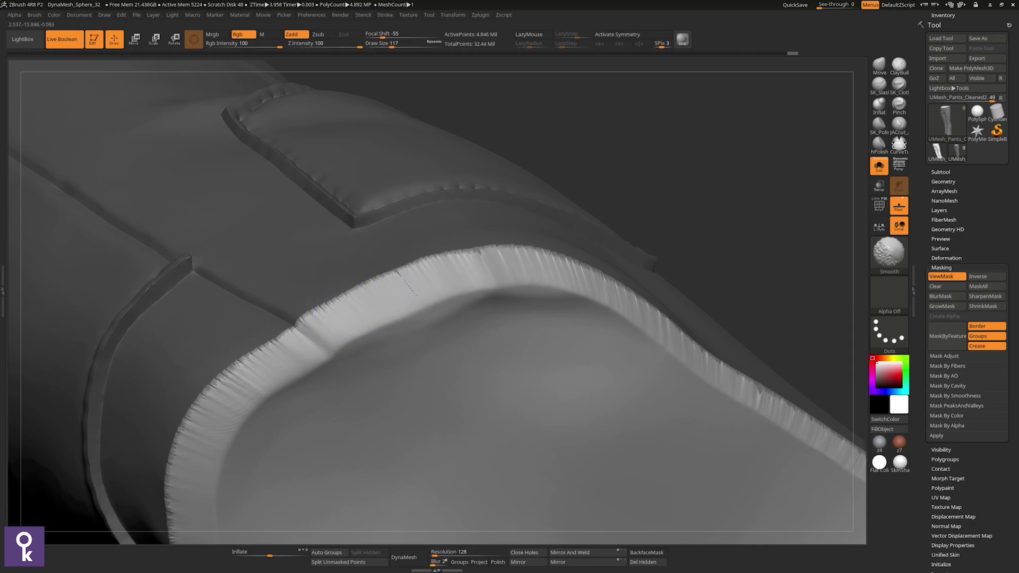
pyautogui.moveTo(432, 285)
pyautogui.mouseDown(button='right')
pyautogui.moveTo(330, 319)
pyautogui.moveTo(420, 272)
pyautogui.moveTo(477, 276)
pyautogui.moveTo(543, 261)
pyautogui.moveTo(432, 364)
pyautogui.moveTo(435, 409)
pyautogui.mouseUp(button='right')
# Step: Turn off the mask display, drop the brush size to 65, and orbit to a side view
pyautogui.press('shift')
pyautogui.hotkey('ctrl', 'h')
pyautogui.press('shift')
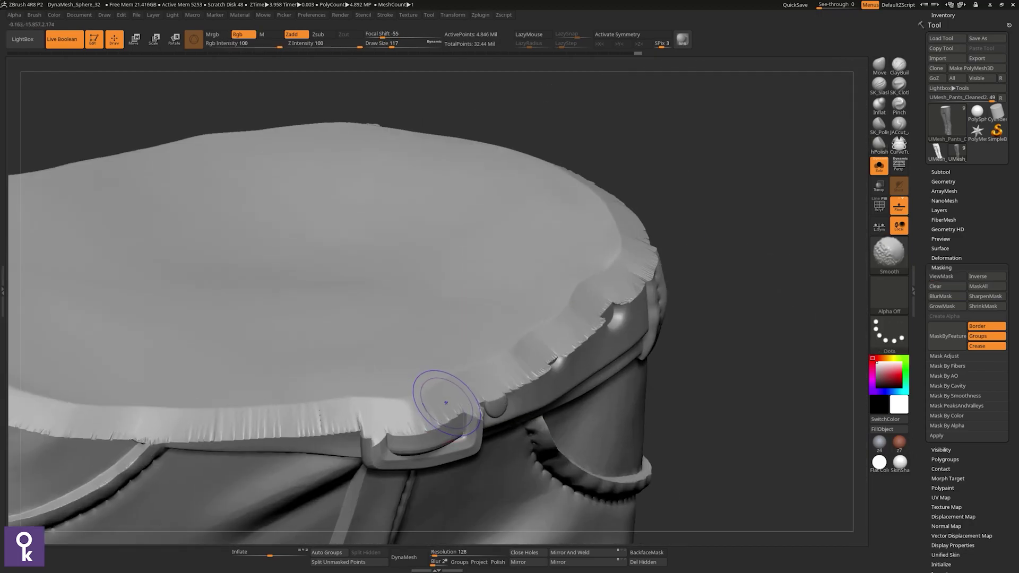
pyautogui.press('space')
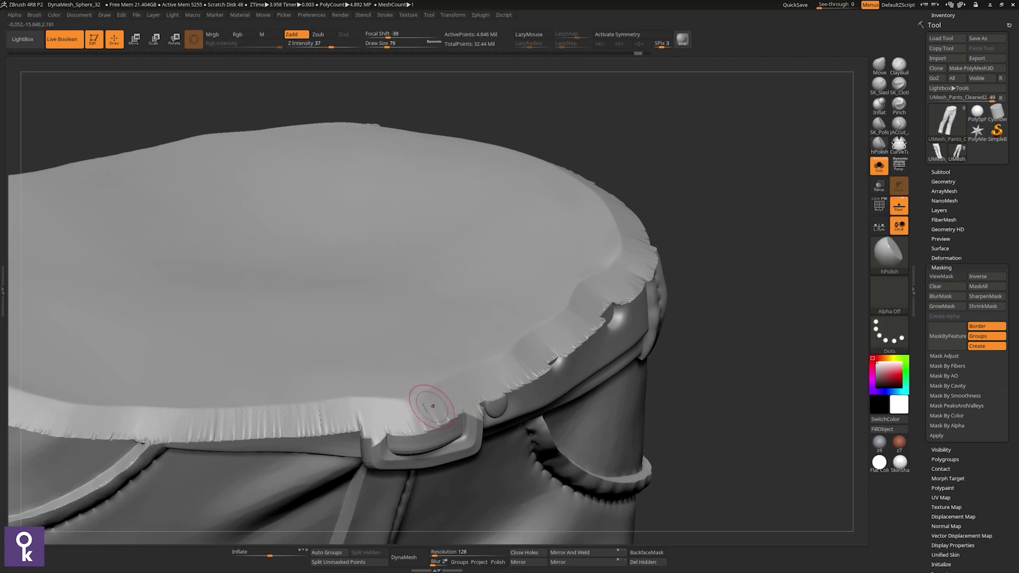
pyautogui.press('[')
pyautogui.moveTo(435, 318)
pyautogui.keyDown('ctrl'); pyautogui.mouseDown(button='right')
pyautogui.moveTo(461, 286)
pyautogui.moveTo(435, 367)
pyautogui.moveTo(438, 396)
pyautogui.moveTo(419, 422)
pyautogui.moveTo(481, 234)
pyautogui.mouseUp(button='right'); pyautogui.keyUp('ctrl')
pyautogui.moveTo(534, 333); pyautogui.dragTo(854, 192, button='right')
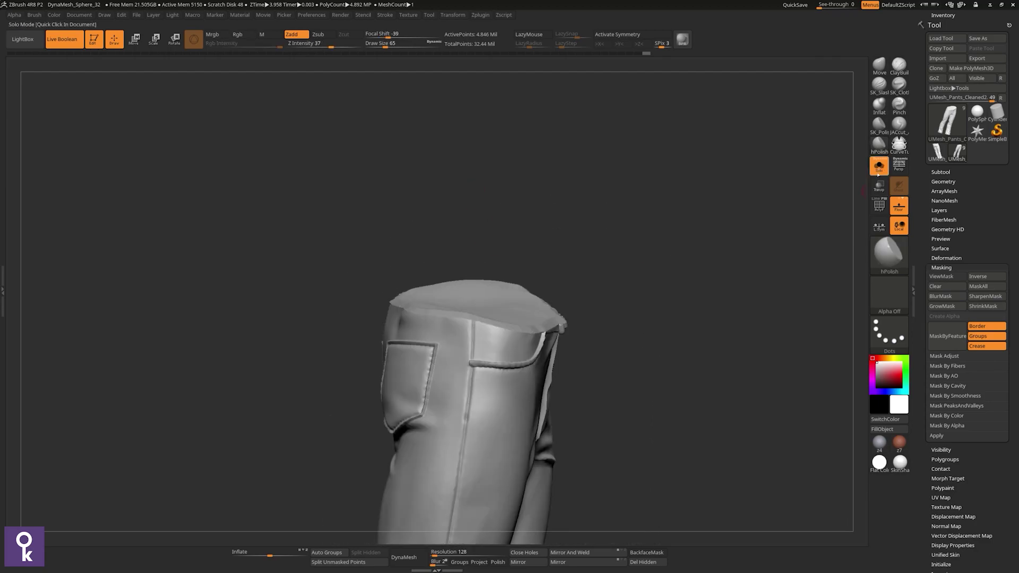
# Step: Move the UMesh_Pants_Cleaned2 subtool below the Jacket subtool
pyautogui.moveTo(743, 223); pyautogui.dragTo(505, 217, button='right')
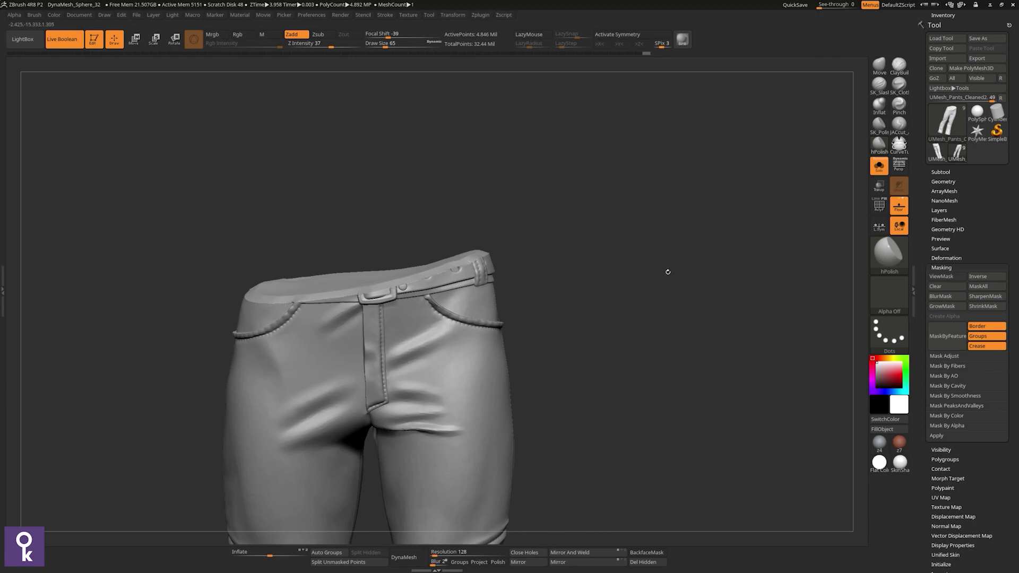
pyautogui.click(951, 173)
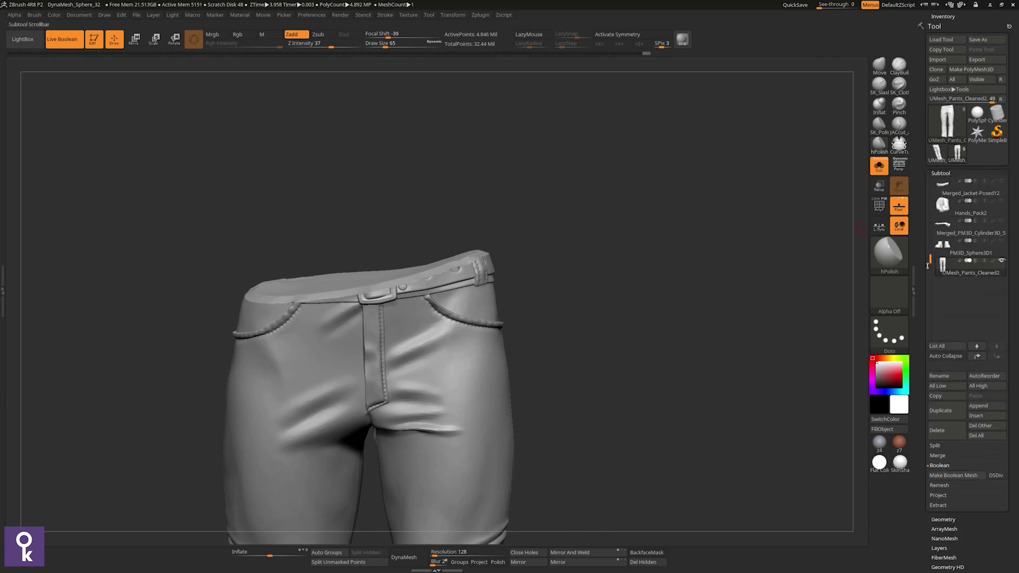
pyautogui.moveTo(928, 266); pyautogui.dragTo(933, 168)
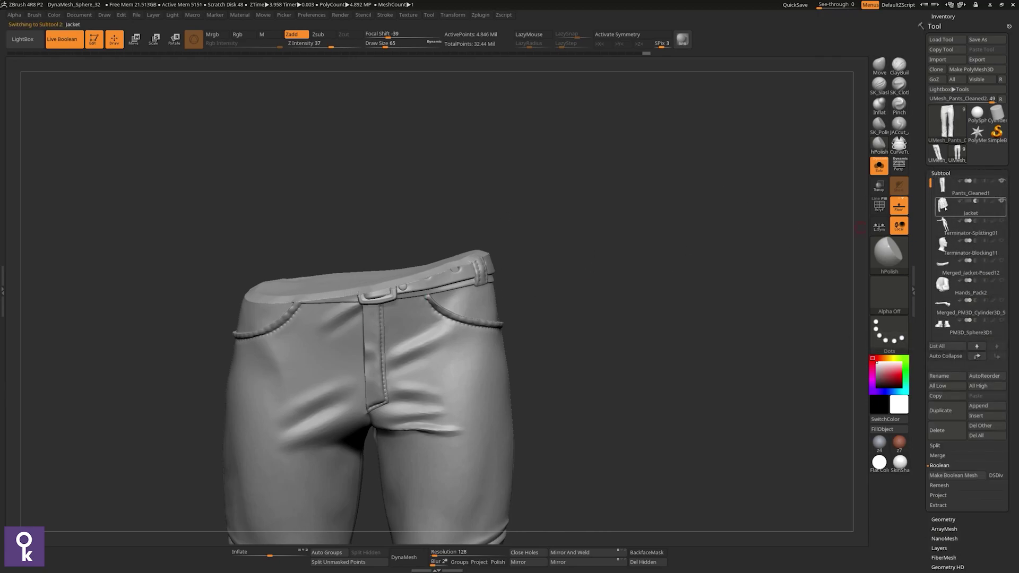
pyautogui.click(946, 208)
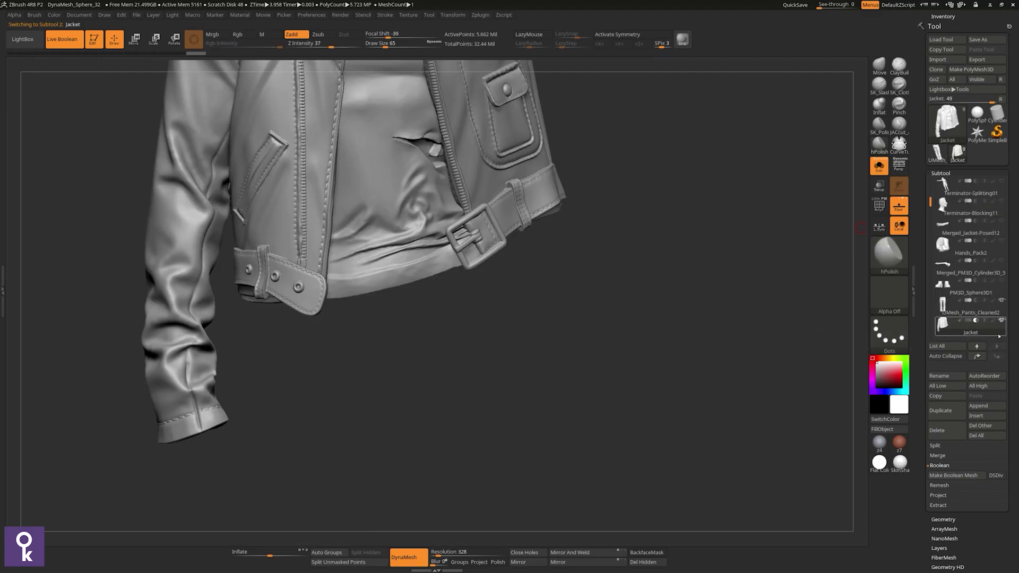
pyautogui.click(971, 313)
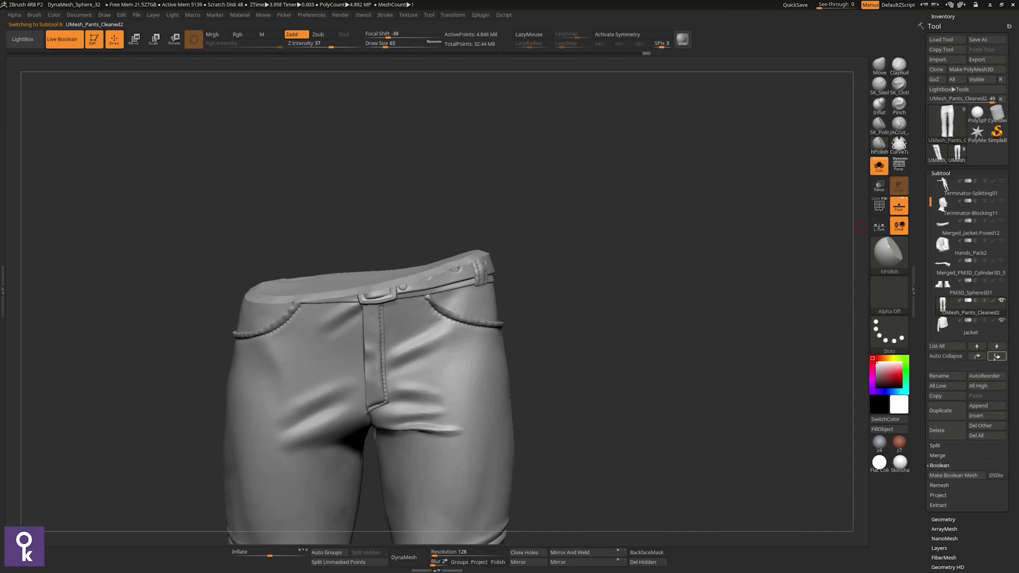
pyautogui.click(996, 356)
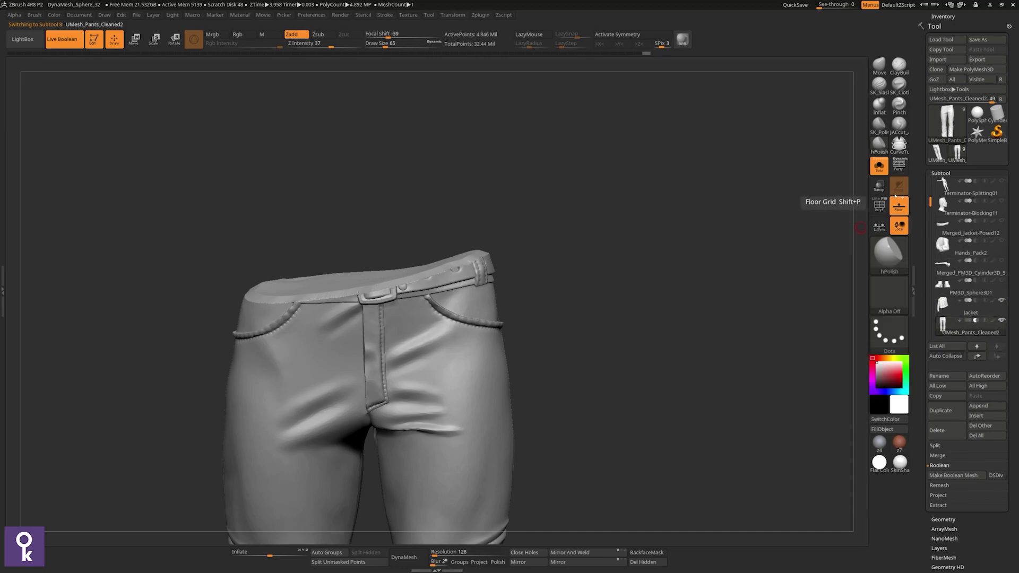
# Step: Turn Solo off, hide Pants_Cleaned1, and make the posed jacket subtool active
pyautogui.click(879, 165)
pyautogui.moveTo(930, 201); pyautogui.dragTo(927, 264)
pyautogui.click(1001, 182)
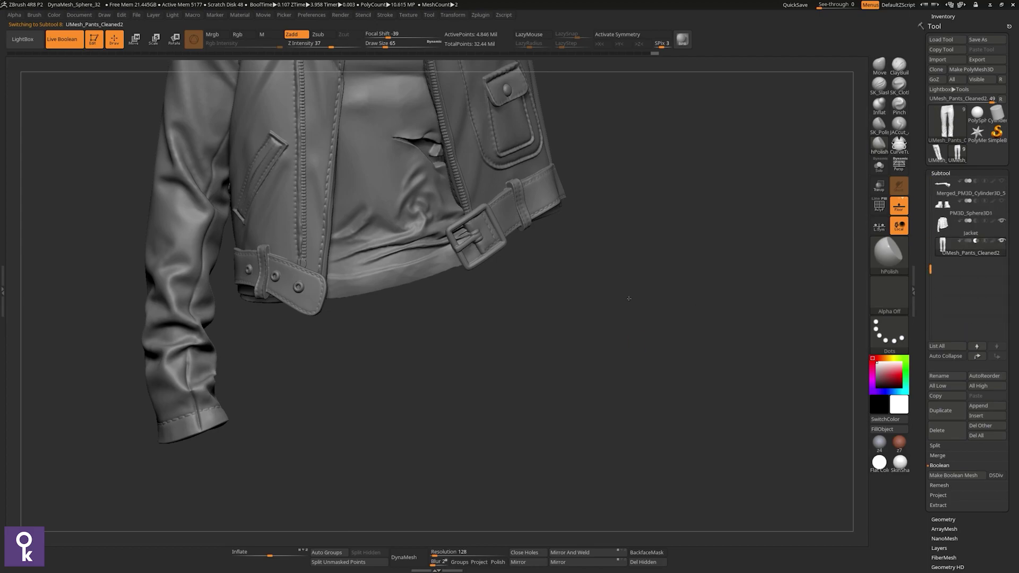
pyautogui.moveTo(629, 298); pyautogui.dragTo(664, 272)
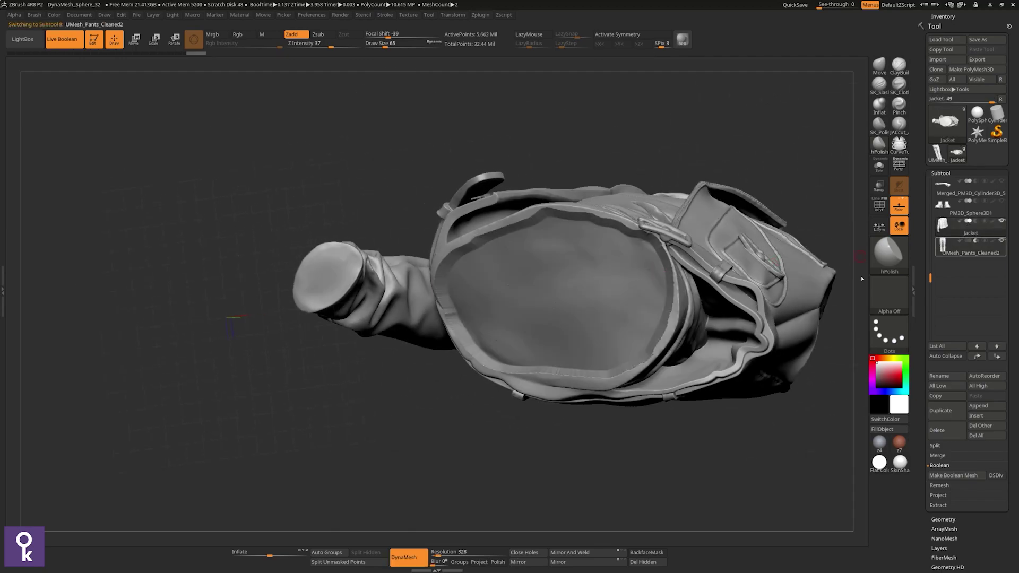
pyautogui.moveTo(576, 443); pyautogui.dragTo(563, 377)
pyautogui.moveTo(767, 310); pyautogui.dragTo(547, 290)
pyautogui.click(971, 227)
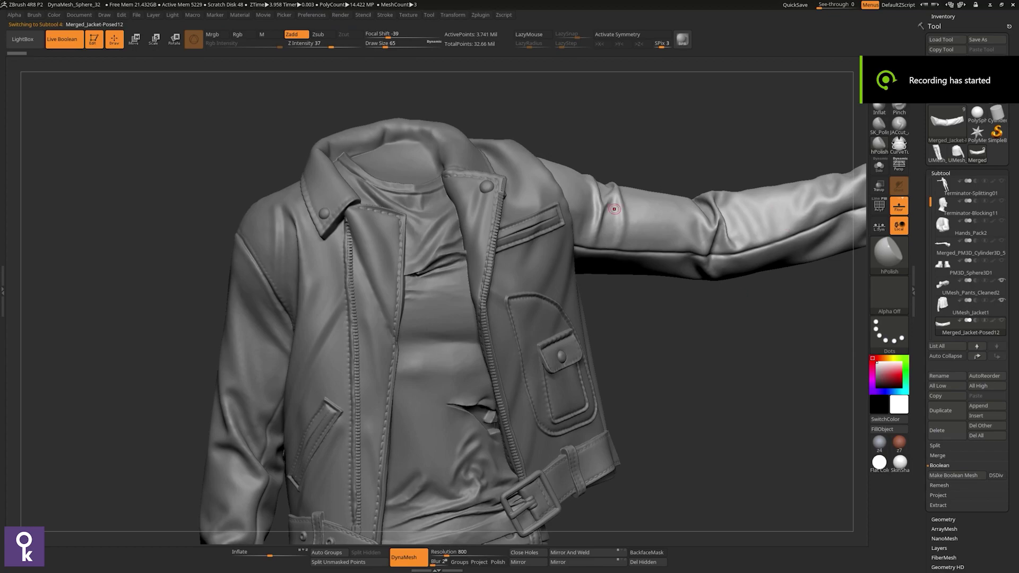
# Step: Rename the Merged_Jacket-Posed12 subtool to 'Arm'
pyautogui.click(941, 374)
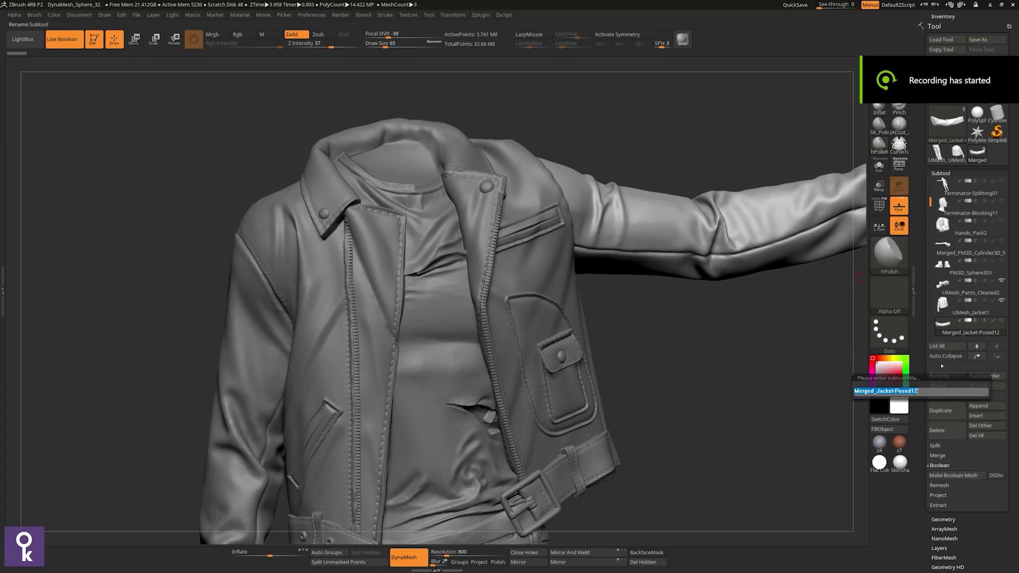
pyautogui.write('Arm')
pyautogui.press('Return')
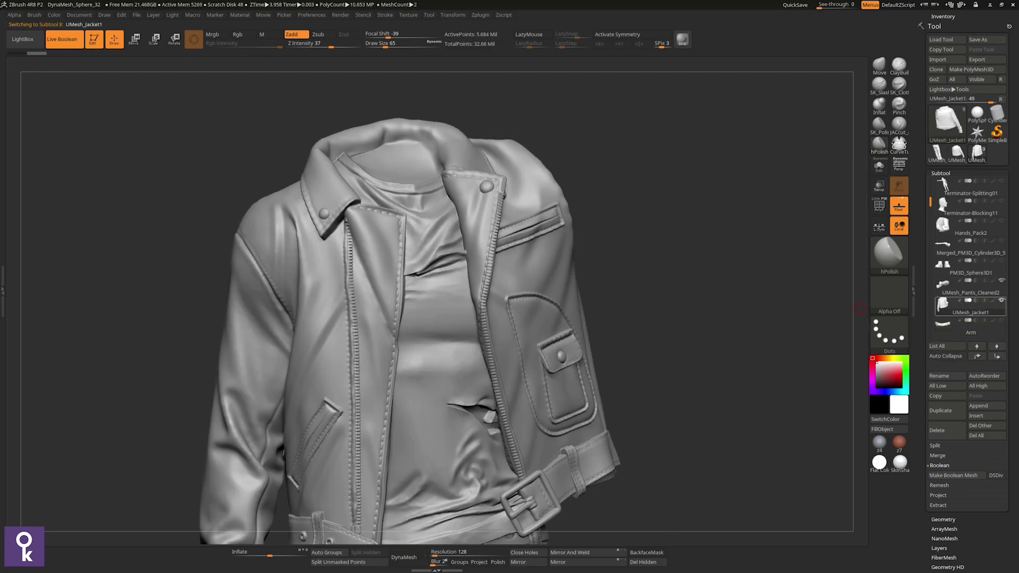
pyautogui.moveTo(958, 318)
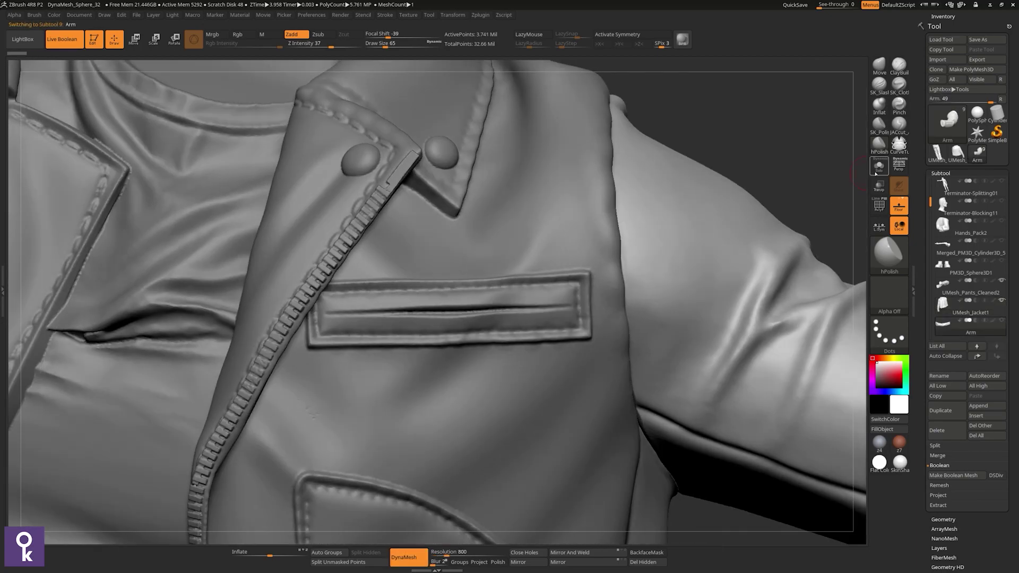
# Step: Solo the Arm subtool and load the 3d-Print-Keys-V2.ZBP brush preset
pyautogui.click(878, 166)
pyautogui.moveTo(738, 253); pyautogui.dragTo(431, 146, button='right')
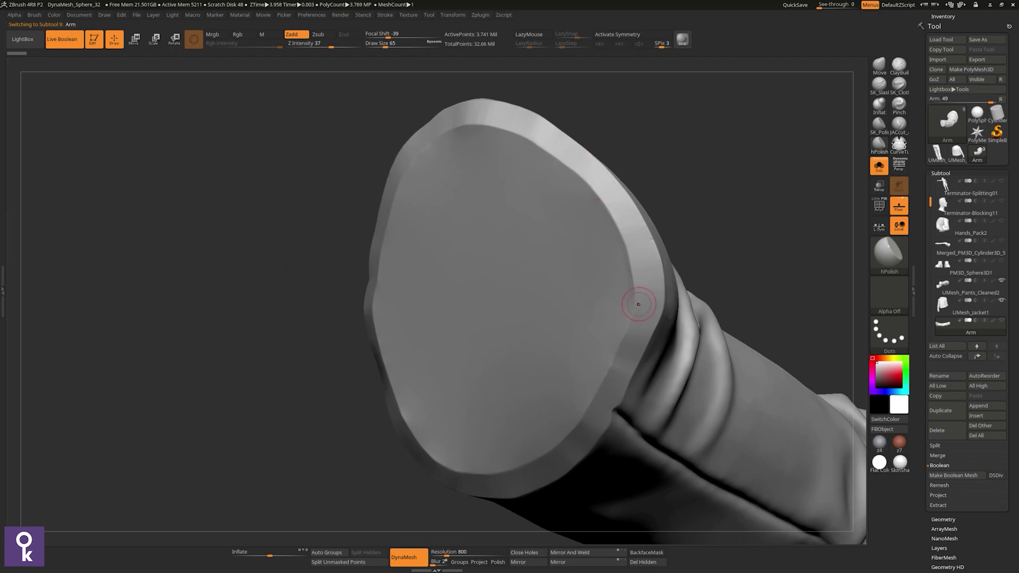
pyautogui.press('b')
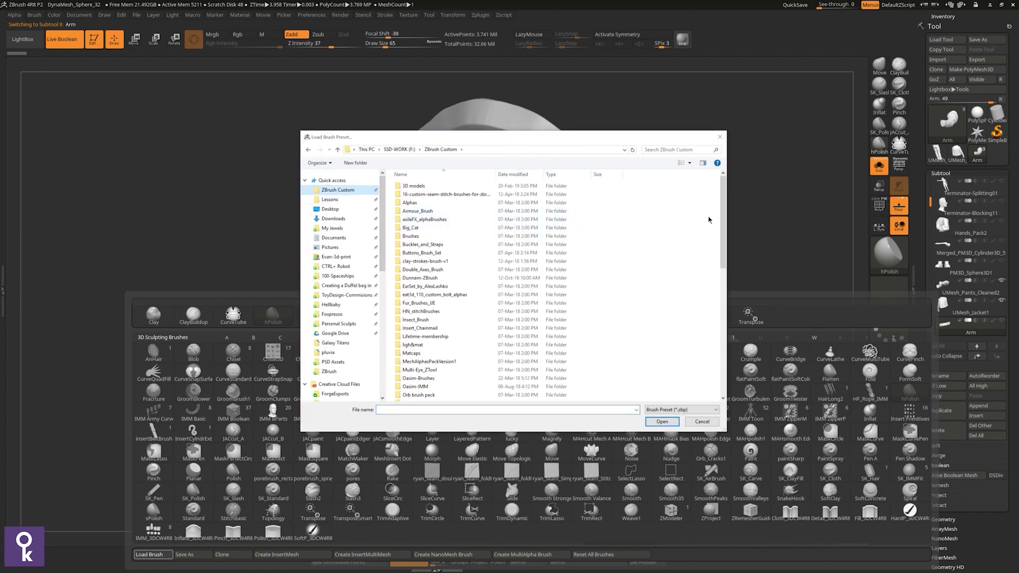
pyautogui.moveTo(723, 222); pyautogui.dragTo(723, 331)
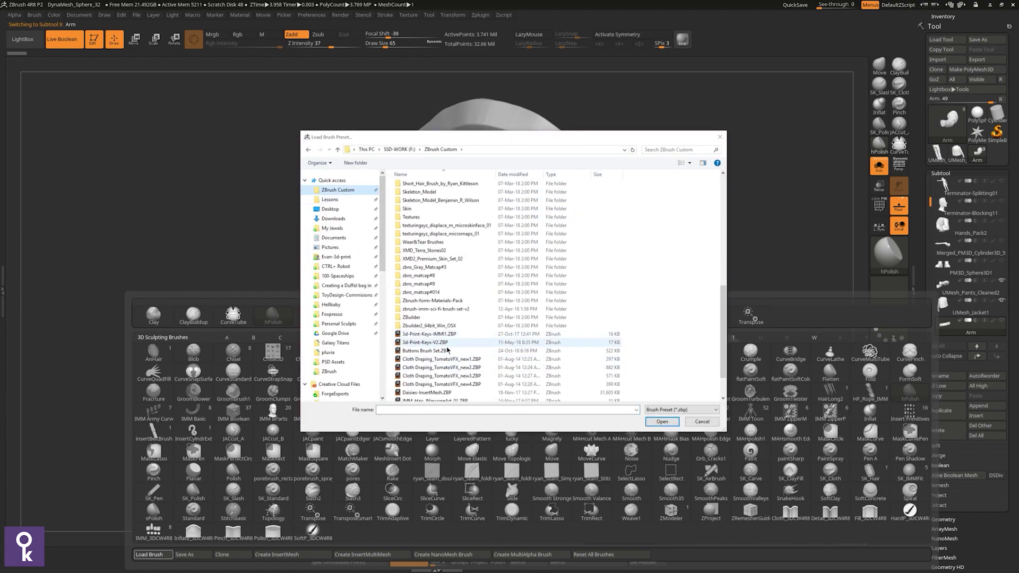
pyautogui.click(424, 342)
pyautogui.click(661, 422)
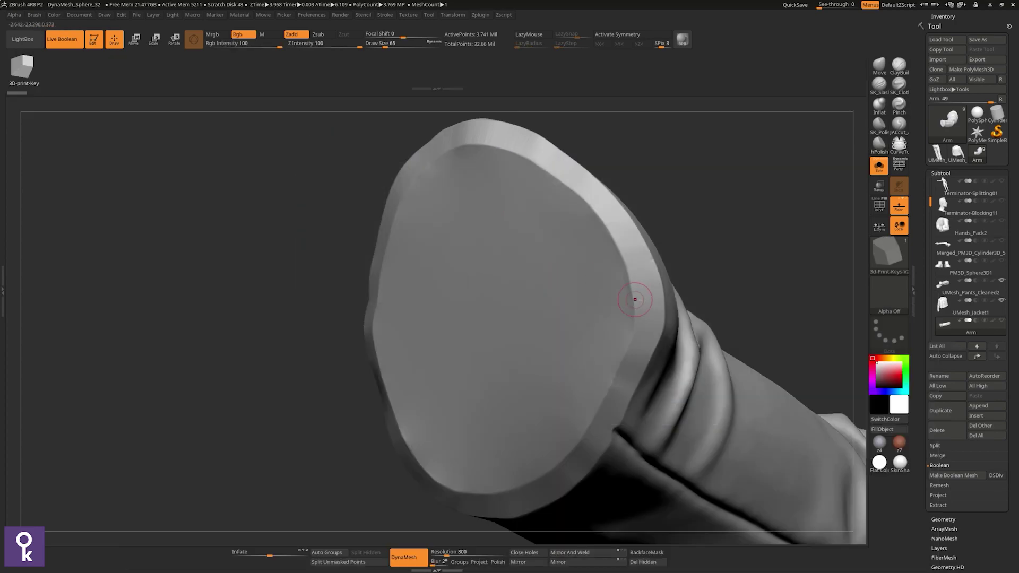
# Step: Drag a 3d-Print-Keys box insert onto the Arm's flat end face and check its placement
pyautogui.moveTo(710, 305)
pyautogui.mouseDown()
pyautogui.moveTo(684, 318)
pyautogui.moveTo(637, 297)
pyautogui.mouseUp()
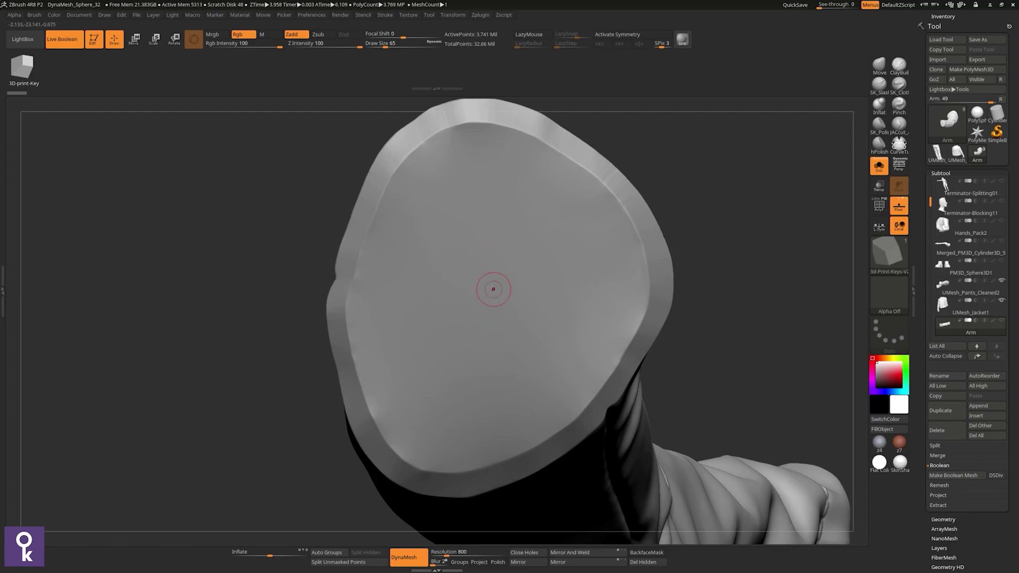
pyautogui.moveTo(493, 289)
pyautogui.mouseDown()
pyautogui.moveTo(507, 280)
pyautogui.moveTo(491, 291)
pyautogui.mouseUp()
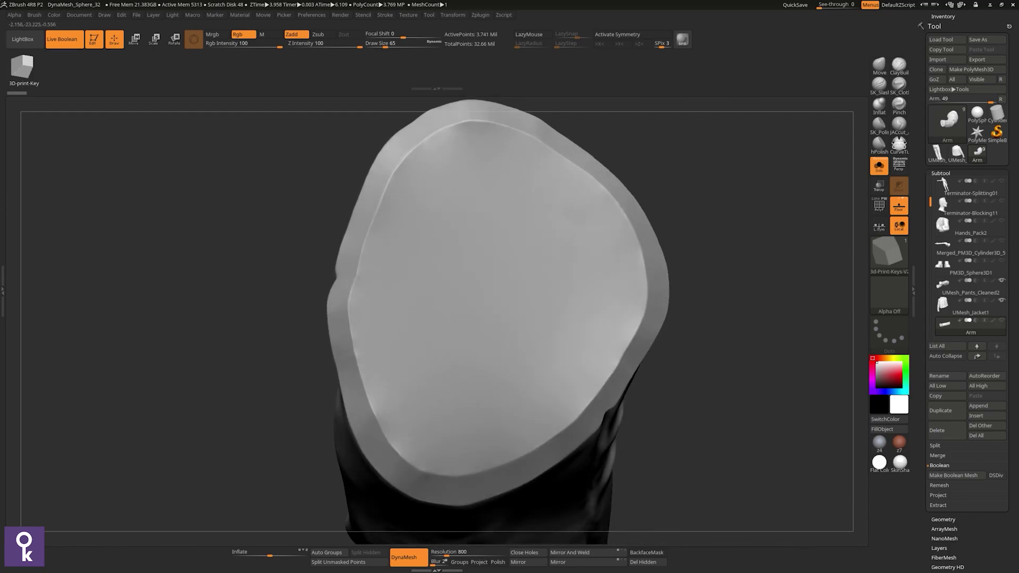
pyautogui.moveTo(139, 155); pyautogui.dragTo(117, 133)
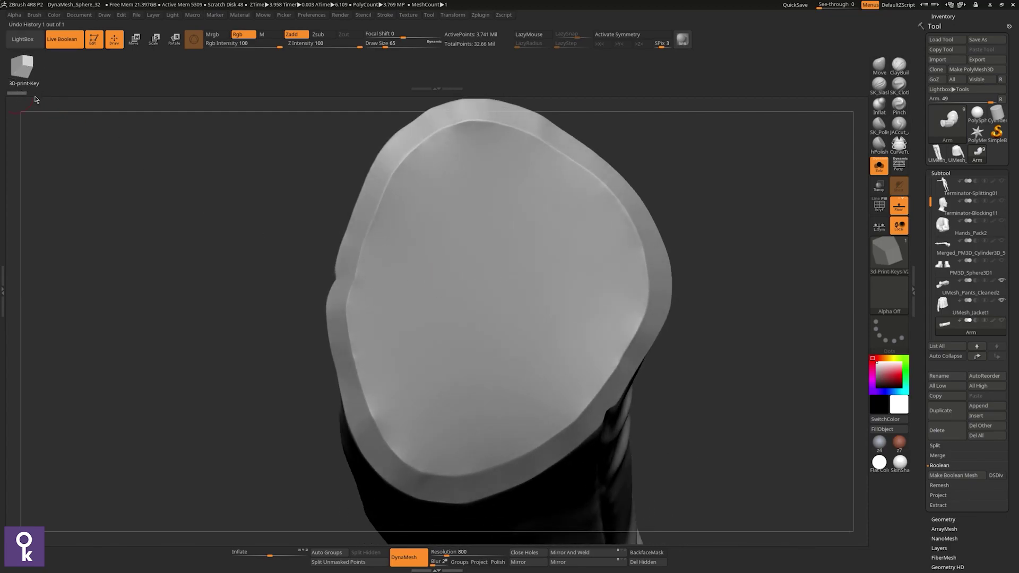
pyautogui.press('b')
pyautogui.press('Escape')
pyautogui.moveTo(482, 287); pyautogui.dragTo(520, 330)
pyautogui.moveTo(483, 403); pyautogui.dragTo(413, 314)
pyautogui.press('w')
pyautogui.moveTo(392, 373)
pyautogui.mouseDown()
pyautogui.moveTo(464, 375)
pyautogui.moveTo(580, 288)
pyautogui.moveTo(562, 266)
pyautogui.moveTo(598, 289)
pyautogui.moveTo(594, 321)
pyautogui.moveTo(453, 357)
pyautogui.moveTo(387, 337)
pyautogui.moveTo(392, 296)
pyautogui.mouseUp()
pyautogui.press('q')
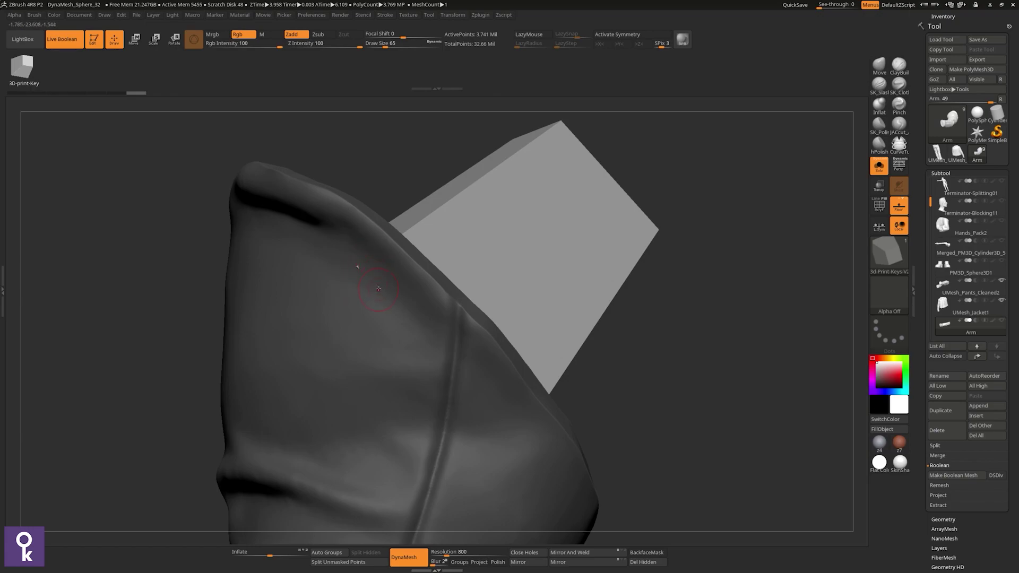
# Step: Show polygroup colours and Ctrl+Shift-click the brown box to hide the rest of the sleeve
pyautogui.moveTo(378, 289); pyautogui.dragTo(476, 334)
pyautogui.press('w')
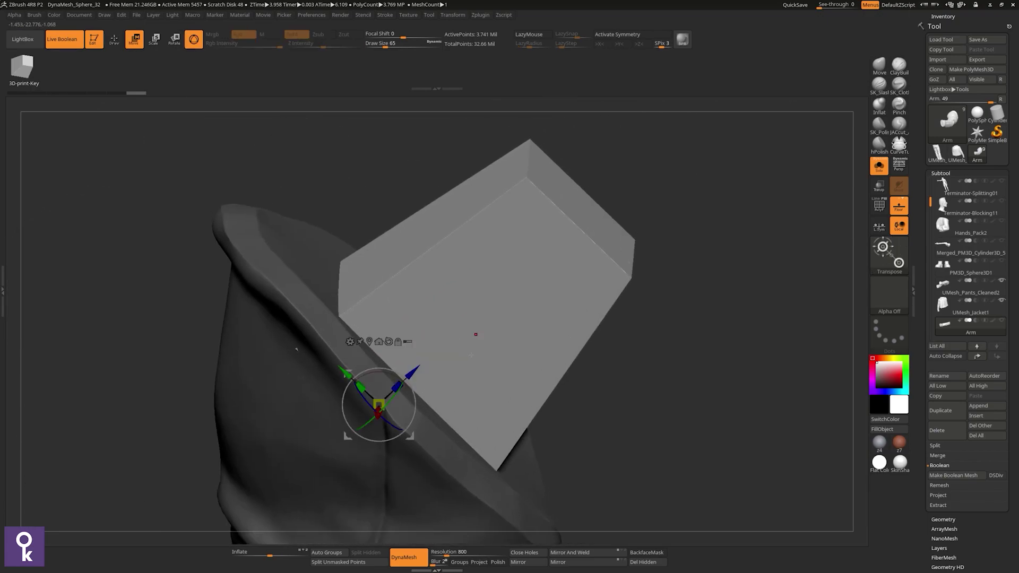
pyautogui.moveTo(471, 355)
pyautogui.mouseDown(button='right')
pyautogui.moveTo(357, 391)
pyautogui.moveTo(433, 355)
pyautogui.moveTo(438, 320)
pyautogui.moveTo(404, 350)
pyautogui.mouseUp(button='right')
pyautogui.press('q')
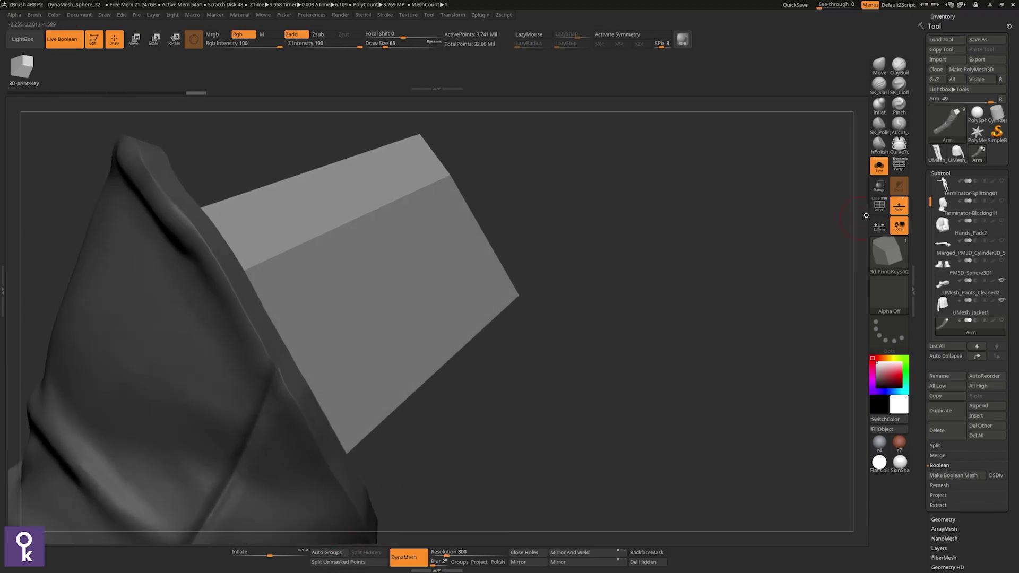
pyautogui.click(879, 206)
pyautogui.moveTo(570, 295); pyautogui.dragTo(441, 287)
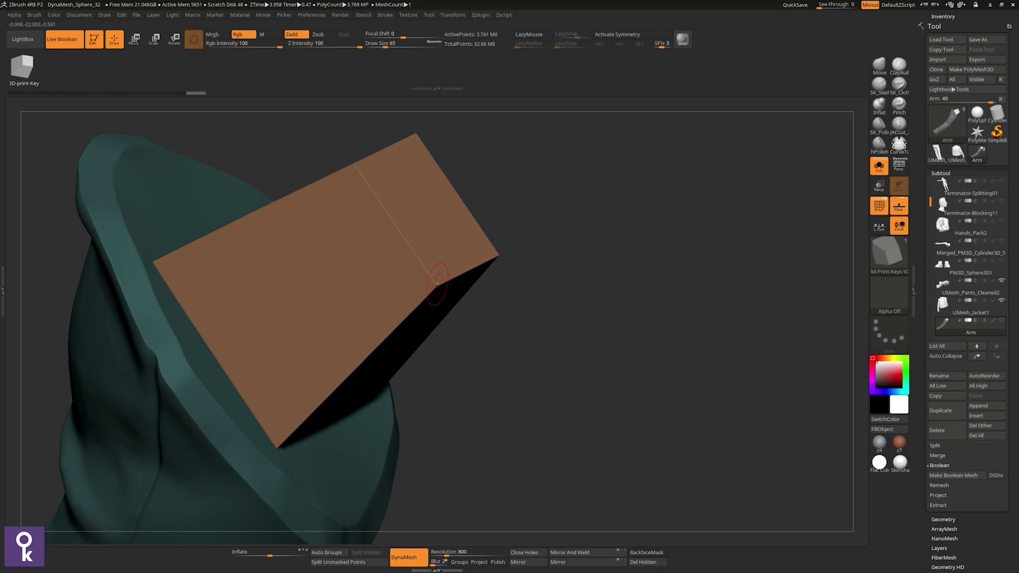
pyautogui.hotkey('ctrl', 'shift')
pyautogui.keyDown('ctrl'); pyautogui.keyDown('shift'); pyautogui.click(434, 287); pyautogui.keyUp('shift'); pyautogui.keyUp('ctrl')
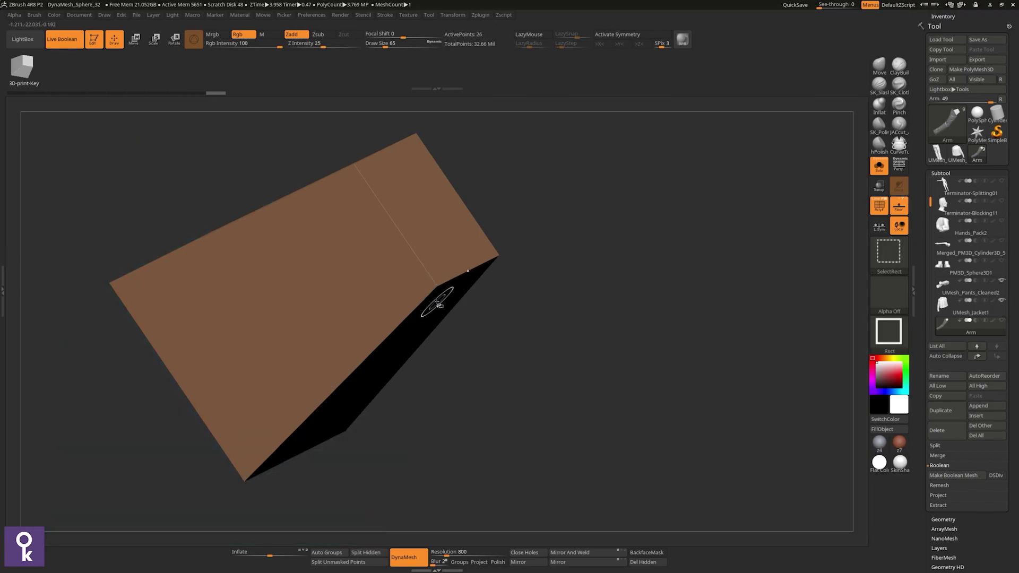
pyautogui.moveTo(434, 290); pyautogui.dragTo(393, 435)
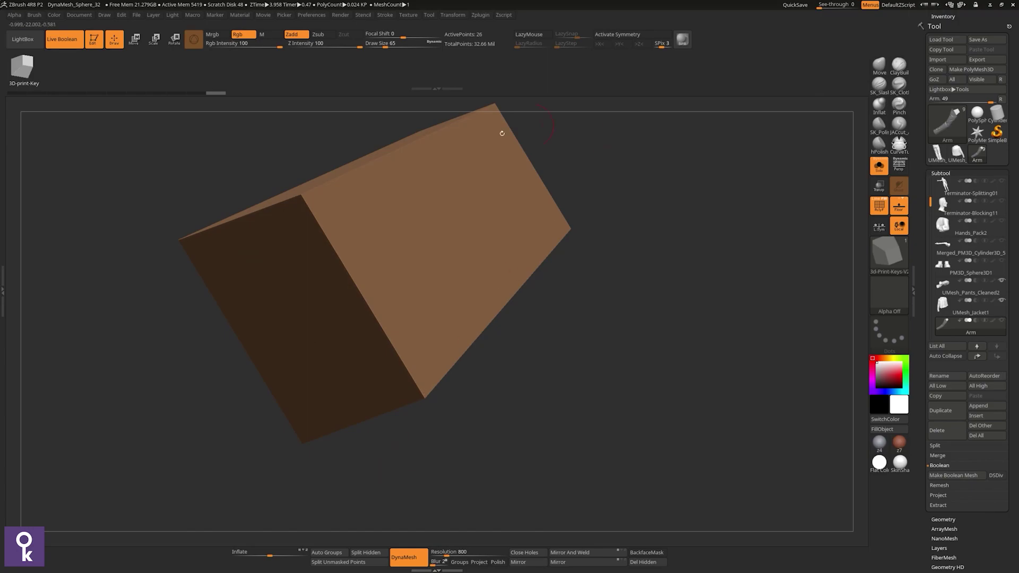
pyautogui.moveTo(457, 269); pyautogui.dragTo(404, 219)
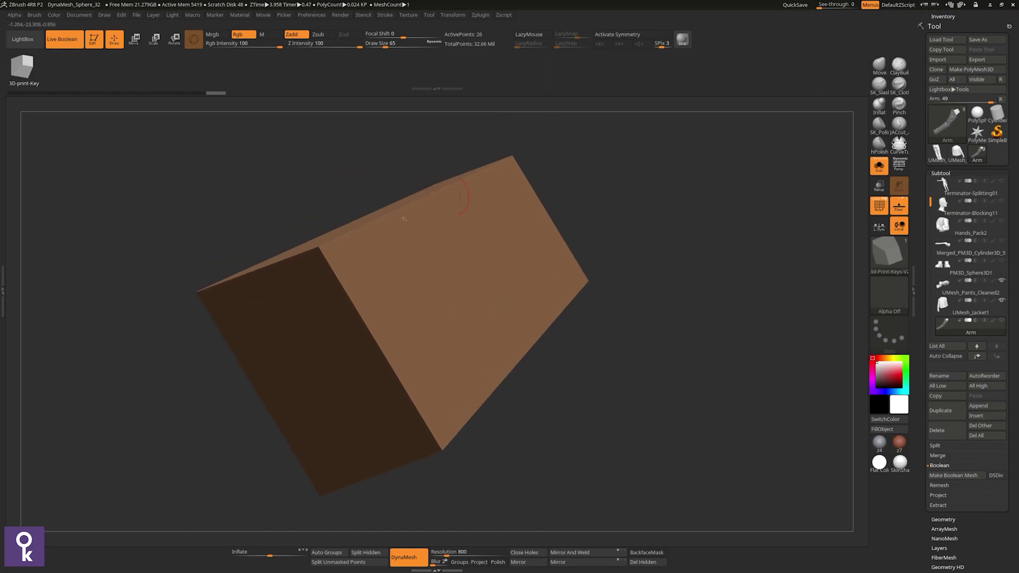
# Step: Split Hidden to separate the box into its own subtool, and turn on PolyF
pyautogui.click(365, 552)
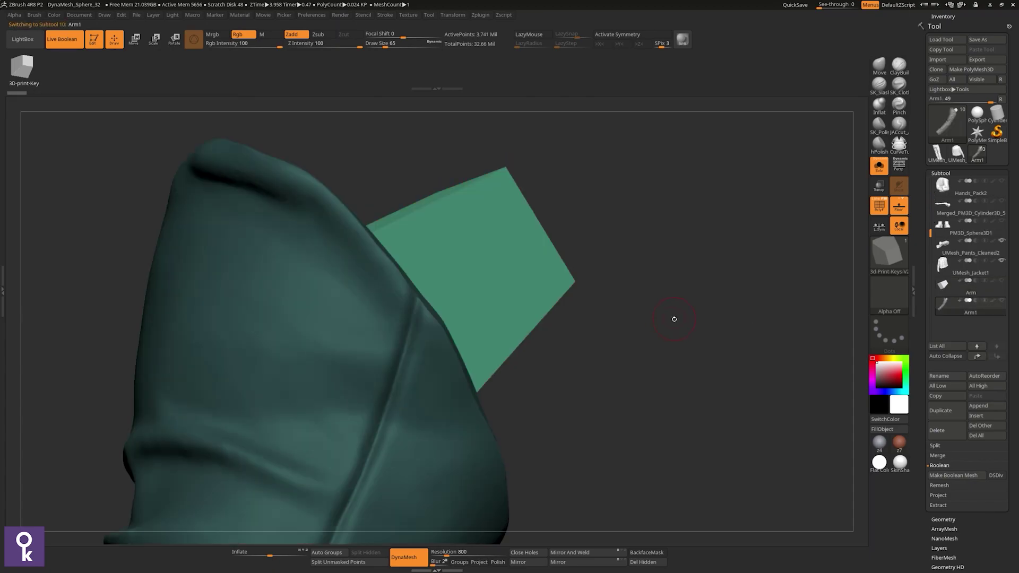
pyautogui.moveTo(674, 319); pyautogui.dragTo(636, 350)
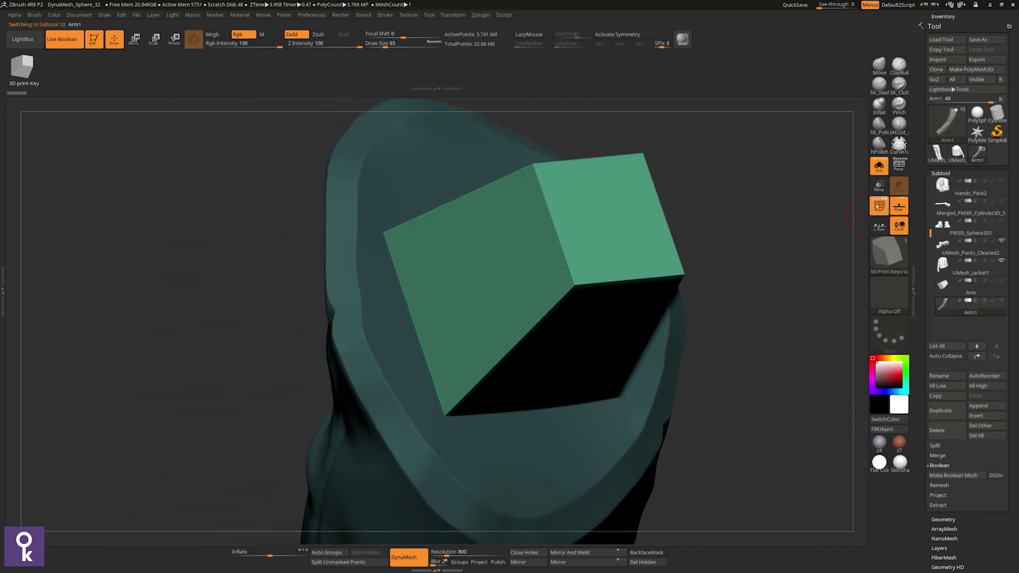
pyautogui.click(879, 206)
pyautogui.keyDown('alt'); pyautogui.moveTo(643, 282); pyautogui.dragTo(401, 261); pyautogui.keyUp('alt')
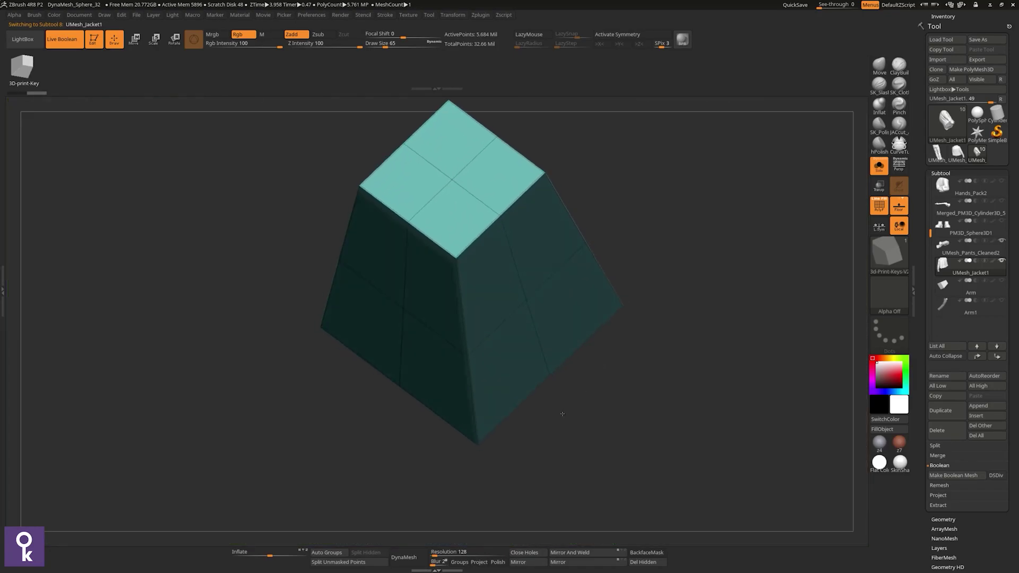
# Step: Frame the box and trial-scale it into a narrow slab, then undo
pyautogui.press('w')
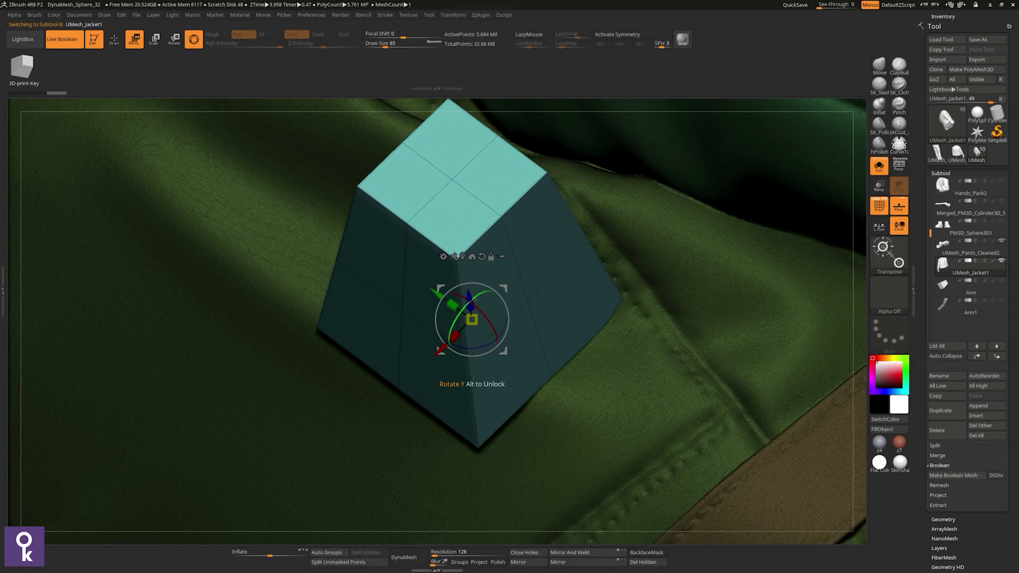
pyautogui.moveTo(478, 286); pyautogui.dragTo(435, 399)
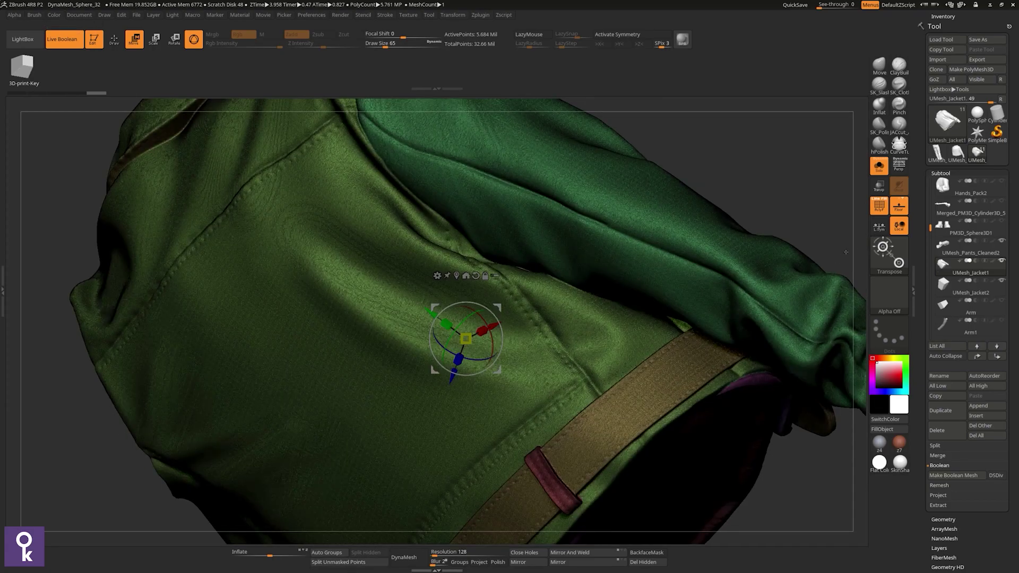
pyautogui.press('f')
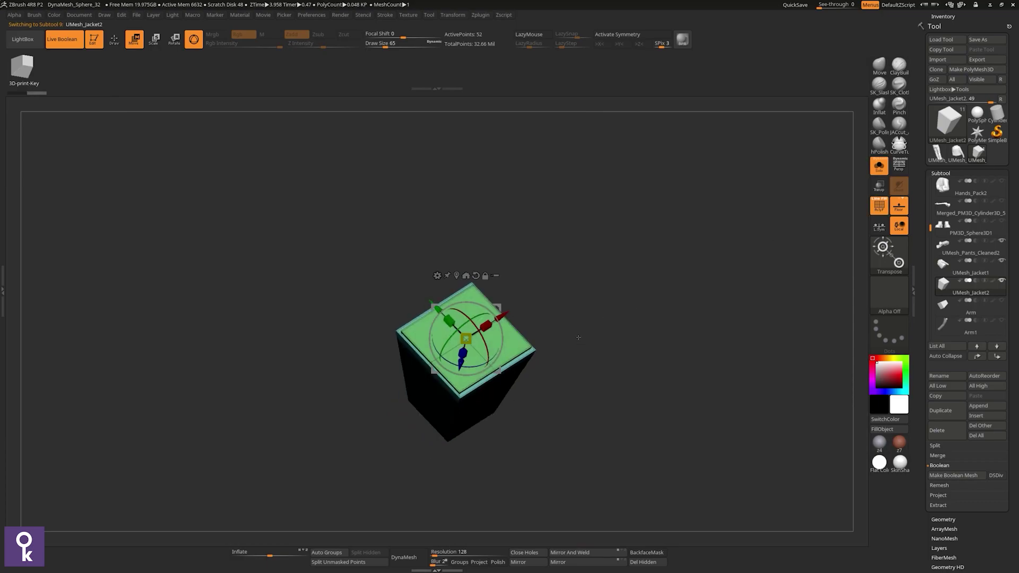
pyautogui.press('q')
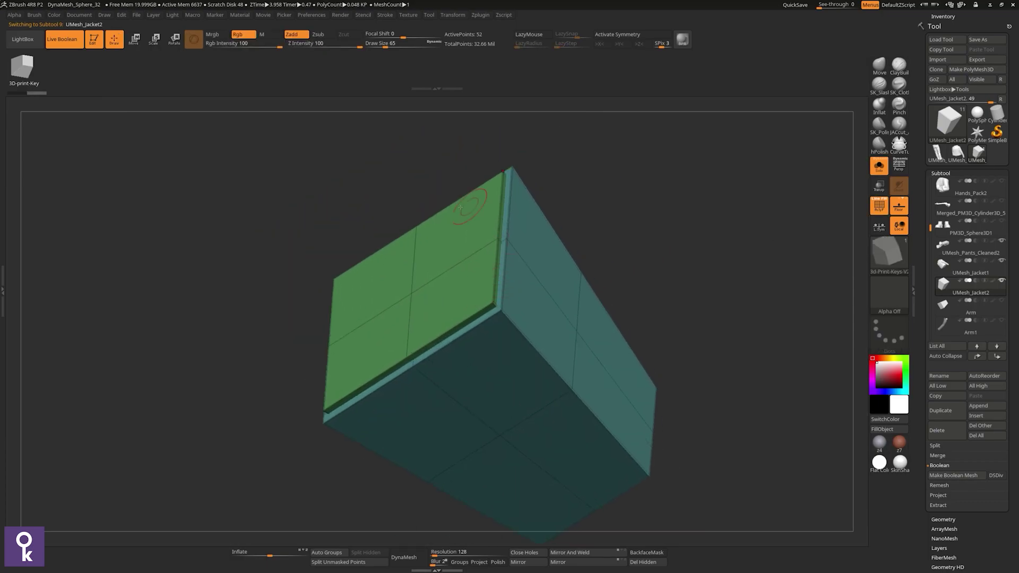
pyautogui.moveTo(480, 280); pyautogui.dragTo(496, 343)
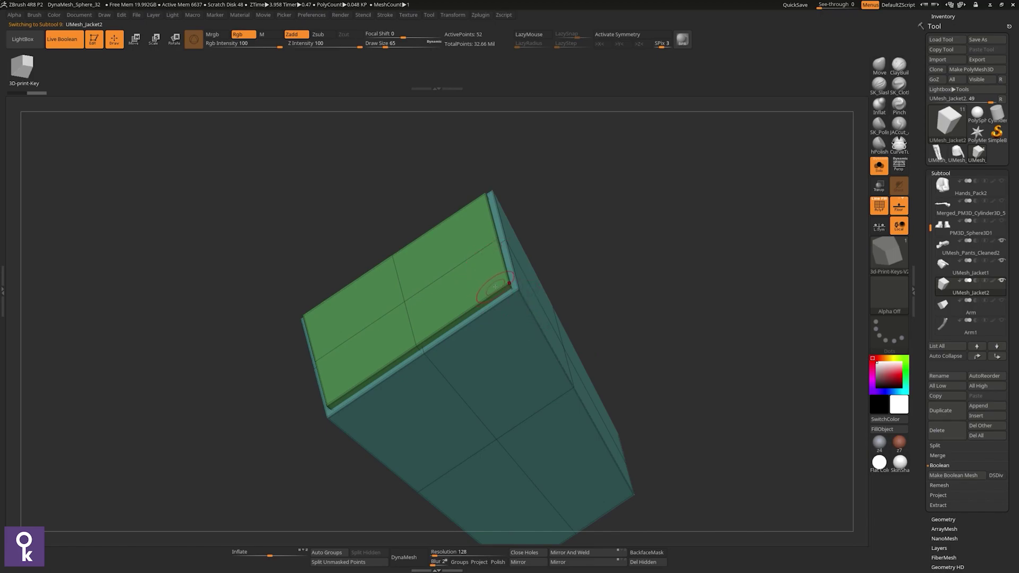
pyautogui.moveTo(498, 277); pyautogui.dragTo(450, 234, button='right')
pyautogui.press('r')
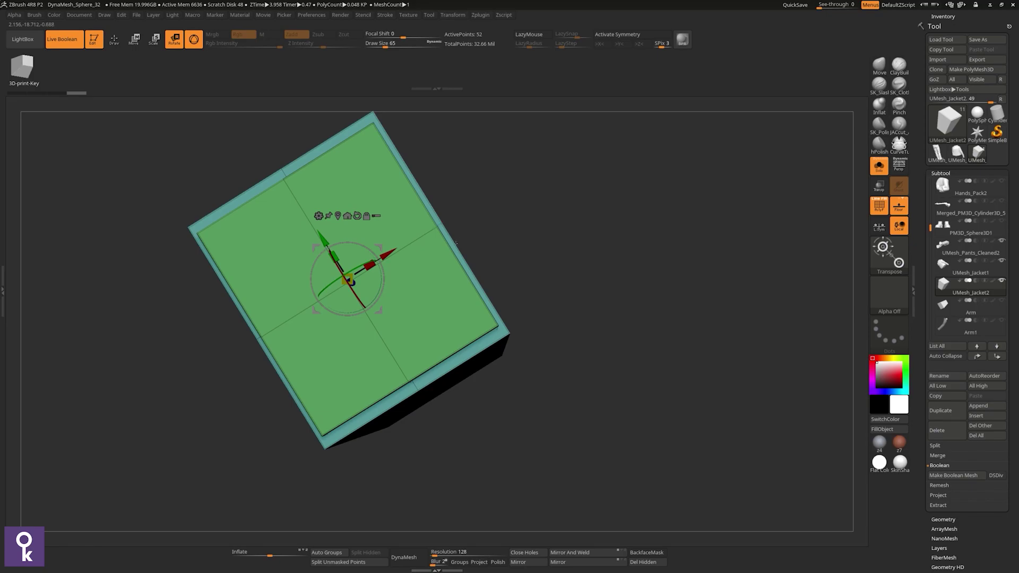
pyautogui.moveTo(370, 263); pyautogui.dragTo(393, 347)
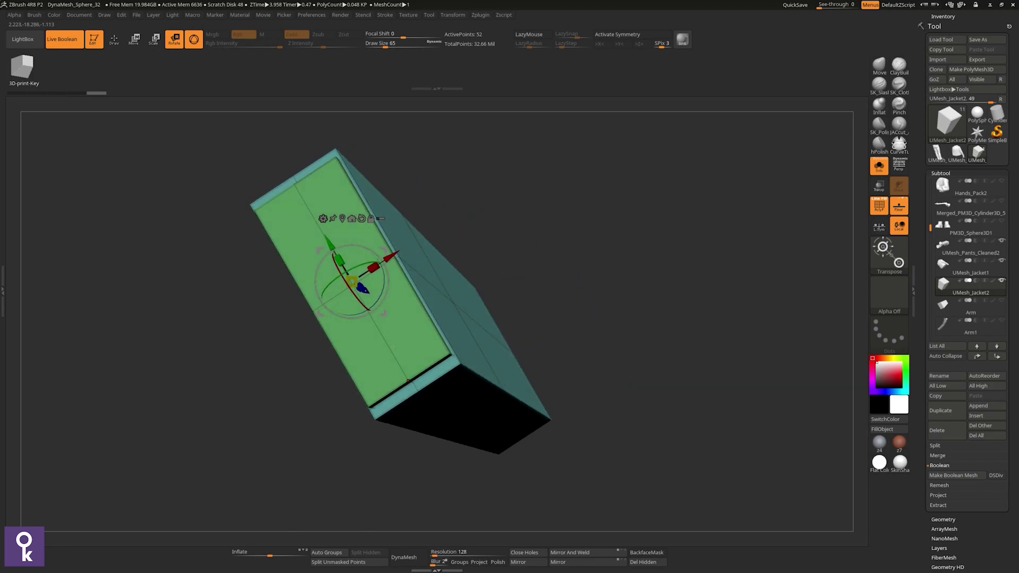
pyautogui.hotkey('ctrl', 'z')
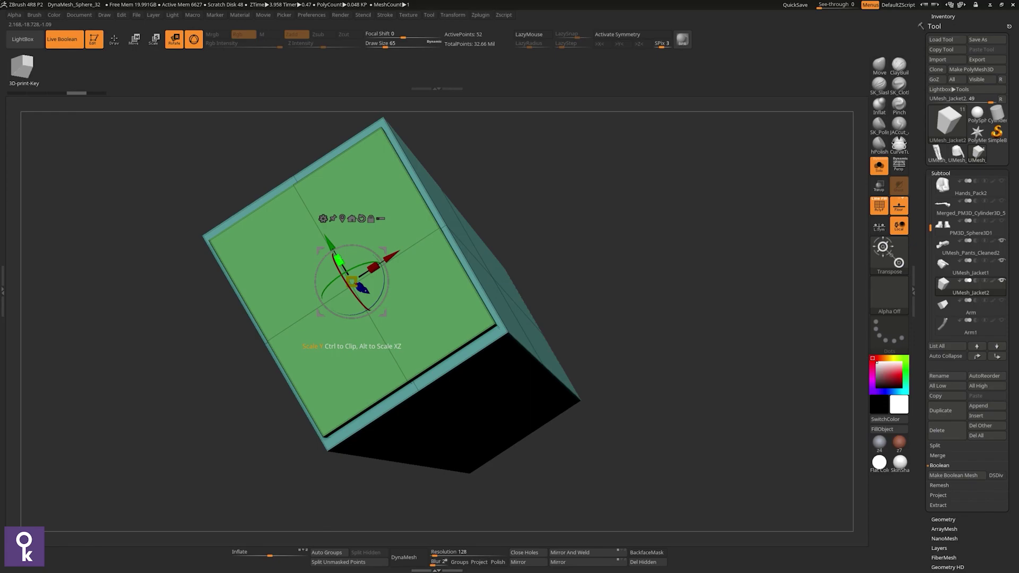
# Step: Try lengthening the box along Y, undo it, and delete the UMesh_Jacket2 subtool
pyautogui.moveTo(338, 261)
pyautogui.mouseDown()
pyautogui.moveTo(341, 280)
pyautogui.moveTo(339, 263)
pyautogui.mouseUp()
pyautogui.moveTo(350, 318); pyautogui.dragTo(487, 294)
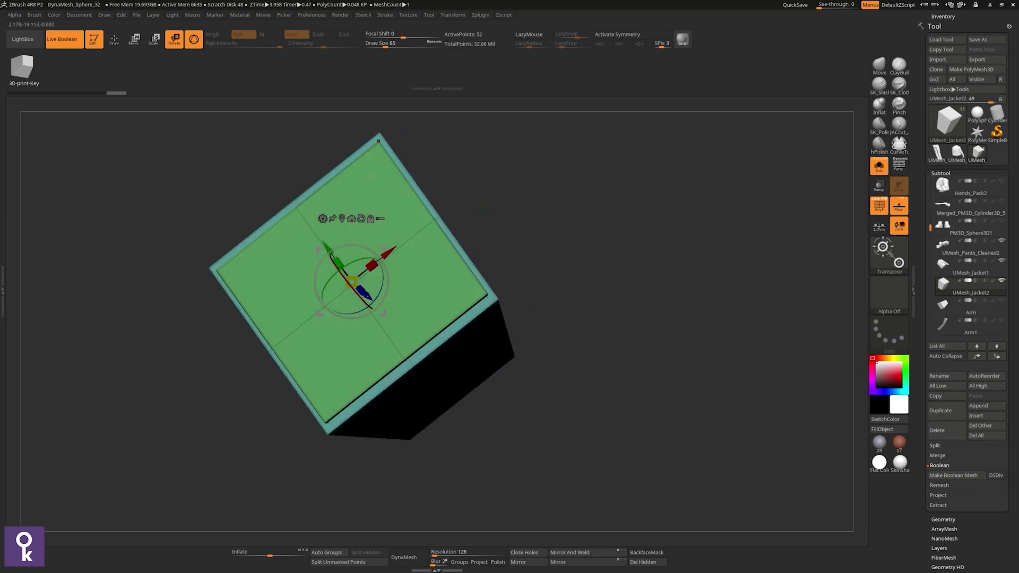
pyautogui.moveTo(414, 221); pyautogui.dragTo(780, 274)
pyautogui.hotkey('ctrl', 'z')
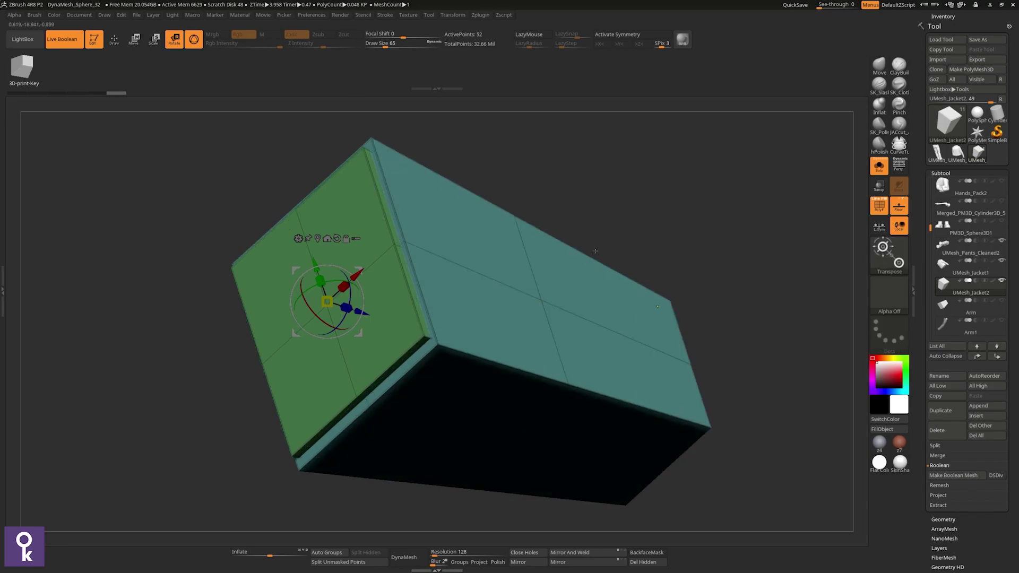
pyautogui.hotkey('ctrl', 'z')
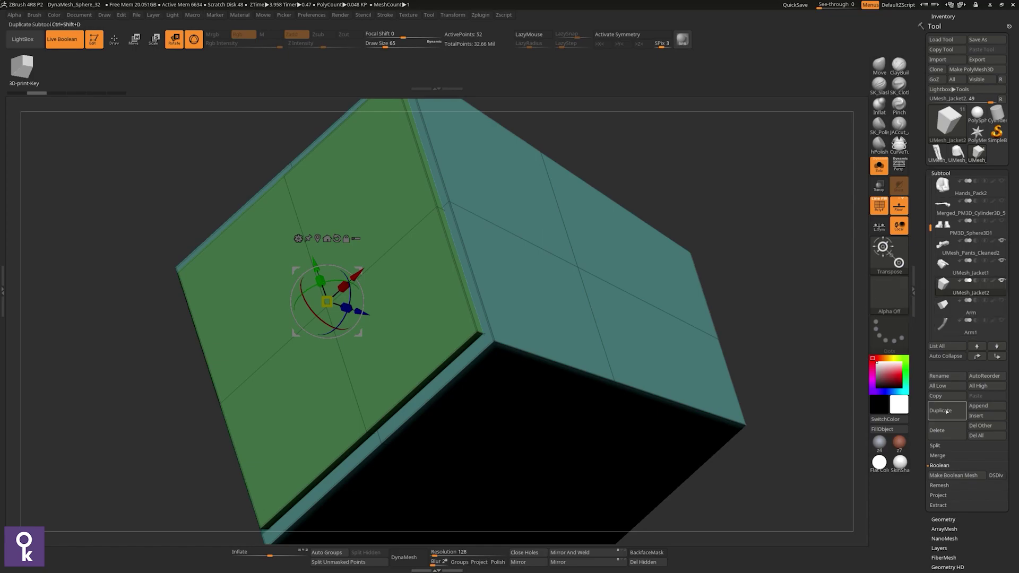
pyautogui.click(938, 430)
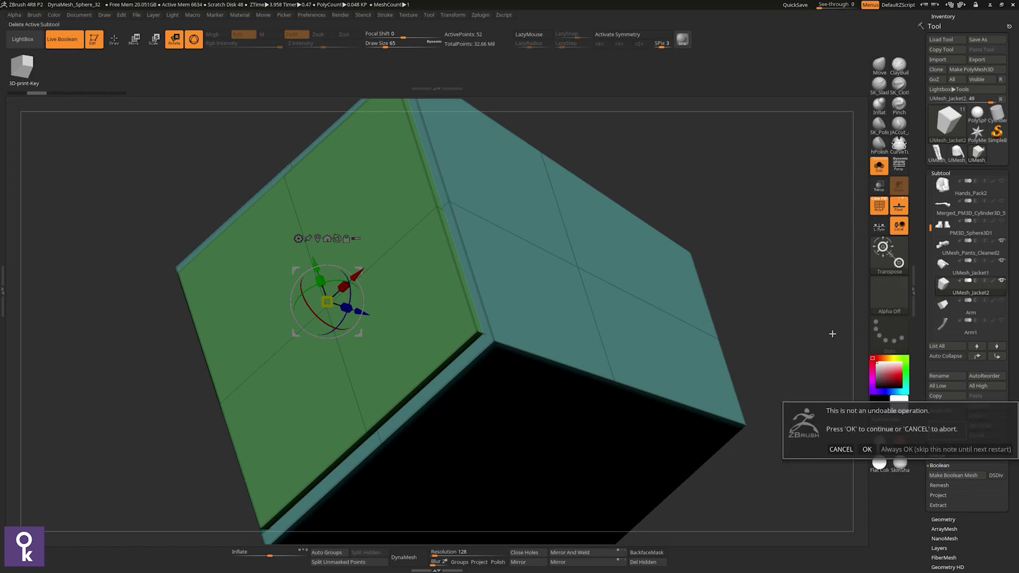
pyautogui.click(867, 450)
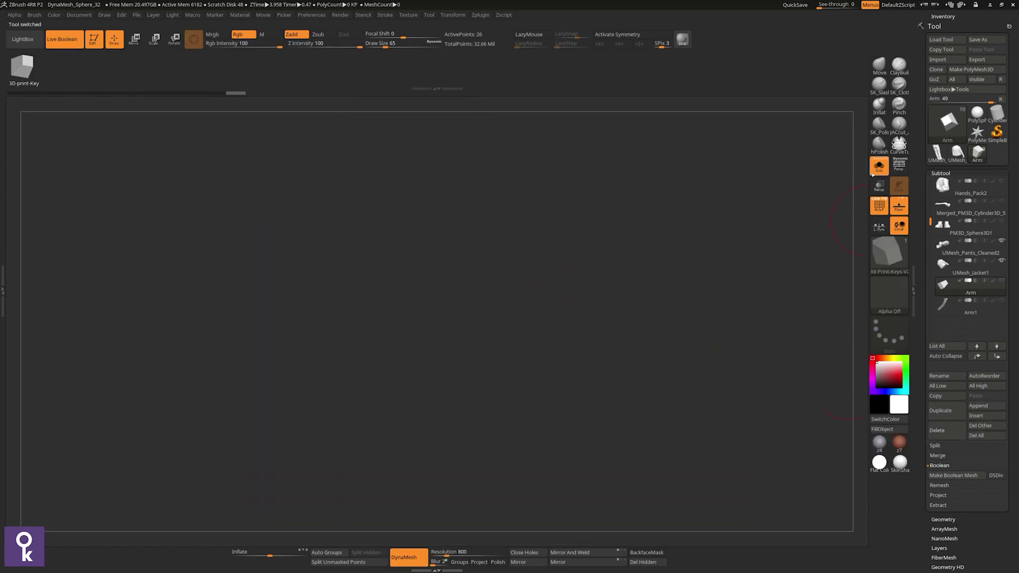
# Step: Turn off PolyF and Solo, then select Arm1 and solo it
pyautogui.click(883, 208)
pyautogui.click(879, 166)
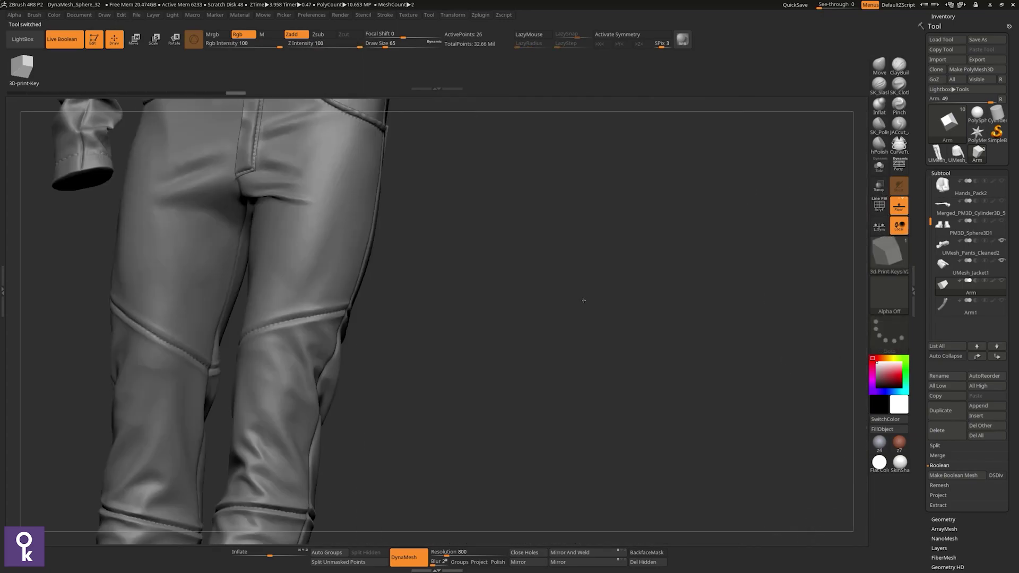
pyautogui.scroll(3, 971, 239)
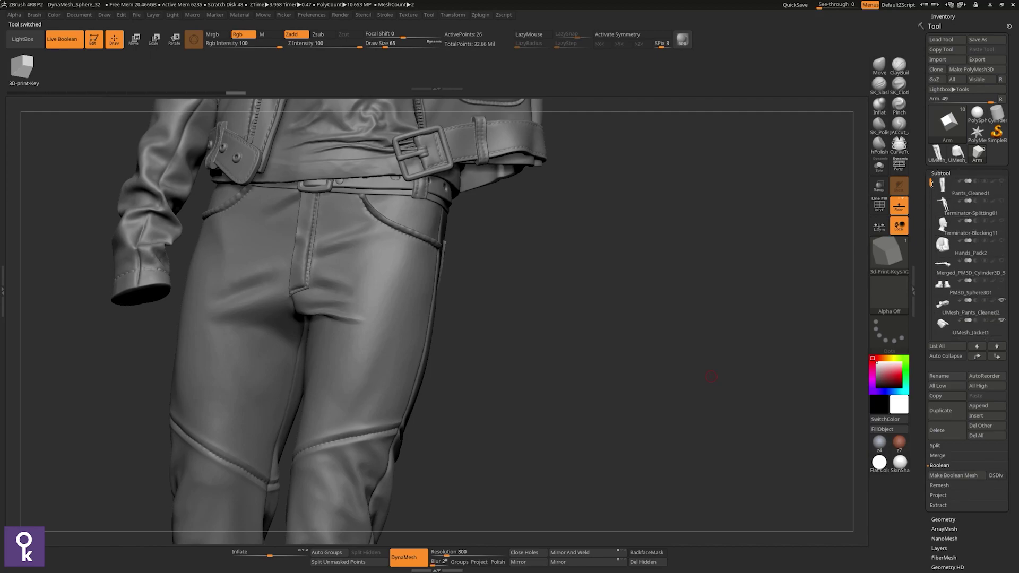
pyautogui.scroll(-4, 939, 212)
pyautogui.click(943, 244)
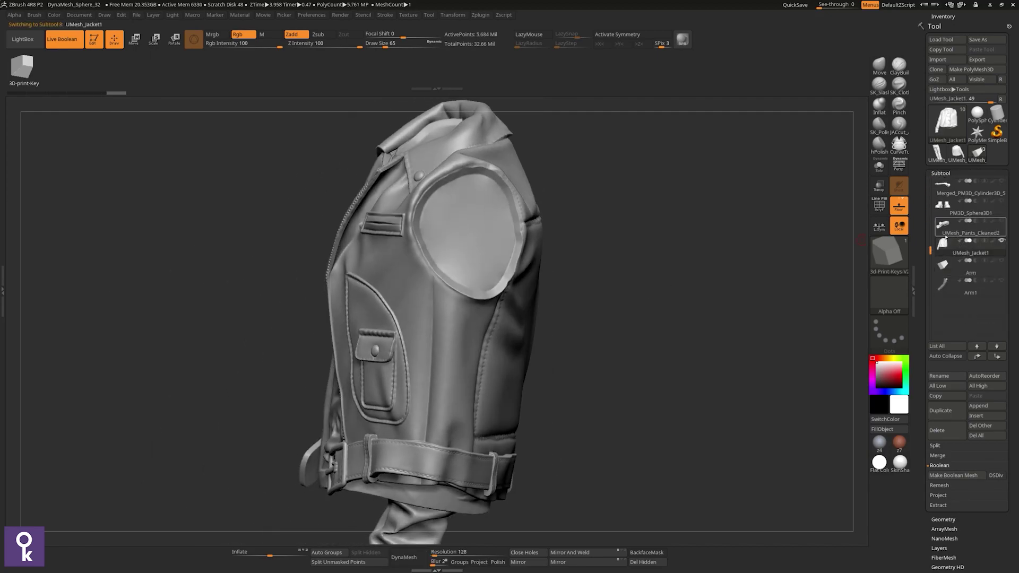
pyautogui.click(950, 286)
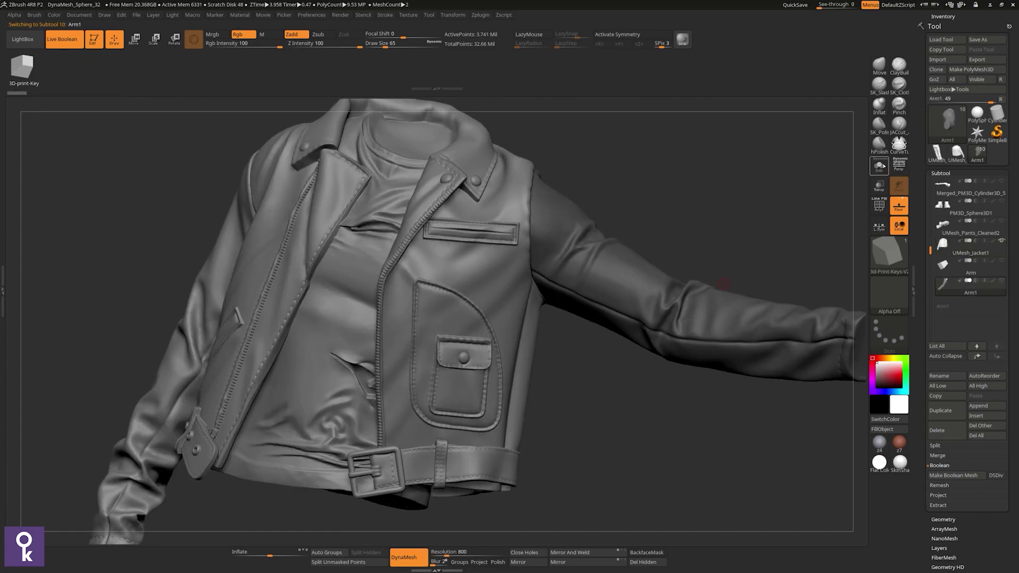
pyautogui.click(879, 165)
# Step: Make the Arm cube active, turn Solo off and zoom out to the jacket shoulder
pyautogui.moveTo(584, 404)
pyautogui.mouseDown()
pyautogui.moveTo(637, 336)
pyautogui.moveTo(758, 272)
pyautogui.mouseUp()
pyautogui.press('ctrl')
pyautogui.click(879, 206)
pyautogui.moveTo(663, 255); pyautogui.dragTo(452, 292)
pyautogui.keyDown('alt'); pyautogui.click(576, 294); pyautogui.keyUp('alt')
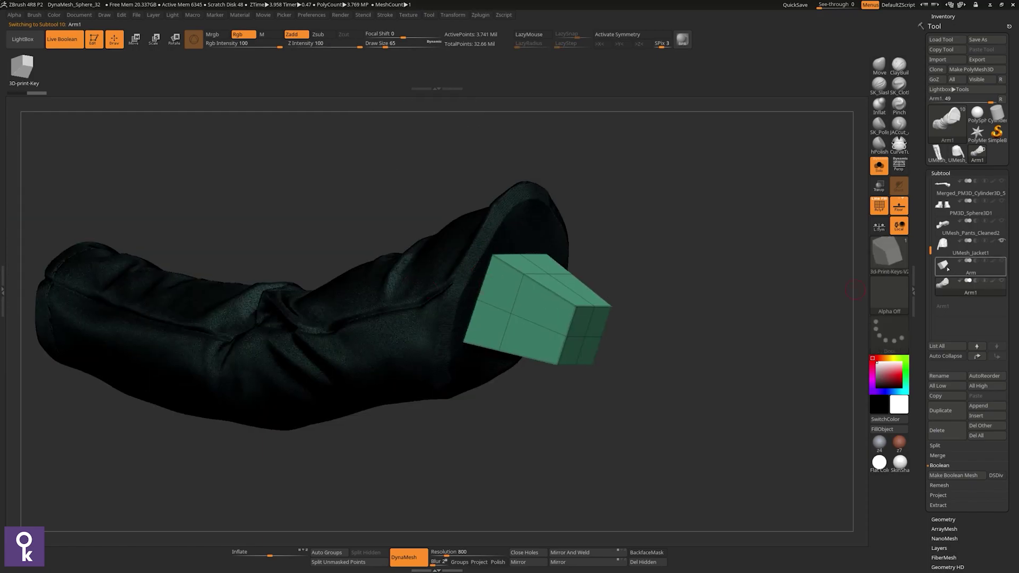
pyautogui.moveTo(667, 276); pyautogui.dragTo(505, 315)
pyautogui.click(879, 165)
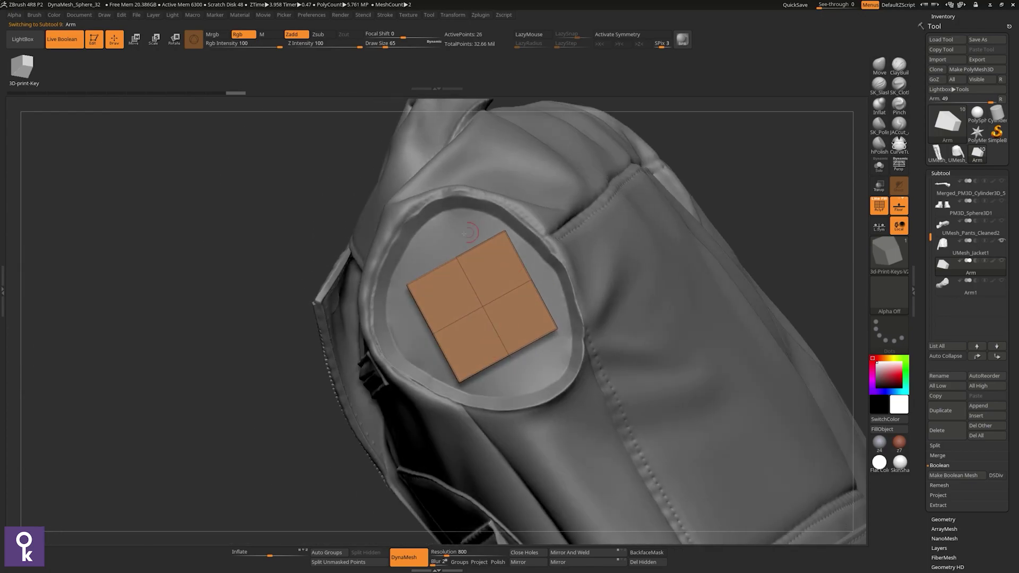
pyautogui.moveTo(472, 233); pyautogui.dragTo(876, 221)
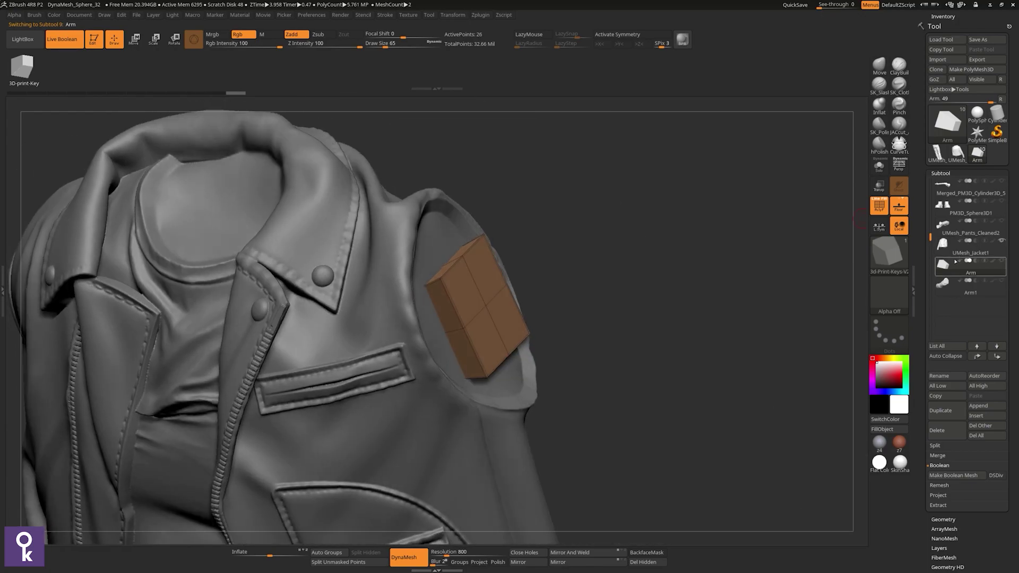
# Step: Solo the sleeve and key cube, and make the Arm cube the active subtool
pyautogui.press('w')
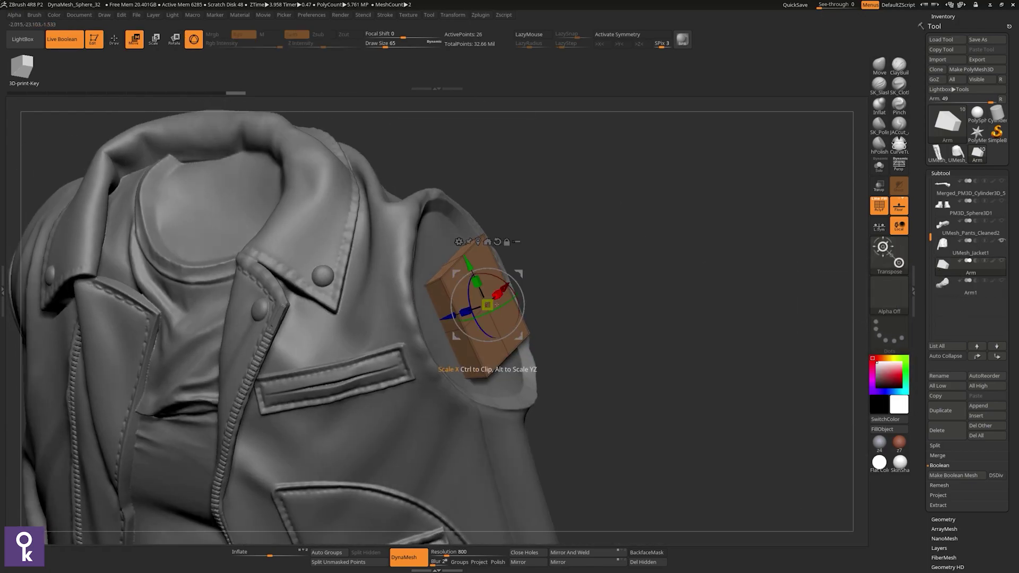
pyautogui.moveTo(626, 297); pyautogui.dragTo(677, 291)
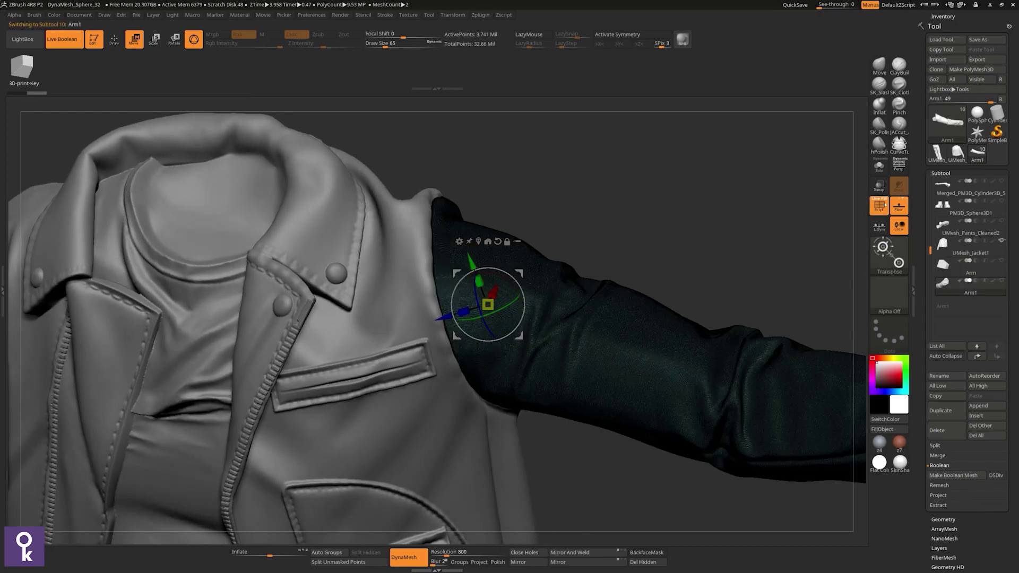
pyautogui.click(880, 167)
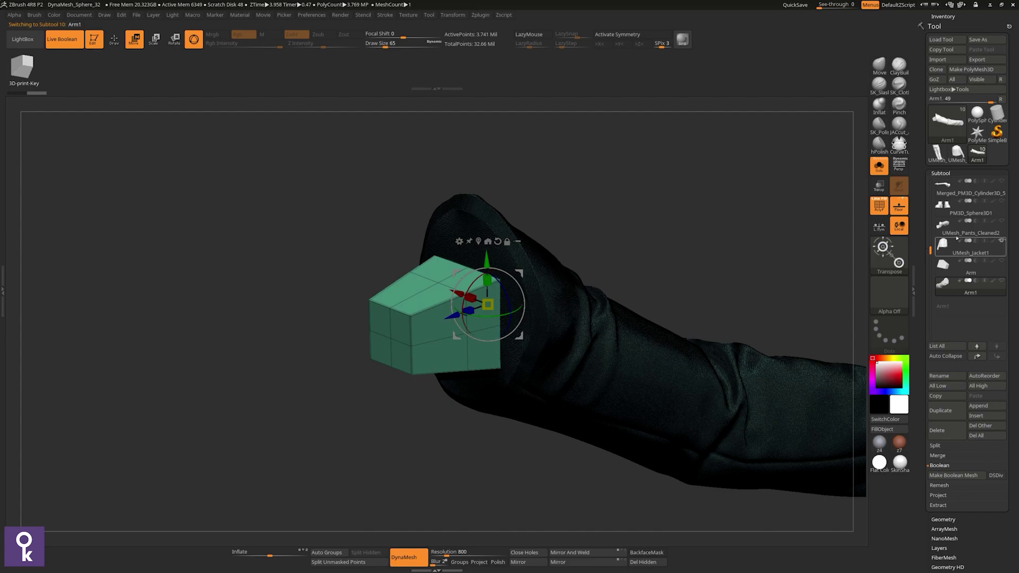
pyautogui.click(994, 273)
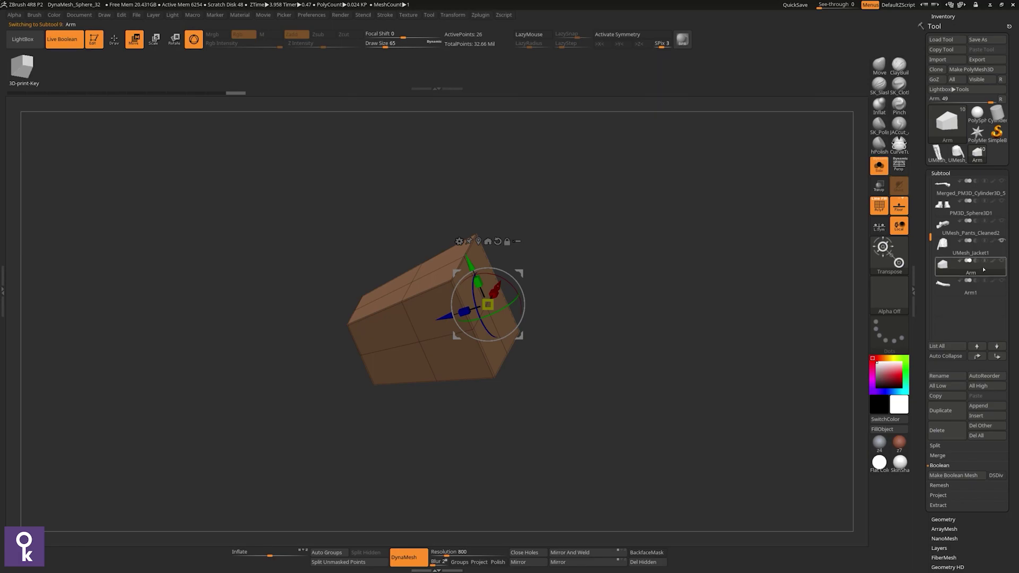
pyautogui.moveTo(971, 263)
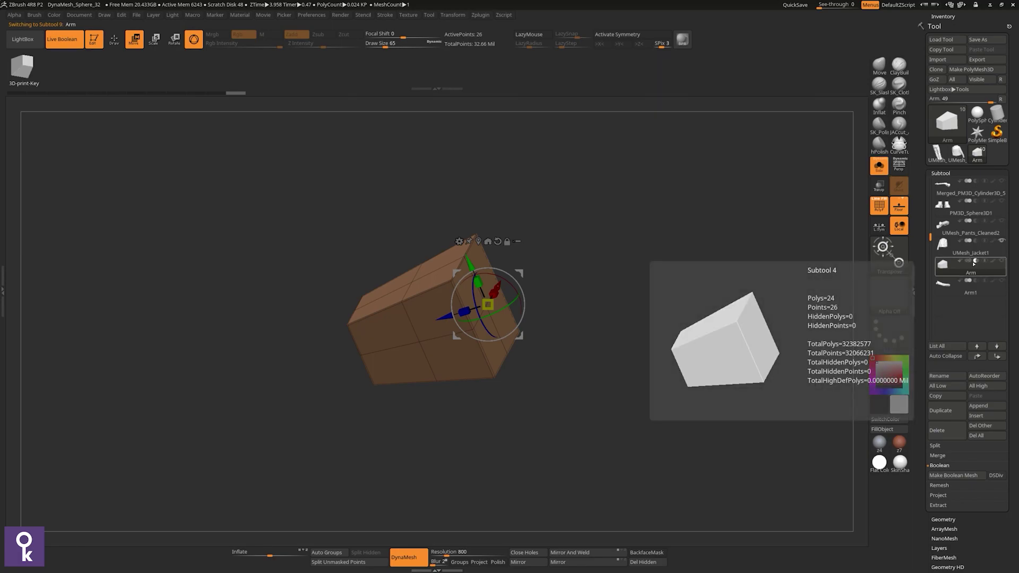
# Step: Turn Solo off, return to Draw mode, and orbit to inspect the shoulder's square hole
pyautogui.click(878, 166)
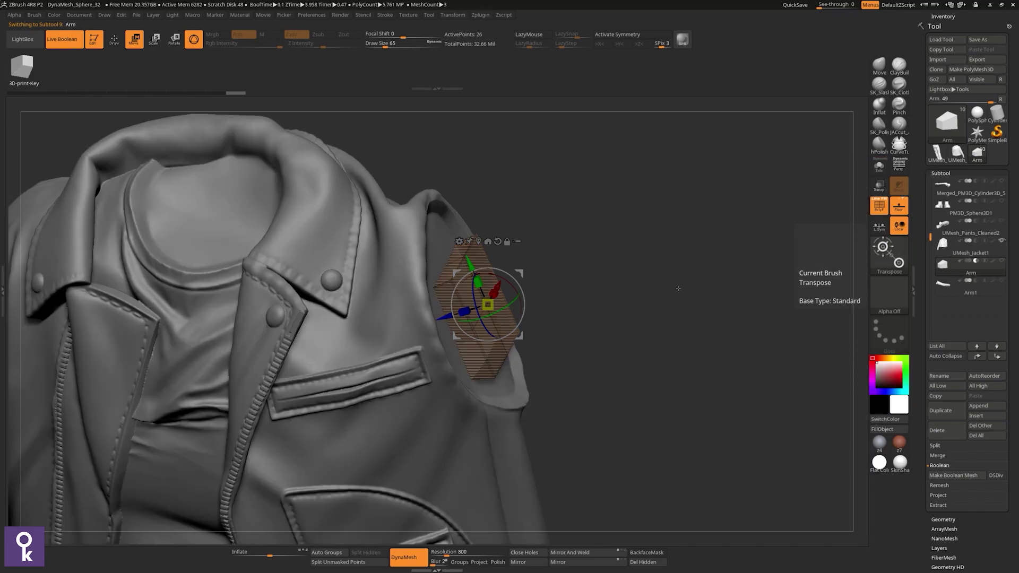
pyautogui.press('q')
pyautogui.moveTo(703, 283)
pyautogui.mouseDown()
pyautogui.moveTo(629, 392)
pyautogui.moveTo(587, 407)
pyautogui.moveTo(479, 278)
pyautogui.mouseUp()
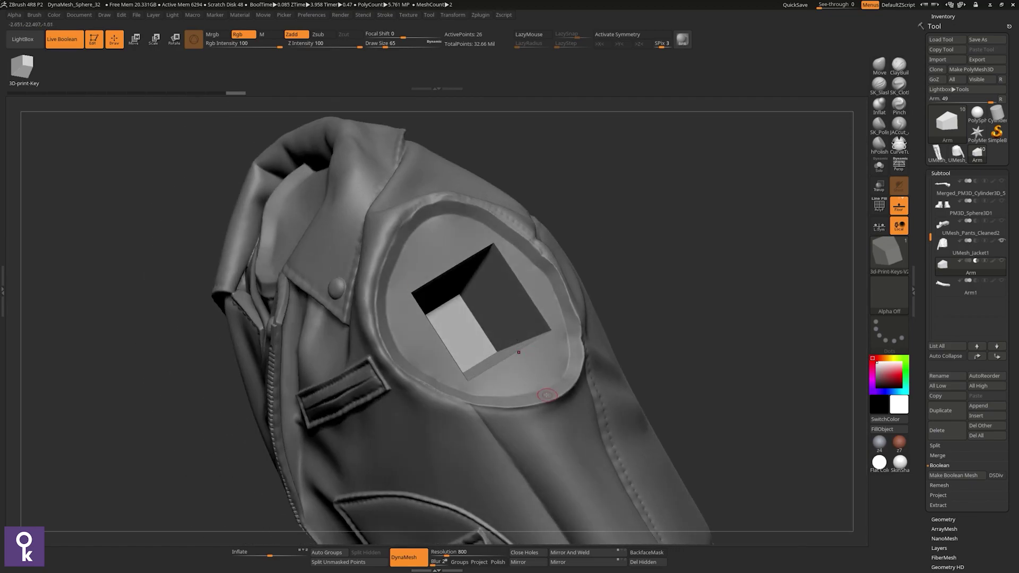
pyautogui.moveTo(546, 395); pyautogui.dragTo(465, 273)
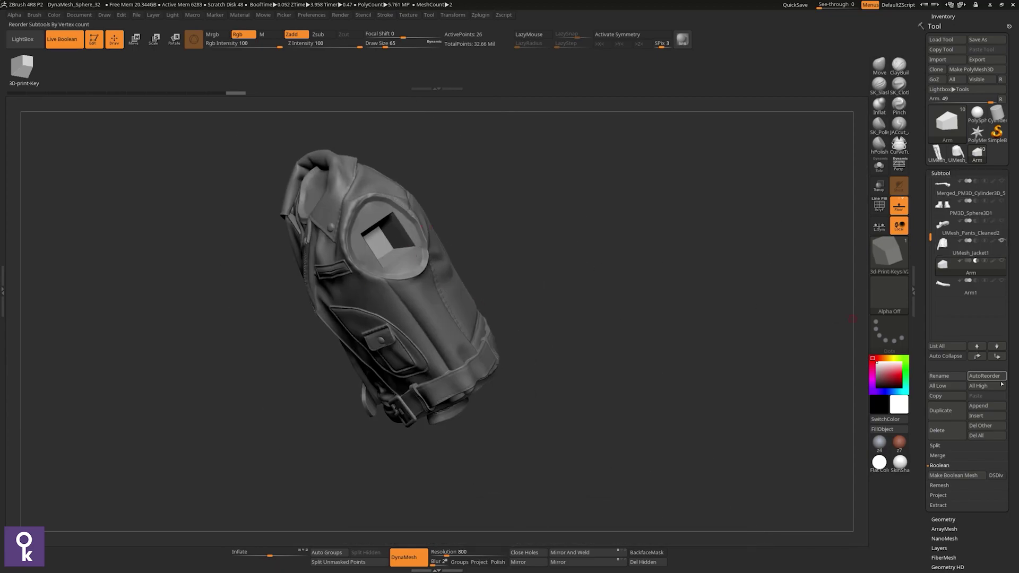
# Step: Bake the Live Boolean result and append the new UMesh_Jacket1 mesh as a subtool
pyautogui.click(959, 478)
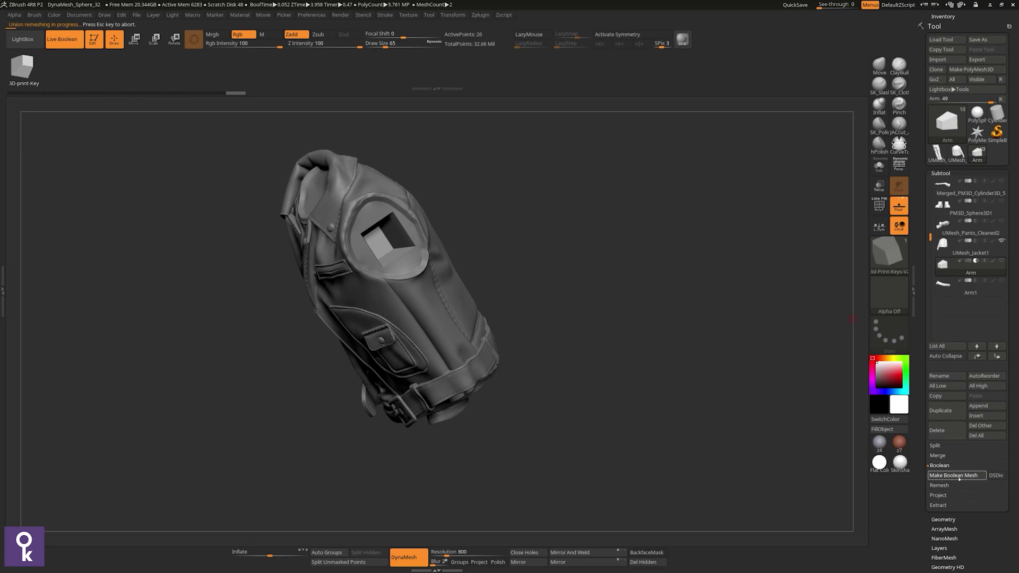
pyautogui.click(985, 406)
pyautogui.click(985, 406)
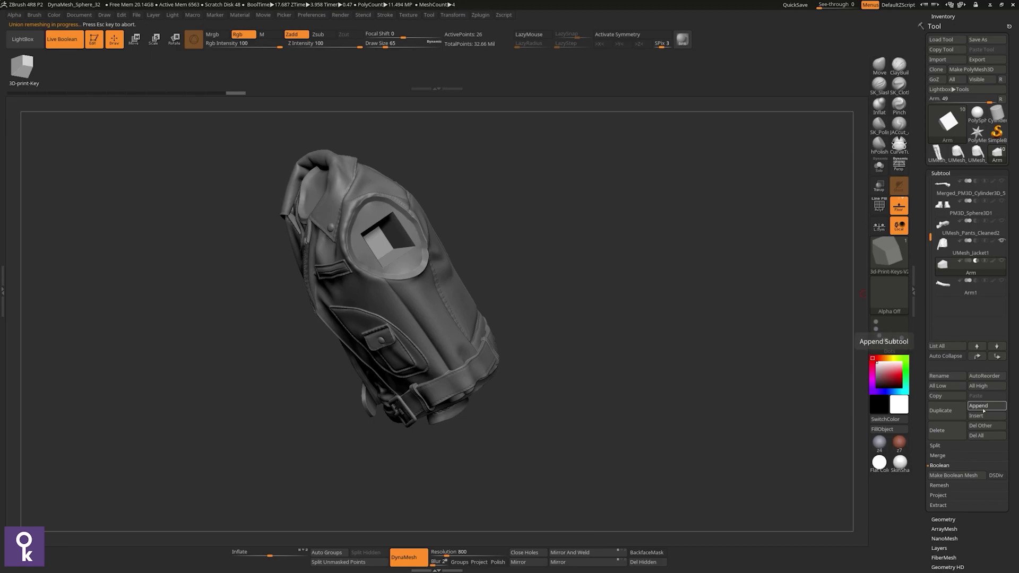
pyautogui.click(984, 406)
pyautogui.click(983, 406)
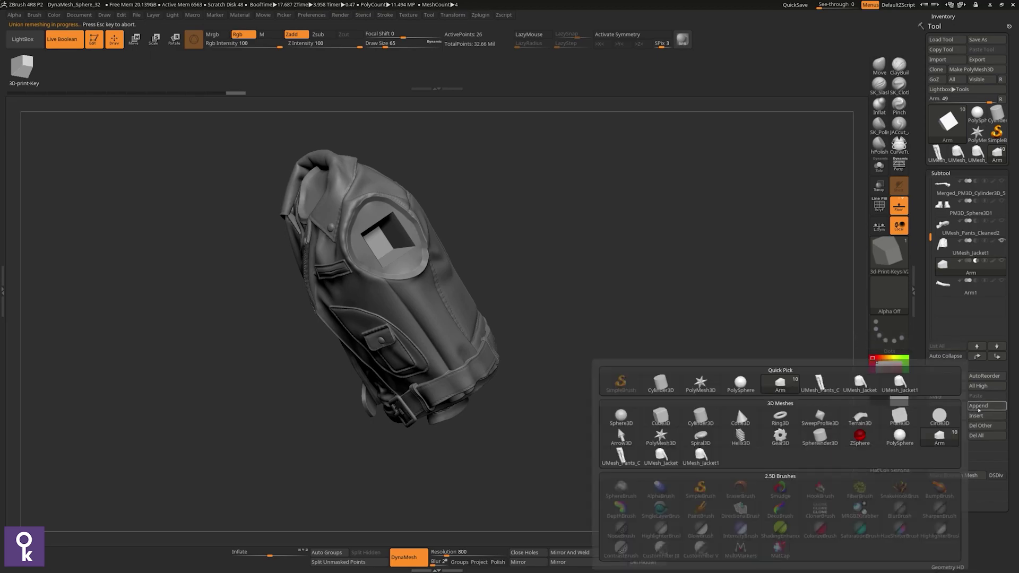
pyautogui.click(701, 459)
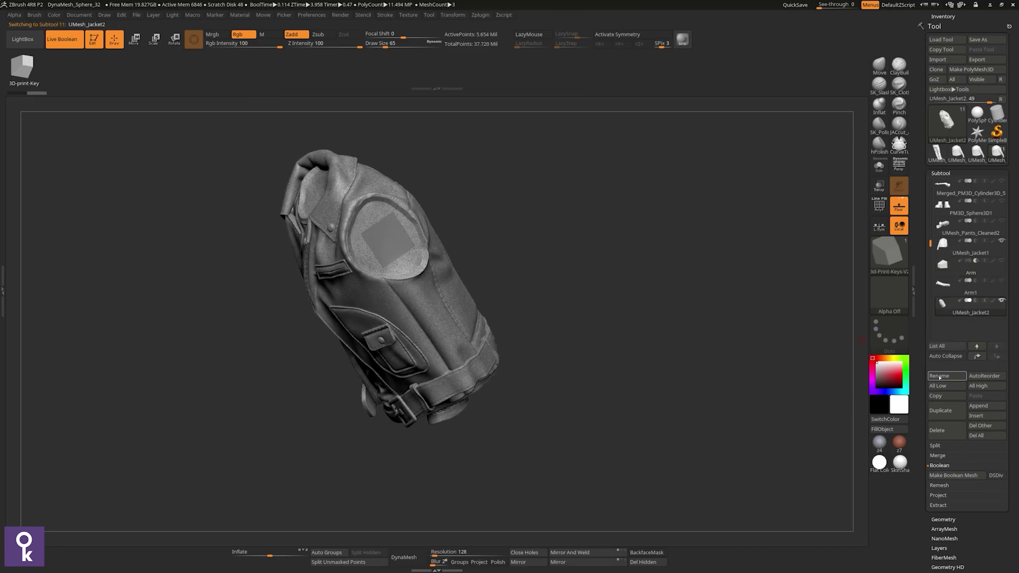
# Step: Rename the appended jacket to UMesh_Jacket_keyed and delete the original UMesh_Jacket1 and Arm cutter subtools
pyautogui.click(939, 375)
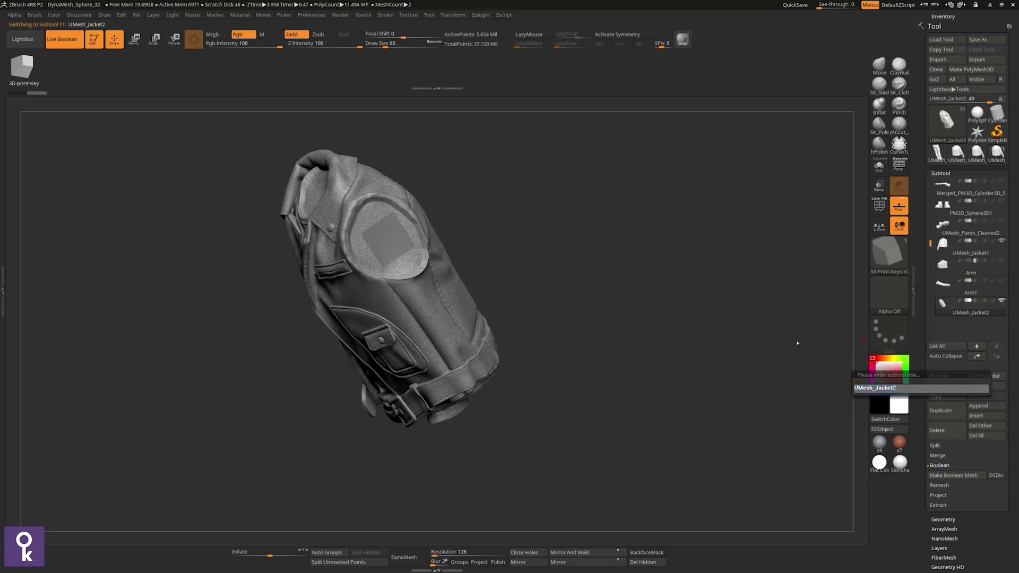
pyautogui.write('UMesh_Jacket_keyed')
pyautogui.press('Return')
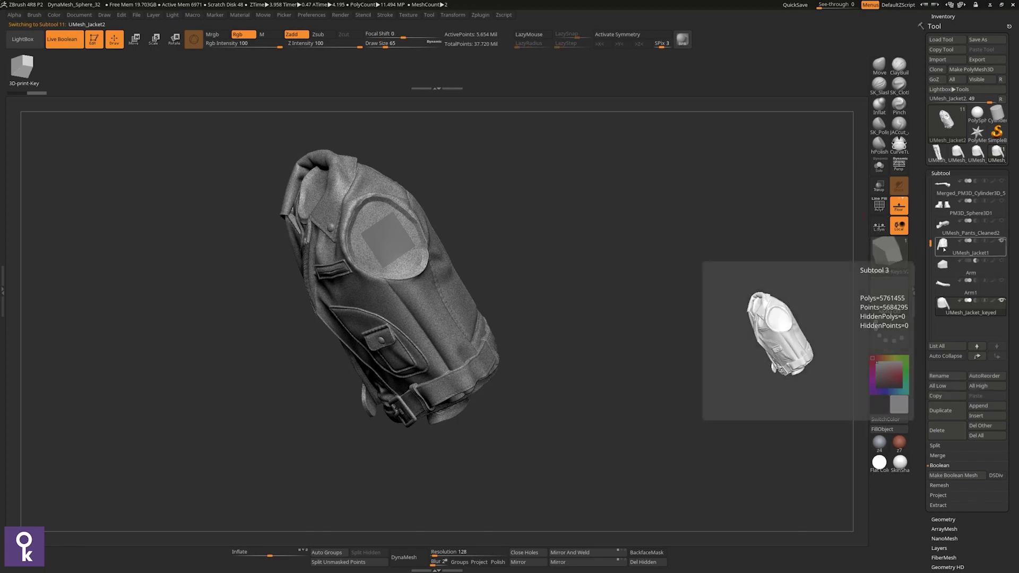
pyautogui.click(944, 249)
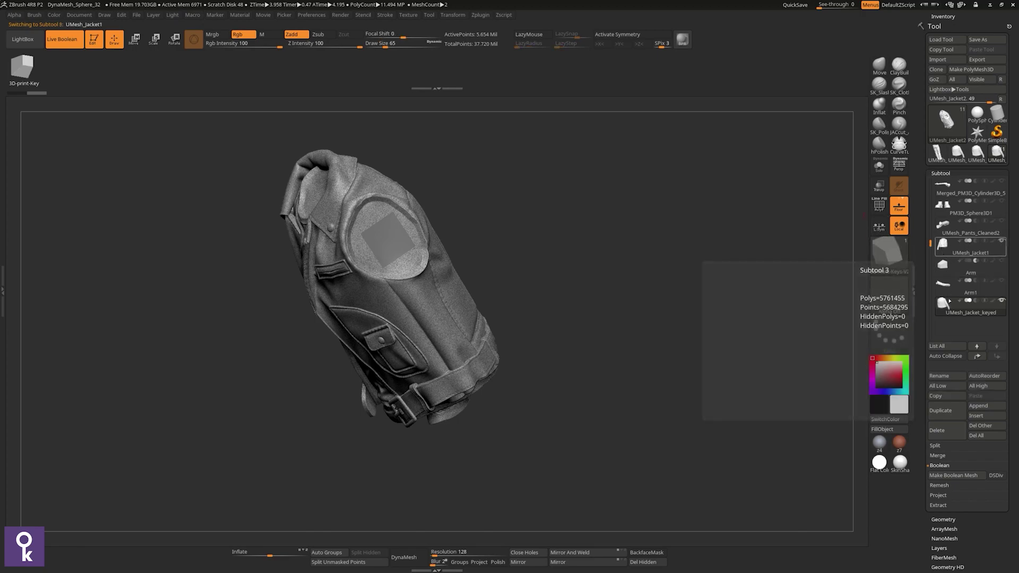
pyautogui.click(949, 434)
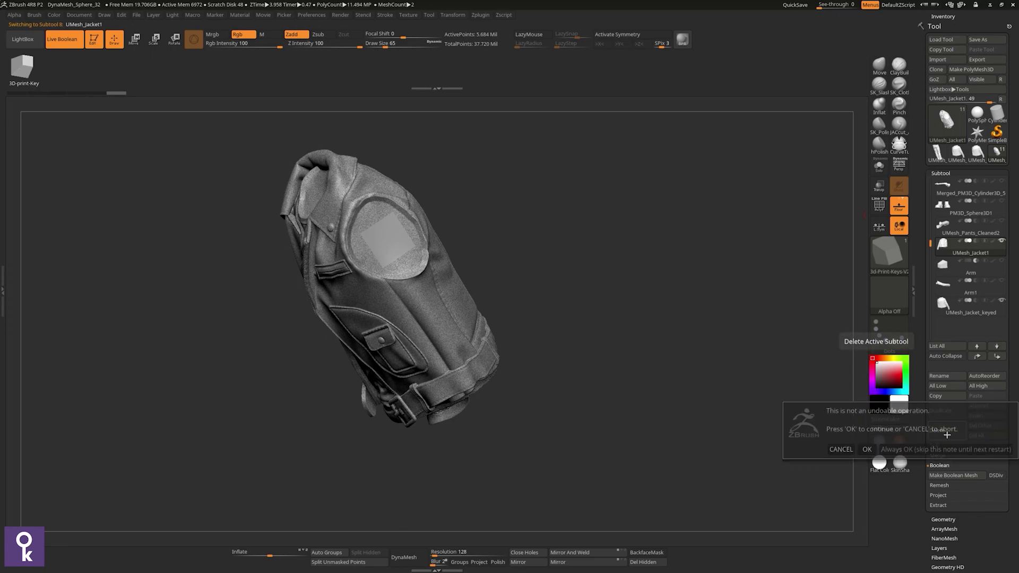
pyautogui.click(861, 452)
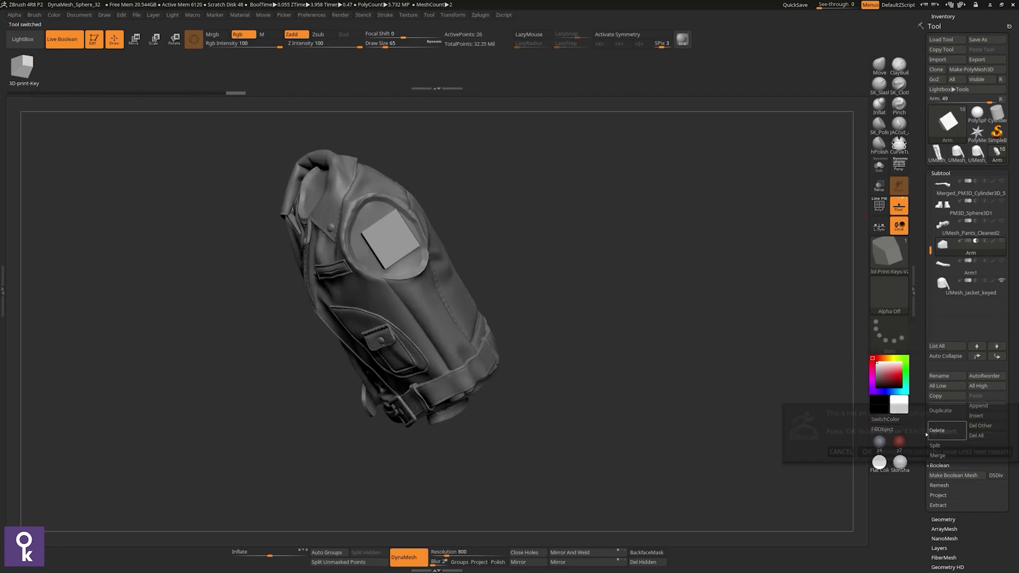
pyautogui.click(928, 433)
# Step: Finish deleting the Arm subtool, then solo the UMesh_Jacket_keyed subtool
pyautogui.click(867, 452)
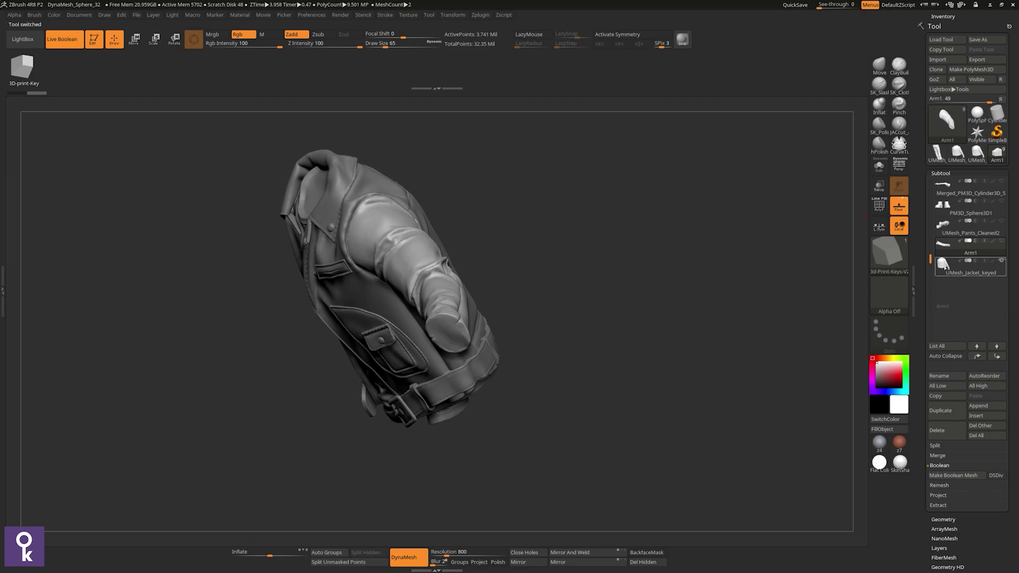
pyautogui.click(943, 264)
pyautogui.click(879, 166)
pyautogui.moveTo(547, 300); pyautogui.dragTo(585, 387)
# Step: Show polygroup colours and orbit to examine the socket's inner faces
pyautogui.hotkey('shift', 'f')
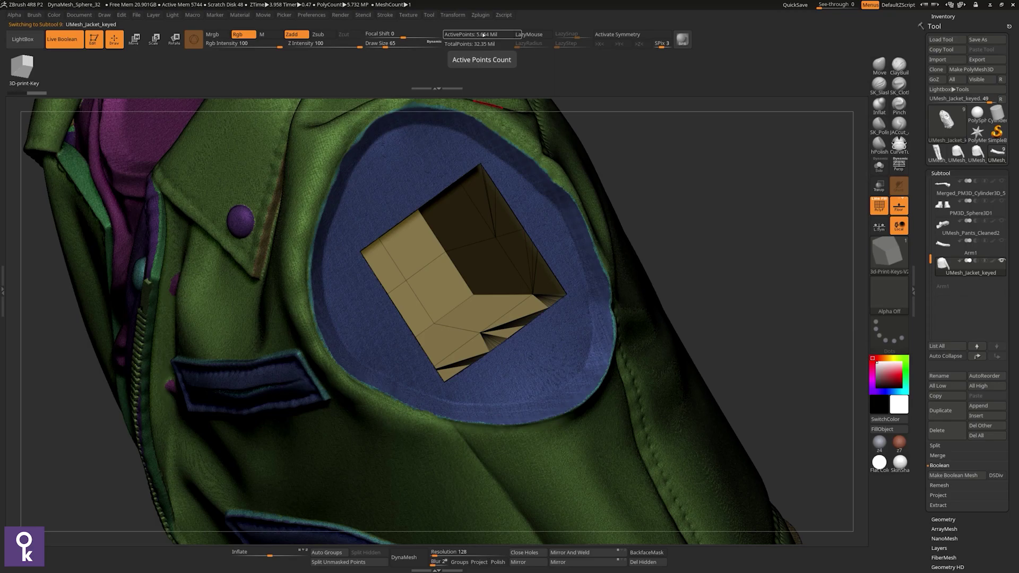
pyautogui.moveTo(448, 341); pyautogui.dragTo(415, 279, button='right')
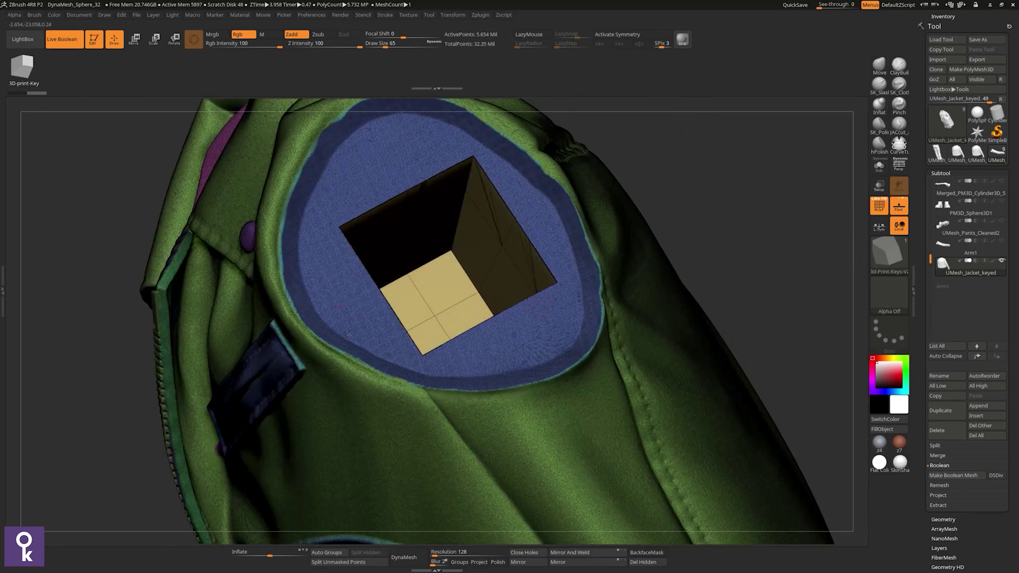
pyautogui.click(481, 15)
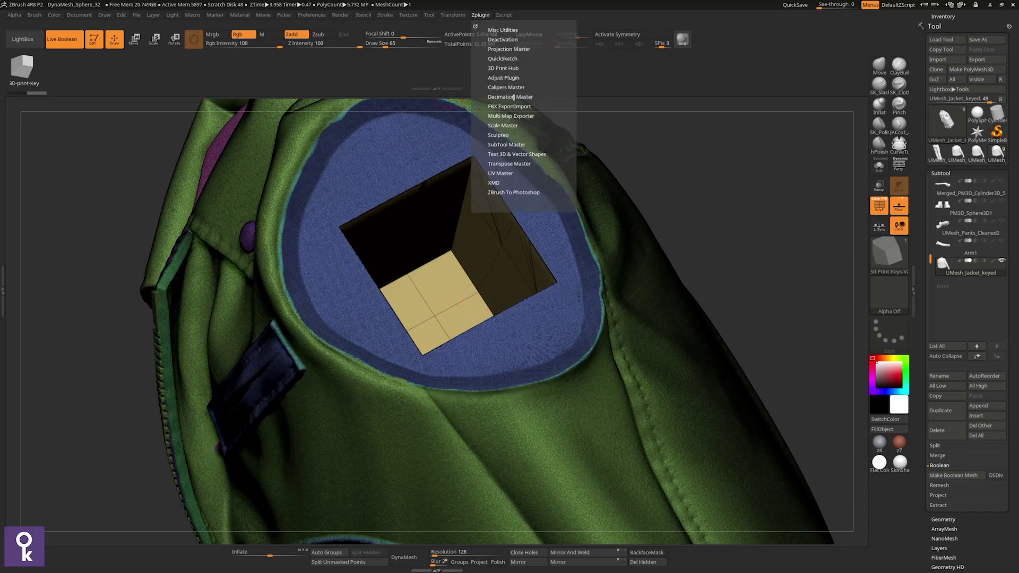
pyautogui.moveTo(643, 421); pyautogui.dragTo(377, 282, button='right')
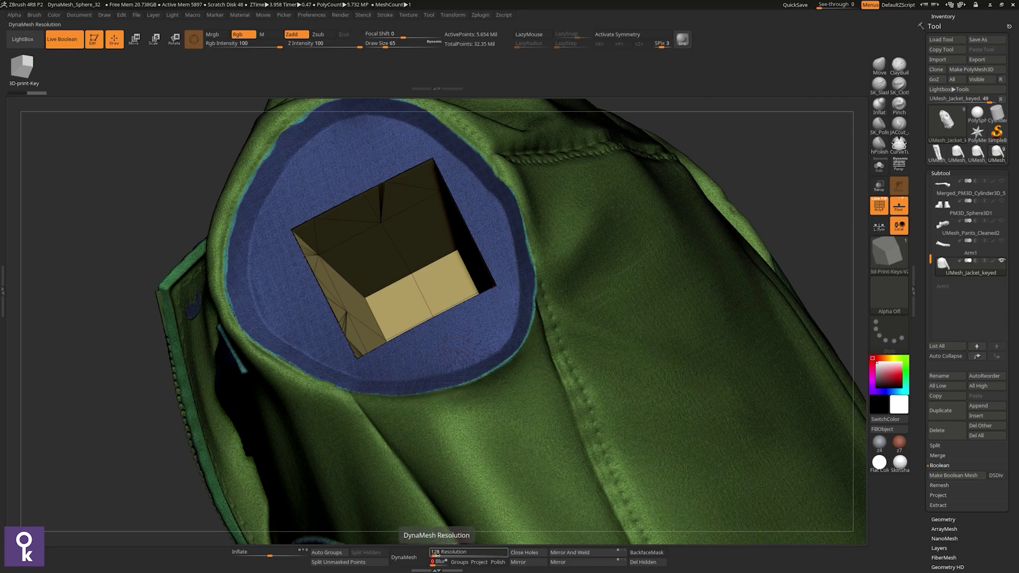
pyautogui.keyDown('alt'); pyautogui.moveTo(508, 292); pyautogui.dragTo(446, 313, button='right'); pyautogui.keyUp('alt')
pyautogui.moveTo(490, 296); pyautogui.dragTo(293, 309)
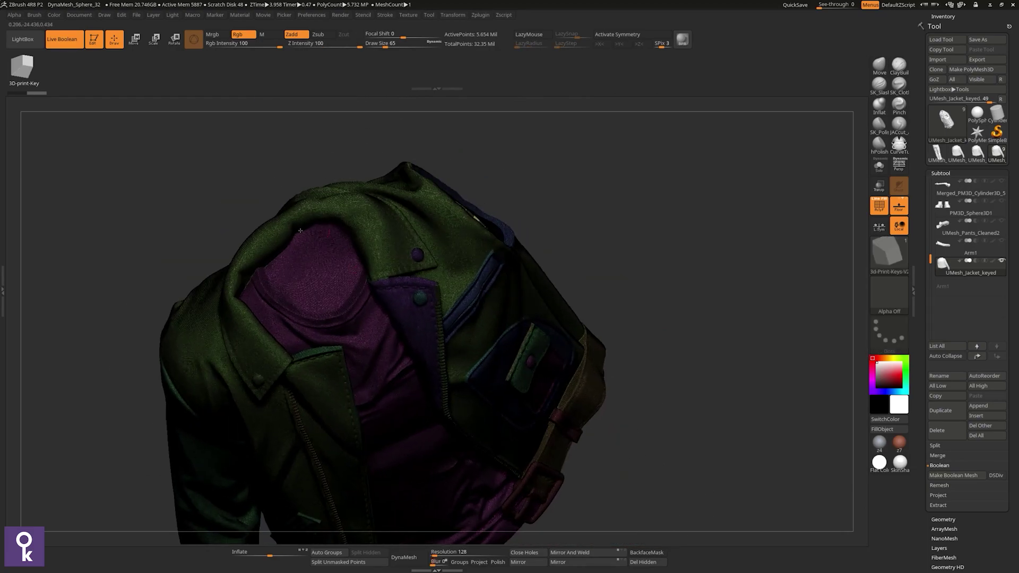
pyautogui.moveTo(521, 312); pyautogui.dragTo(461, 480)
pyautogui.moveTo(438, 554); pyautogui.dragTo(455, 545)
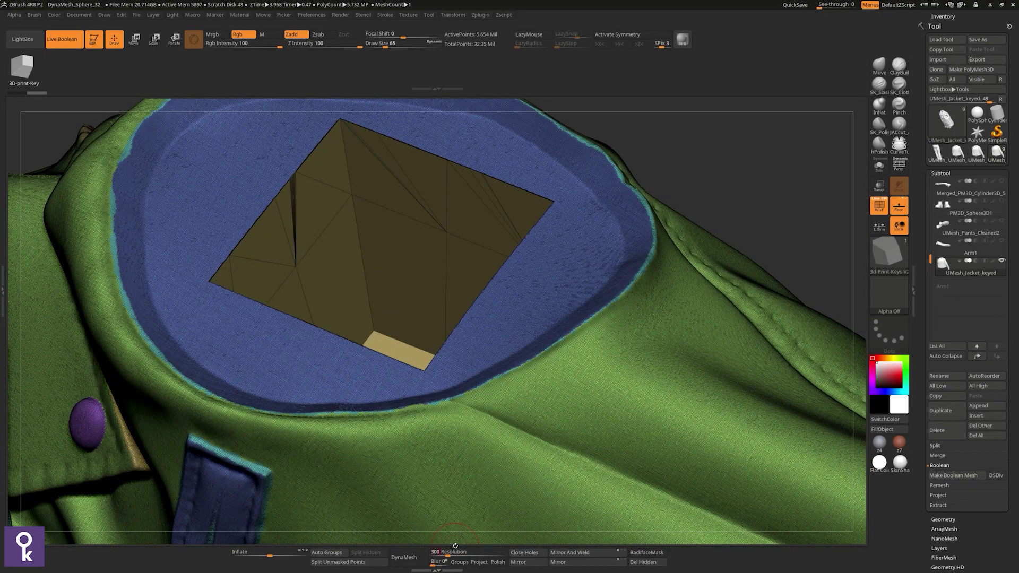
pyautogui.click(404, 557)
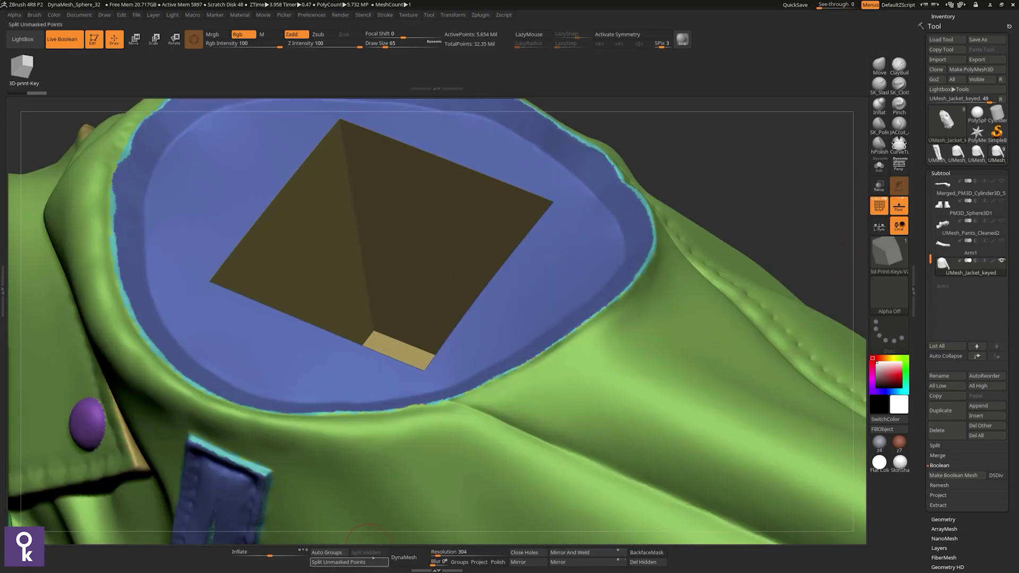
pyautogui.click(406, 557)
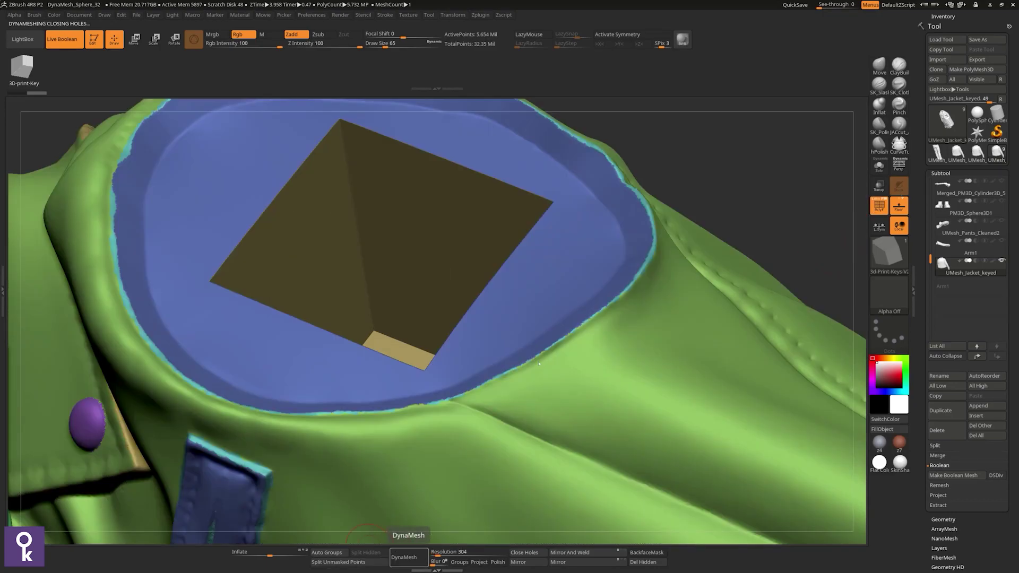
pyautogui.moveTo(547, 392); pyautogui.dragTo(496, 226, button='right')
pyautogui.moveTo(306, 286); pyautogui.dragTo(716, 244, button='right')
pyautogui.hotkey('shift', 'f')
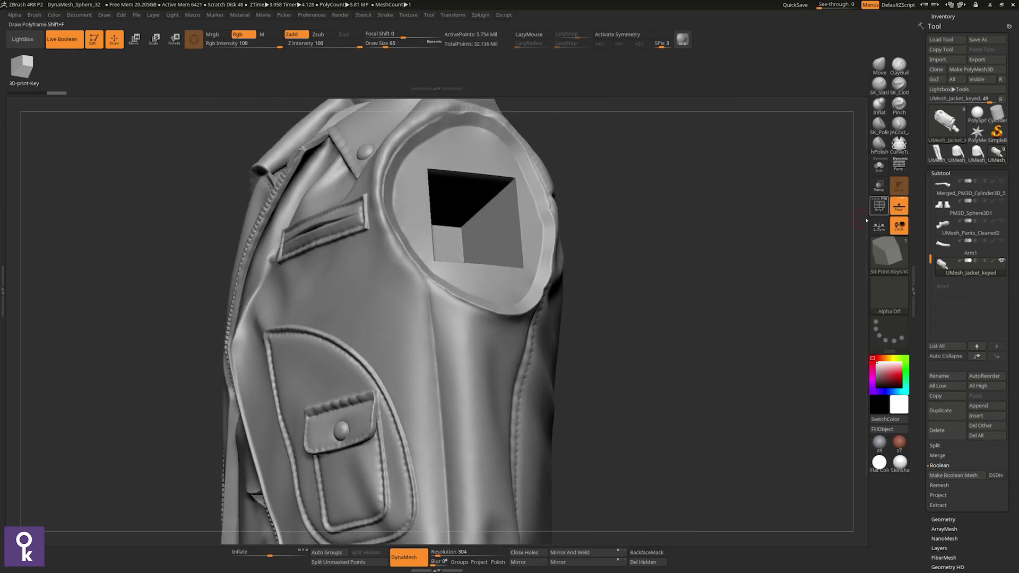
pyautogui.click(879, 205)
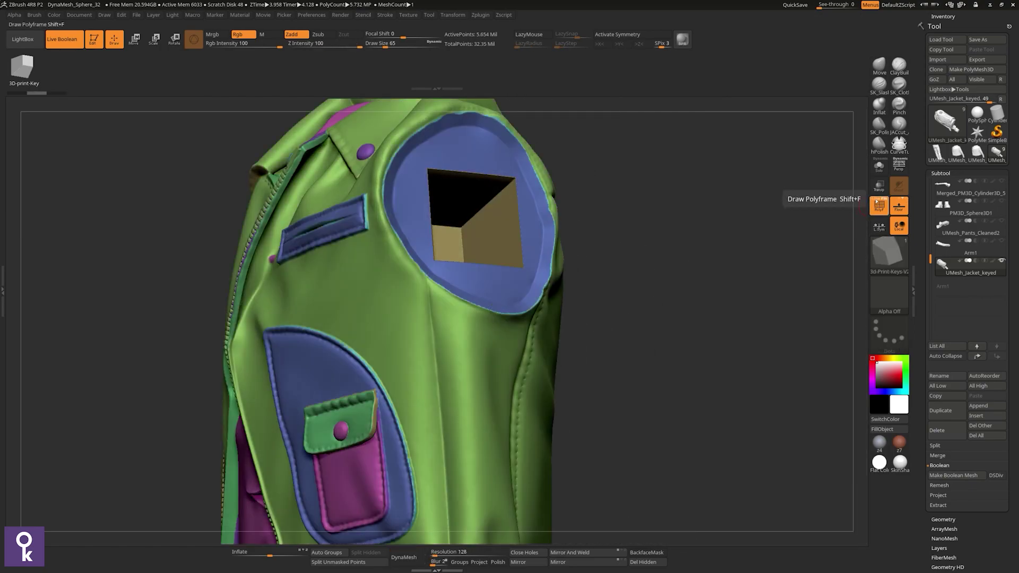
pyautogui.hotkey('shift', 'f')
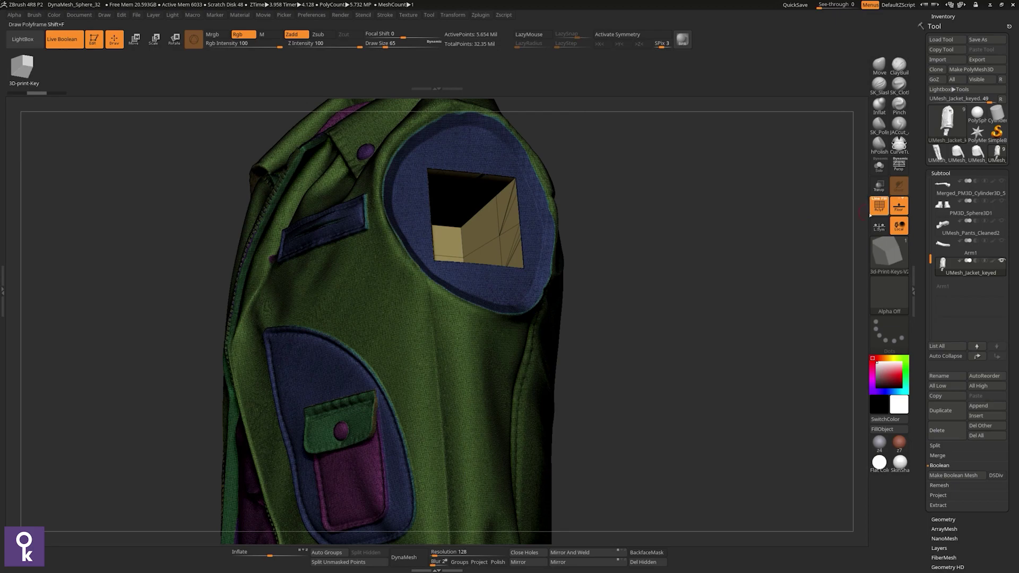
pyautogui.click(57, 94)
pyautogui.click(60, 99)
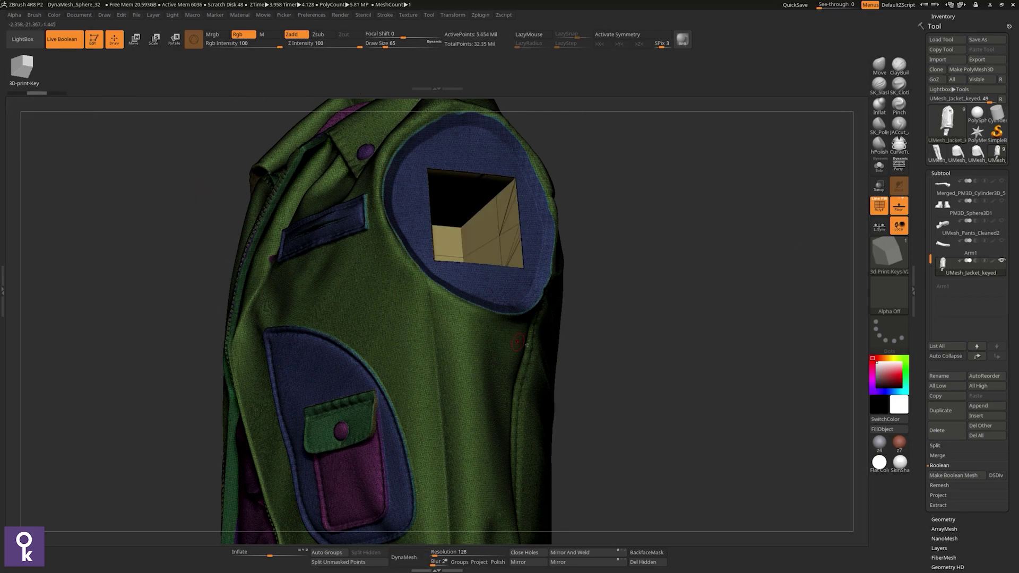
# Step: Rotate the DynaMeshed jacket toward a frontal view of the shoulder socket
pyautogui.moveTo(599, 385); pyautogui.dragTo(579, 400)
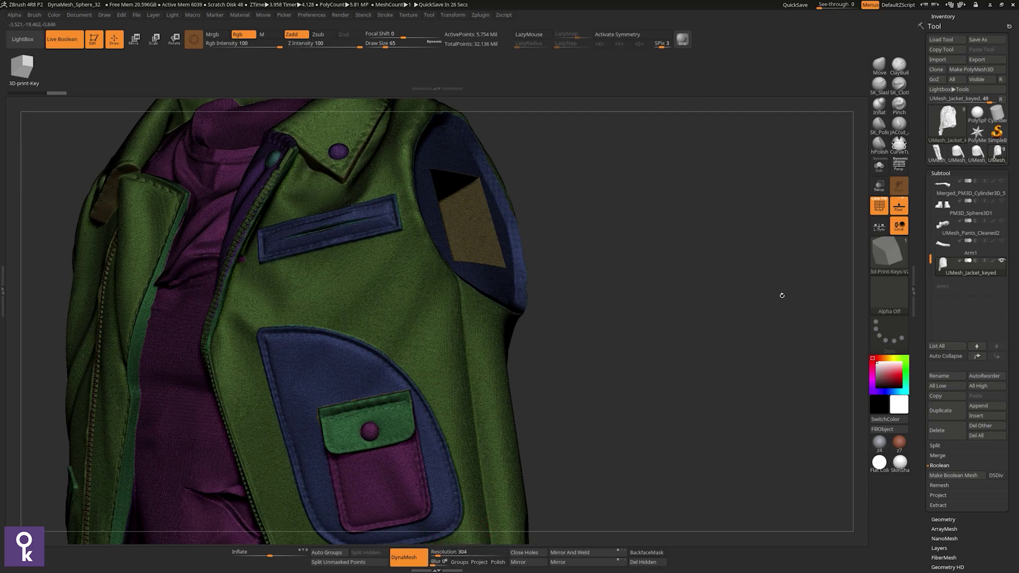
# Step: Collapse the Subtool list and expand Geometry > DynaMesh, showing resolution 304 and SubProjection 0.6
pyautogui.click(949, 173)
pyautogui.click(944, 183)
pyautogui.click(950, 341)
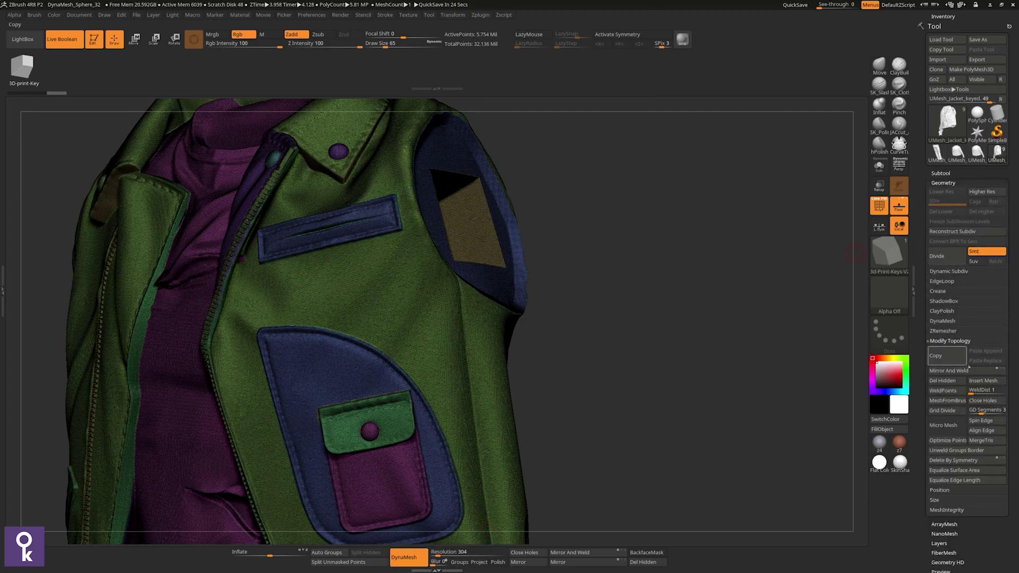
pyautogui.click(948, 322)
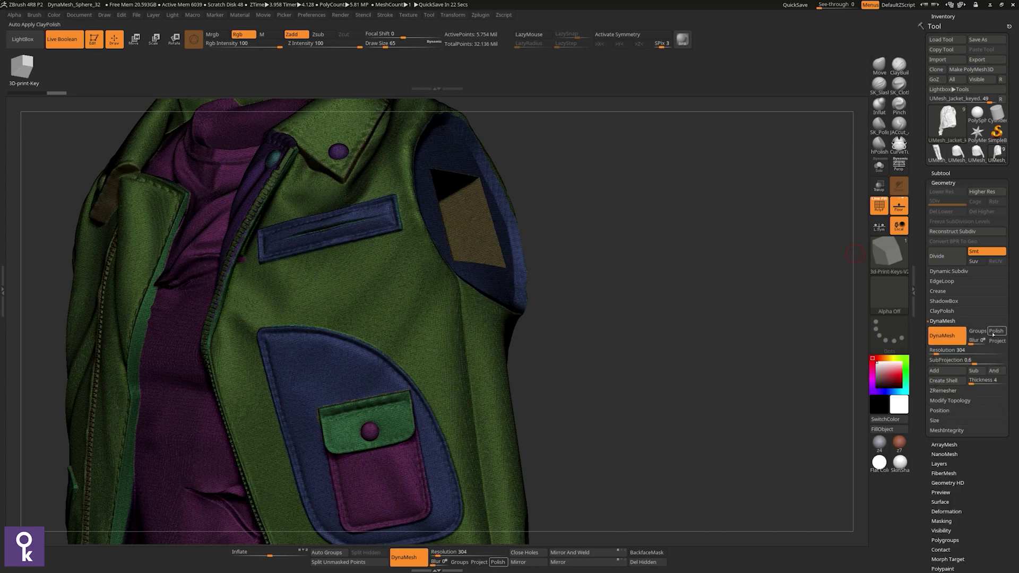